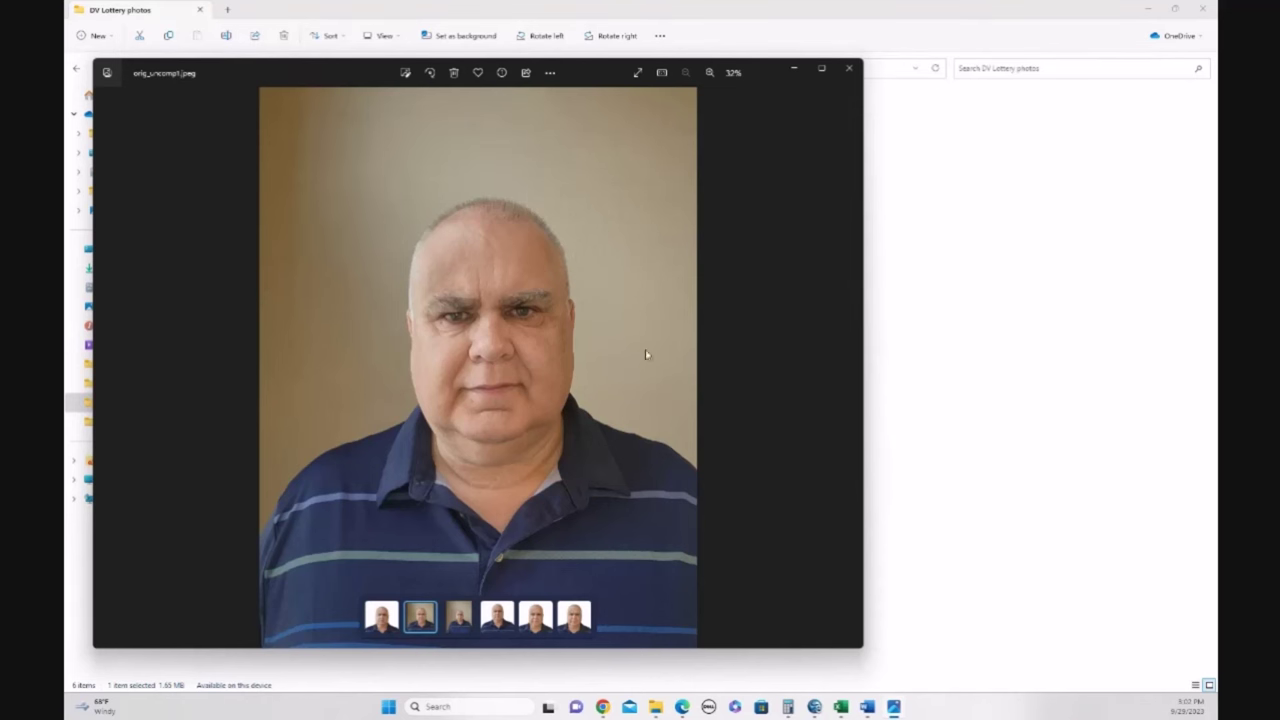
Close the current photo and open the Original2 portrait in Photos
left_click(849, 68)
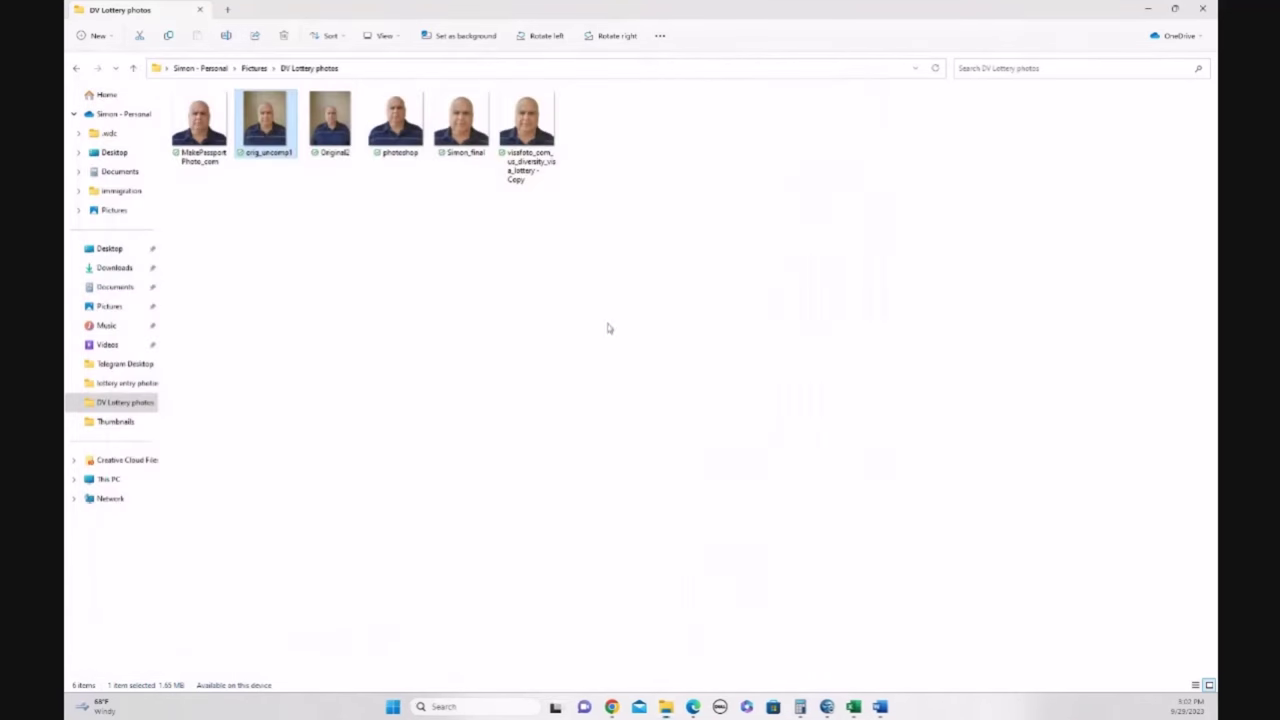
left_click(328, 123)
double_click(328, 123)
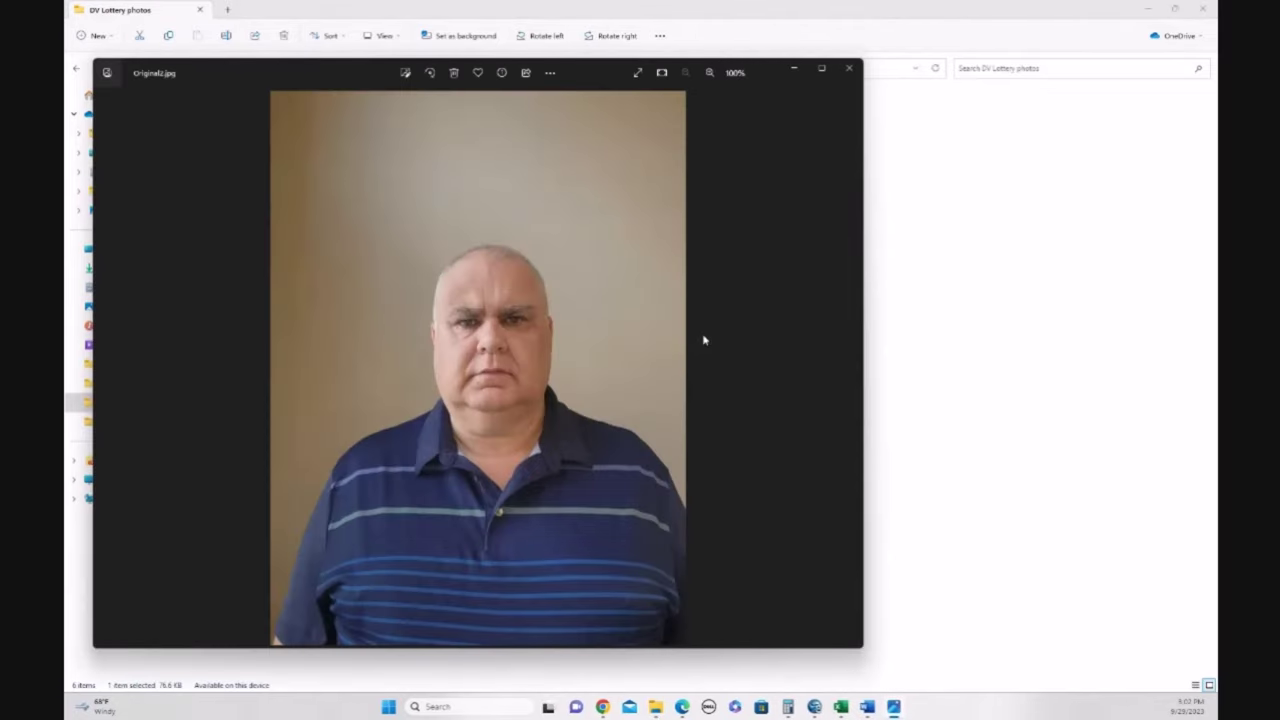
mouse_move(620, 468)
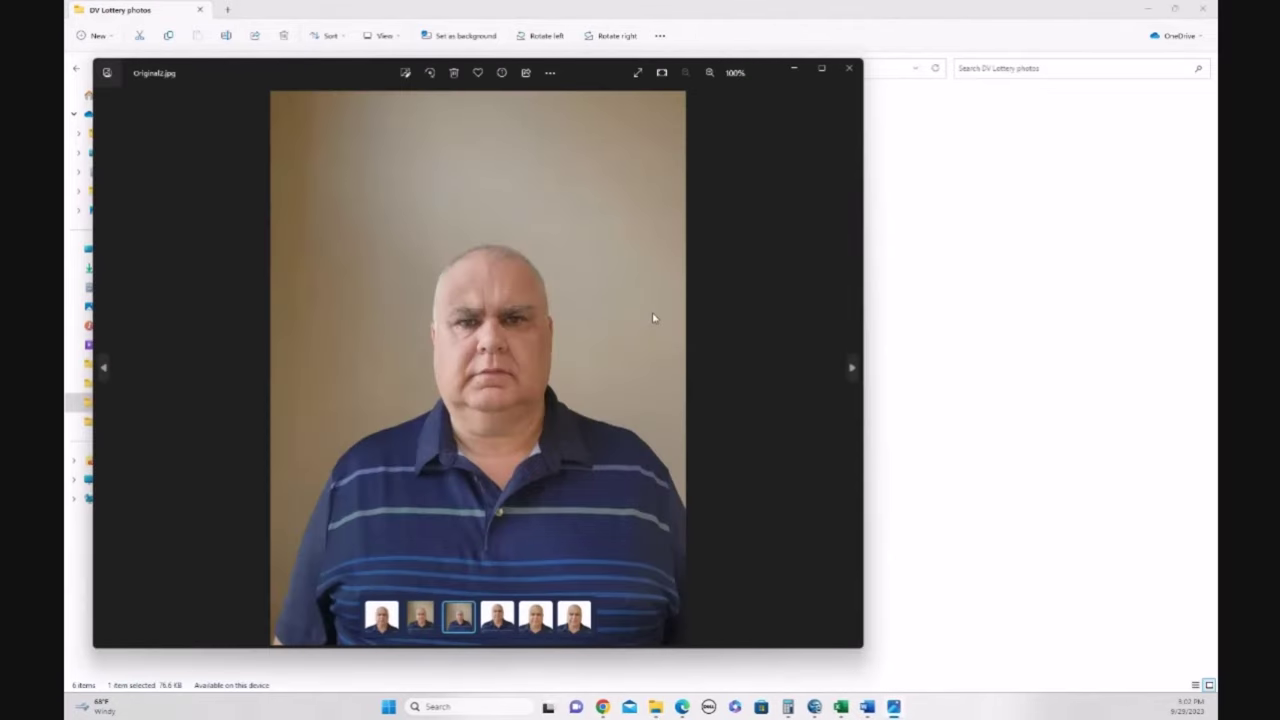
Zoom in and out to inspect the Original2 portrait, then close the viewer
scroll(475, 345, "up", 5)
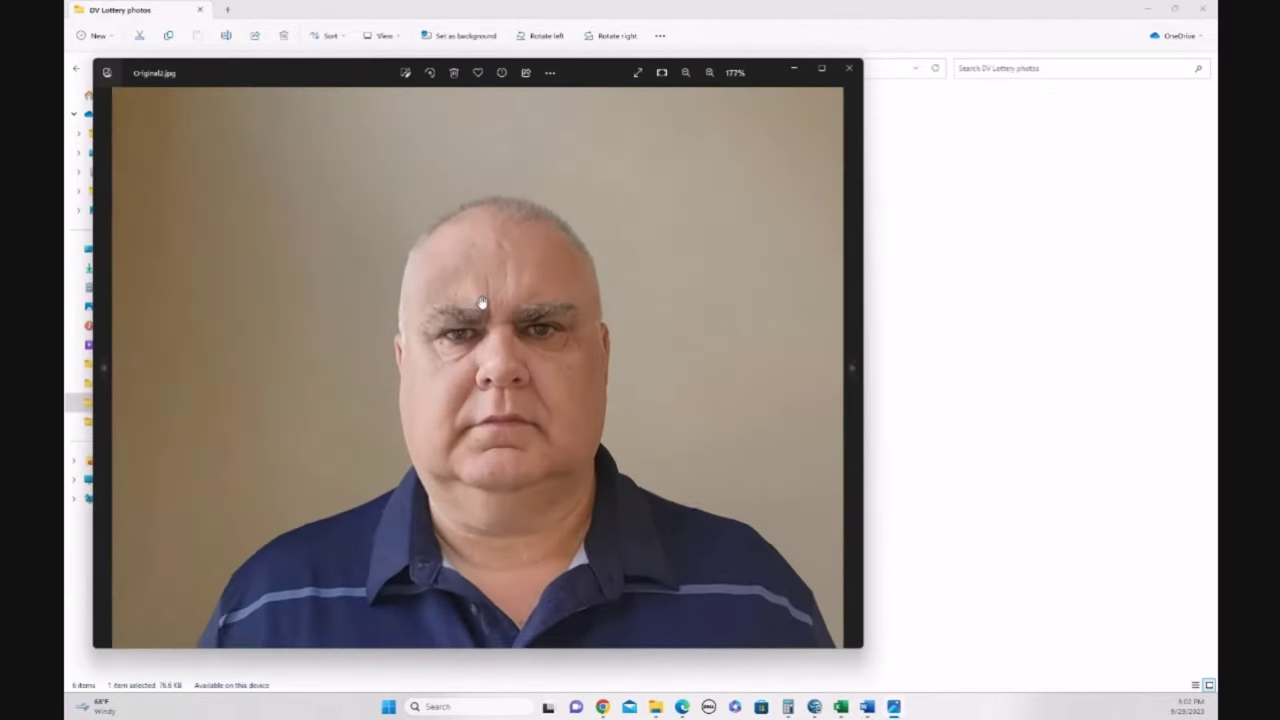
scroll(514, 231, "down", 3)
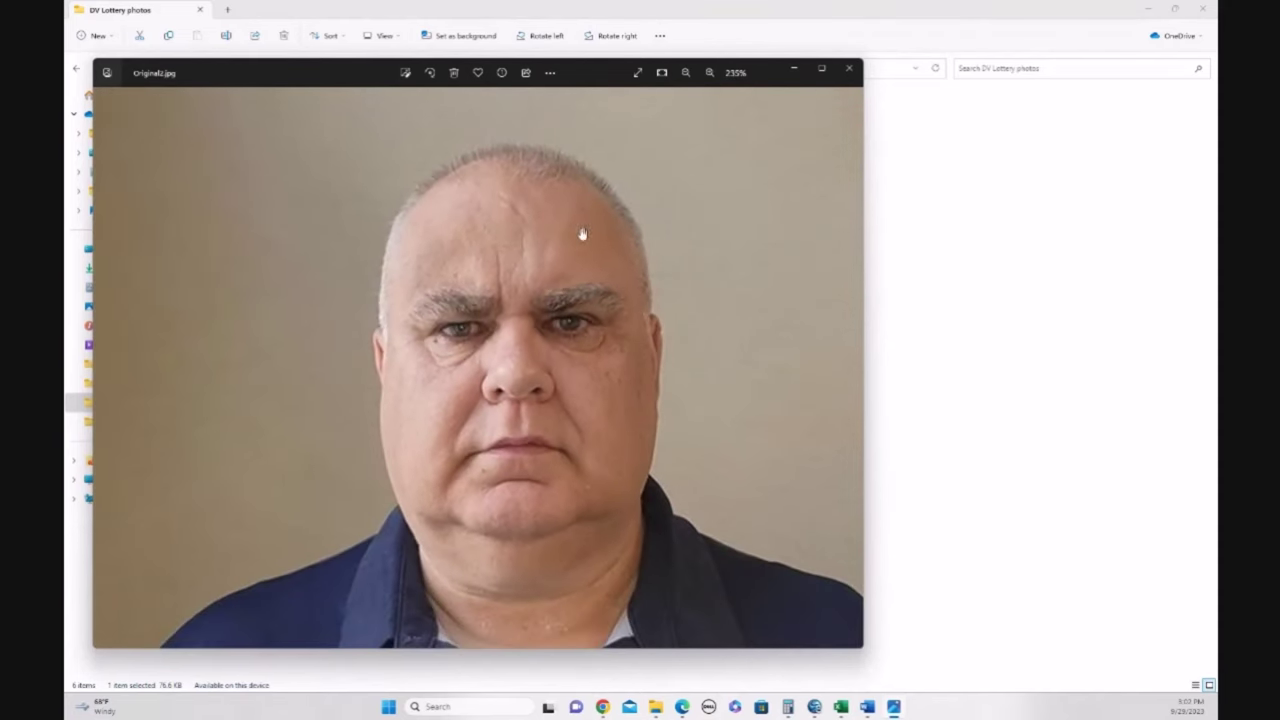
mouse_move(463, 149)
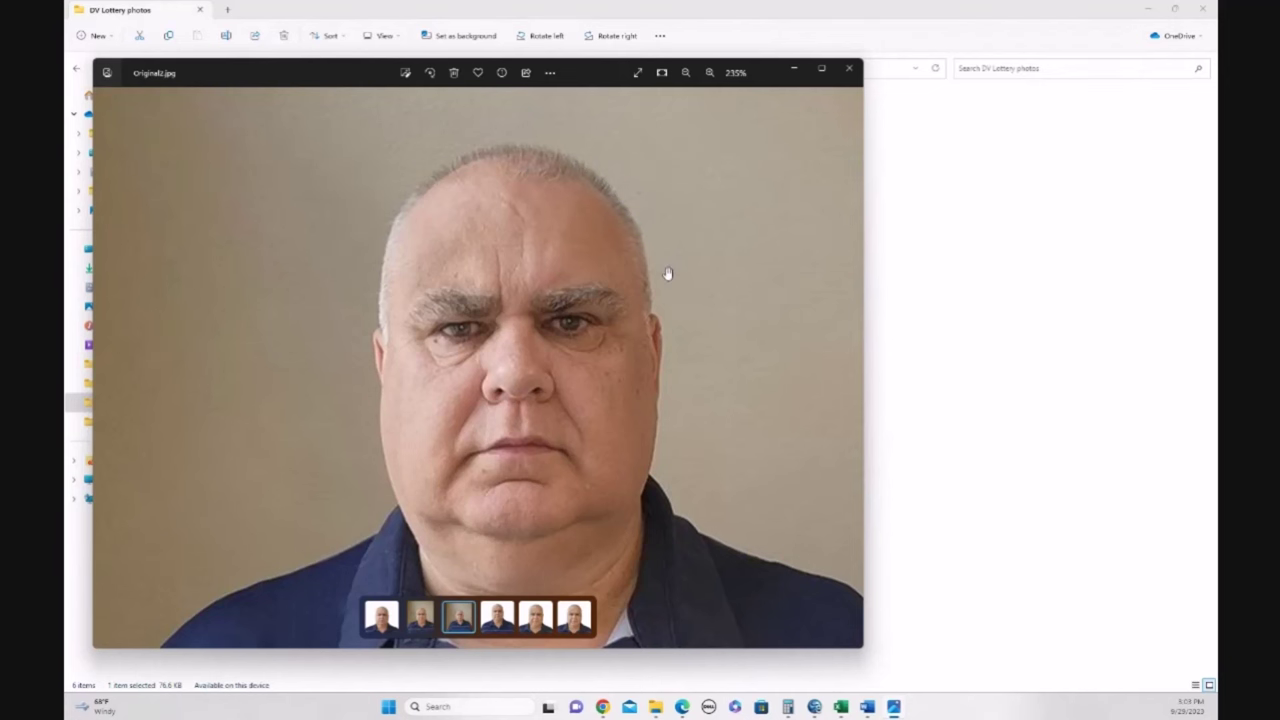
scroll(668, 270, "down", 5)
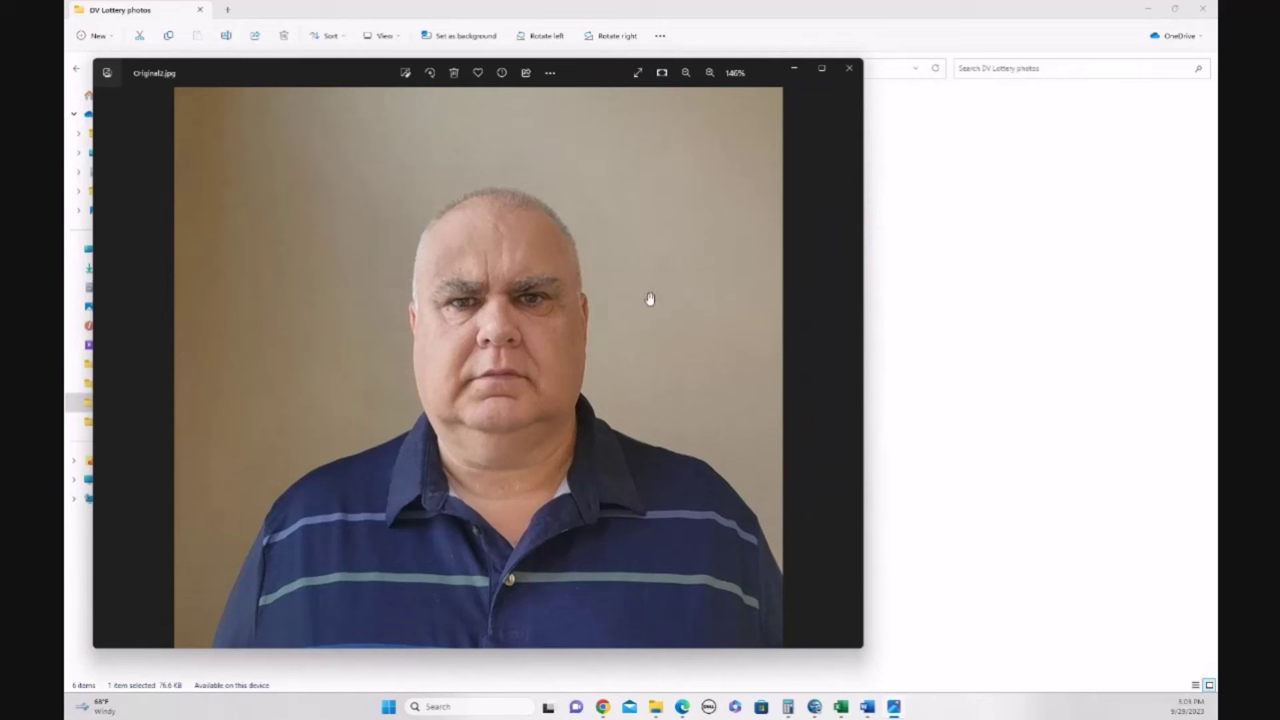
scroll(650, 299, "down", 3)
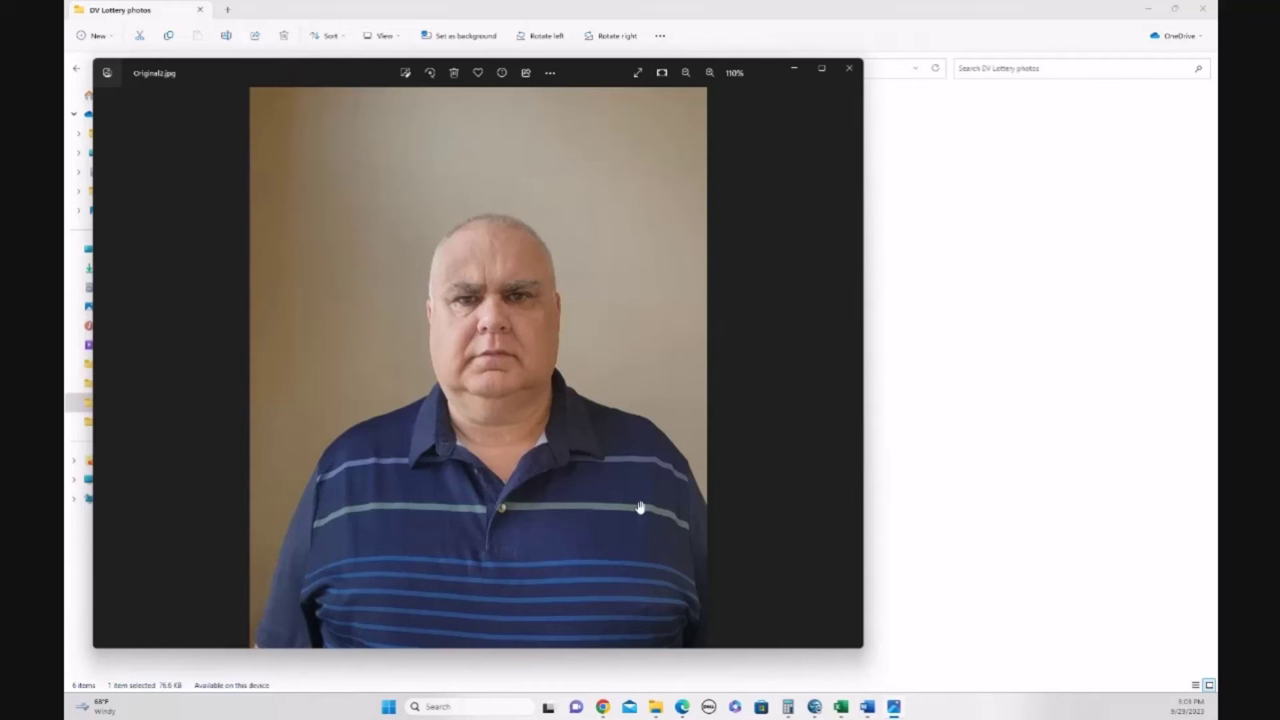
left_click(847, 70)
Reopen orig_uncomp1.jpg from the DV Lottery photos folder in Photos
double_click(266, 130)
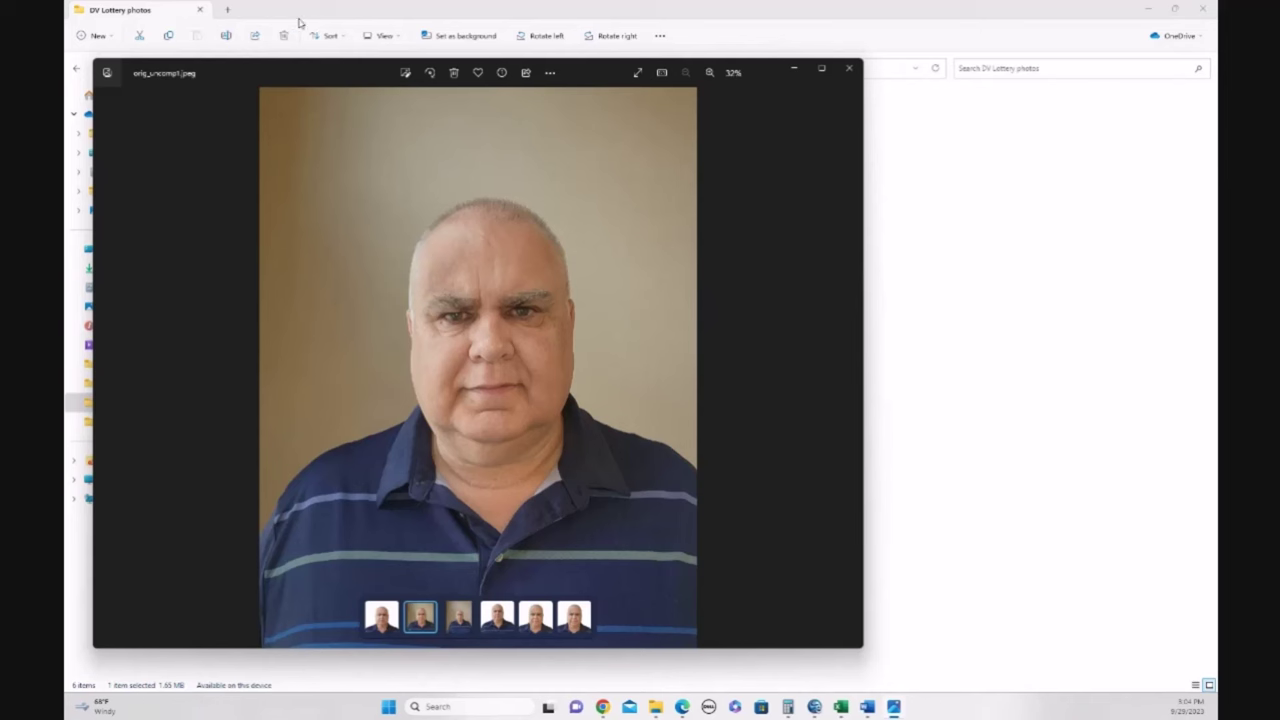
Shrink and move the photos folder aside, close Photos, and return to the photo tool's crop
left_click(949, 141)
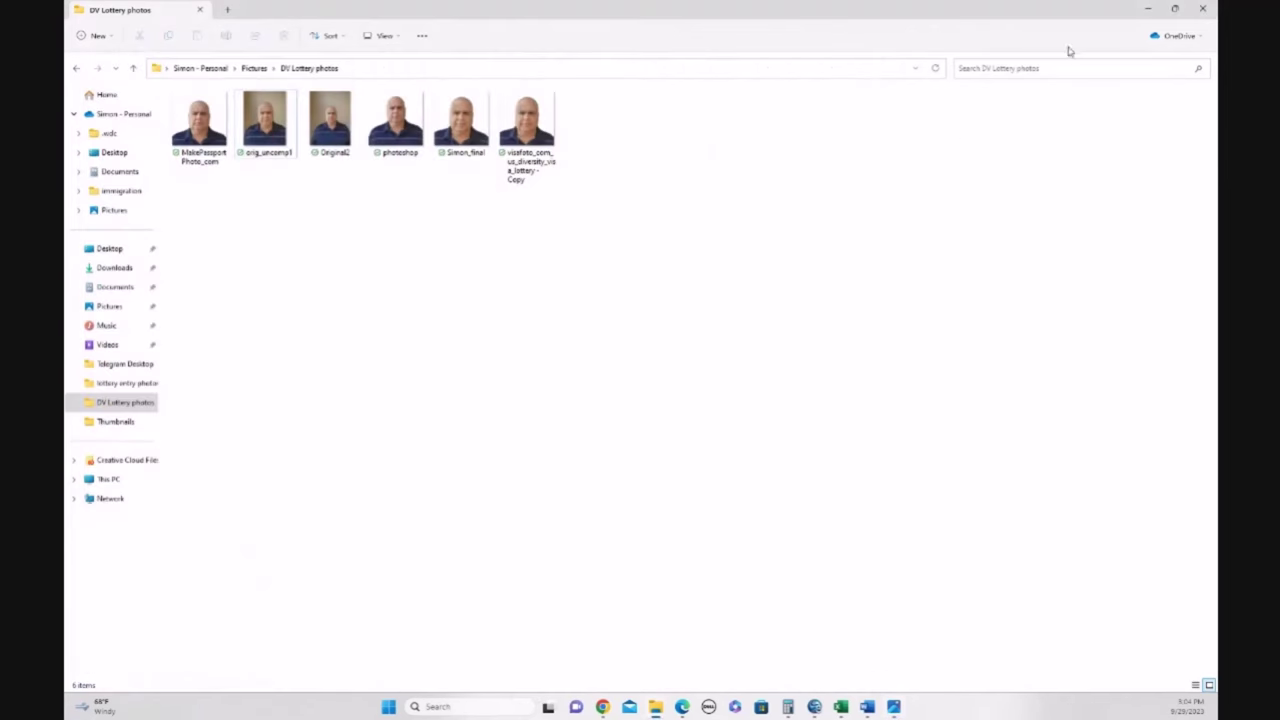
left_click(1176, 9)
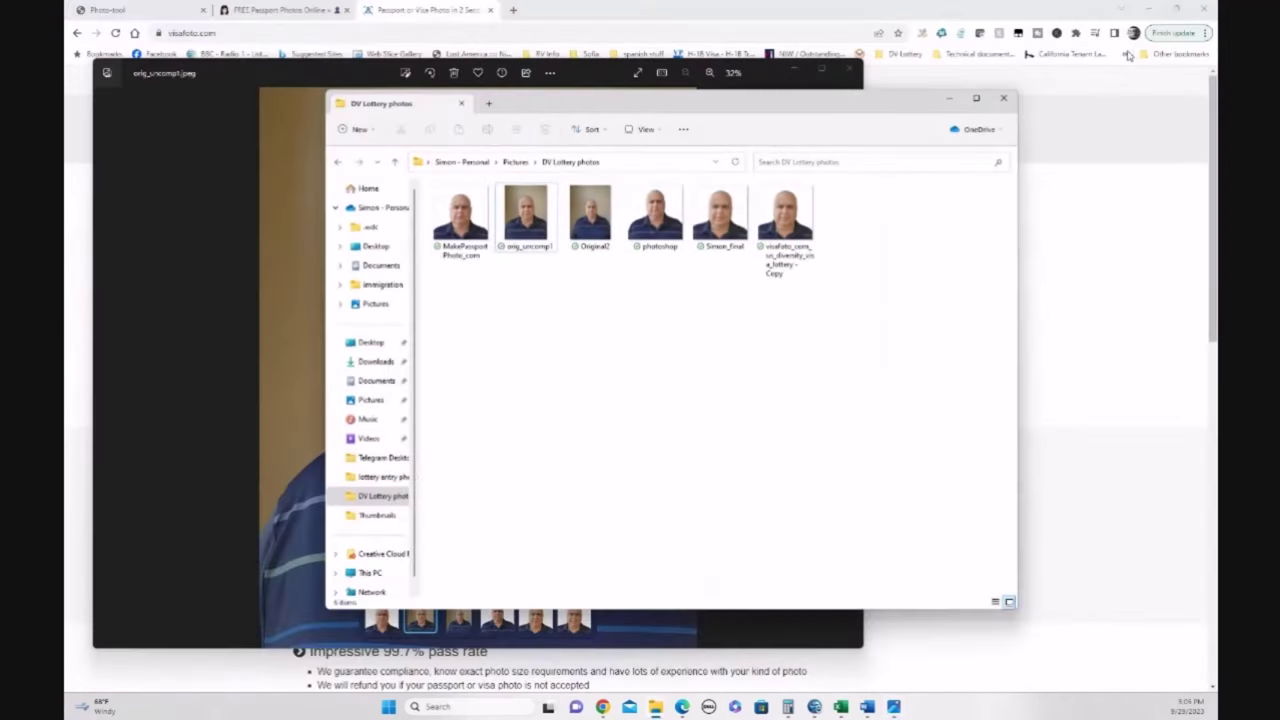
left_click_drag(805, 100, 961, 509)
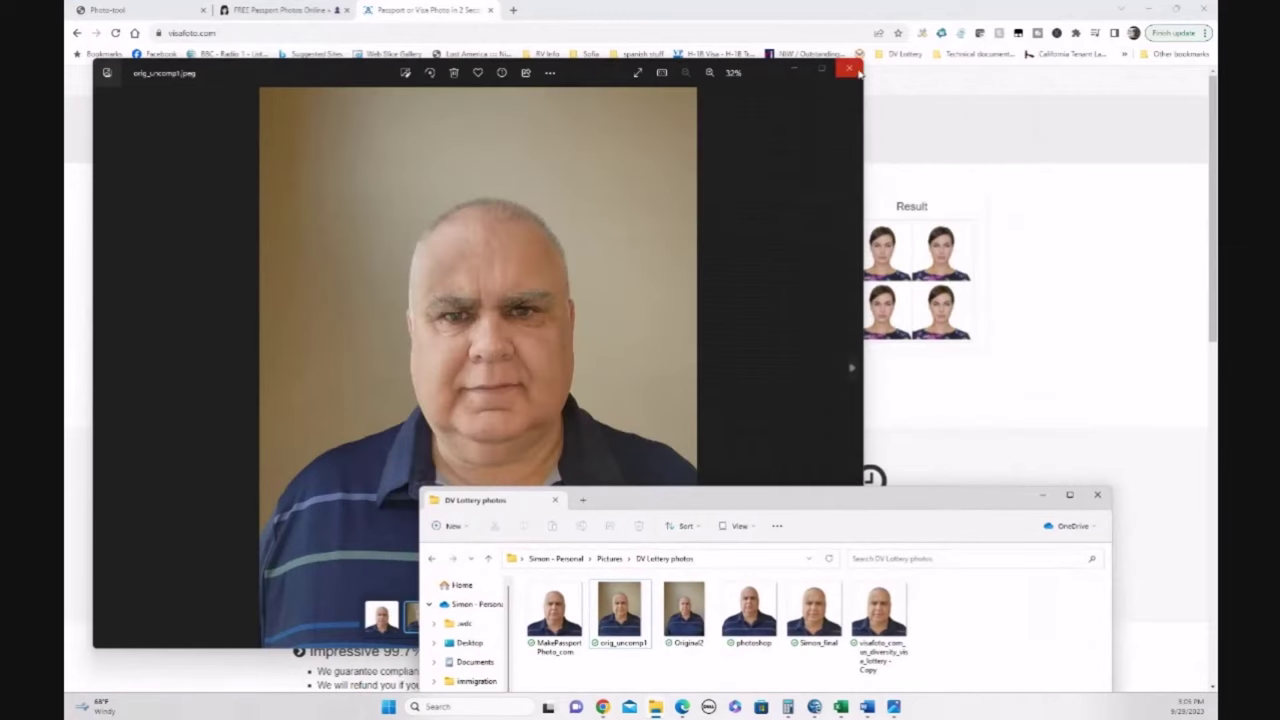
left_click(849, 68)
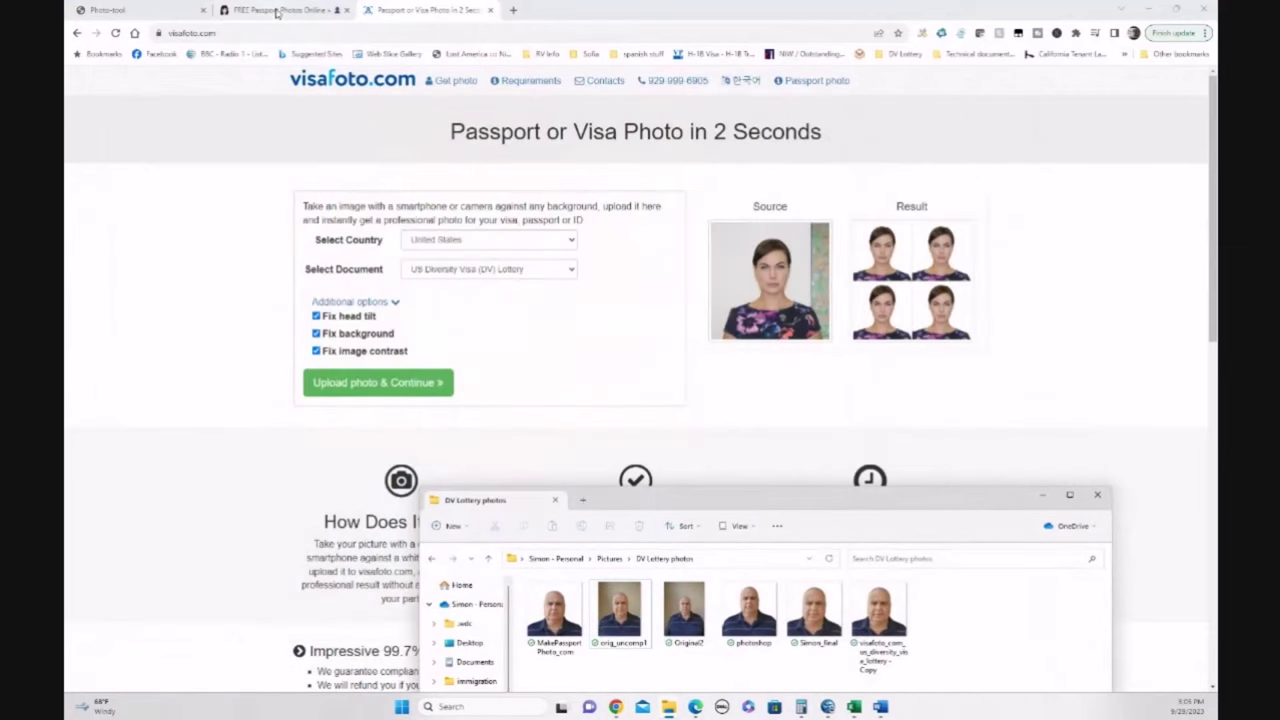
left_click(157, 12)
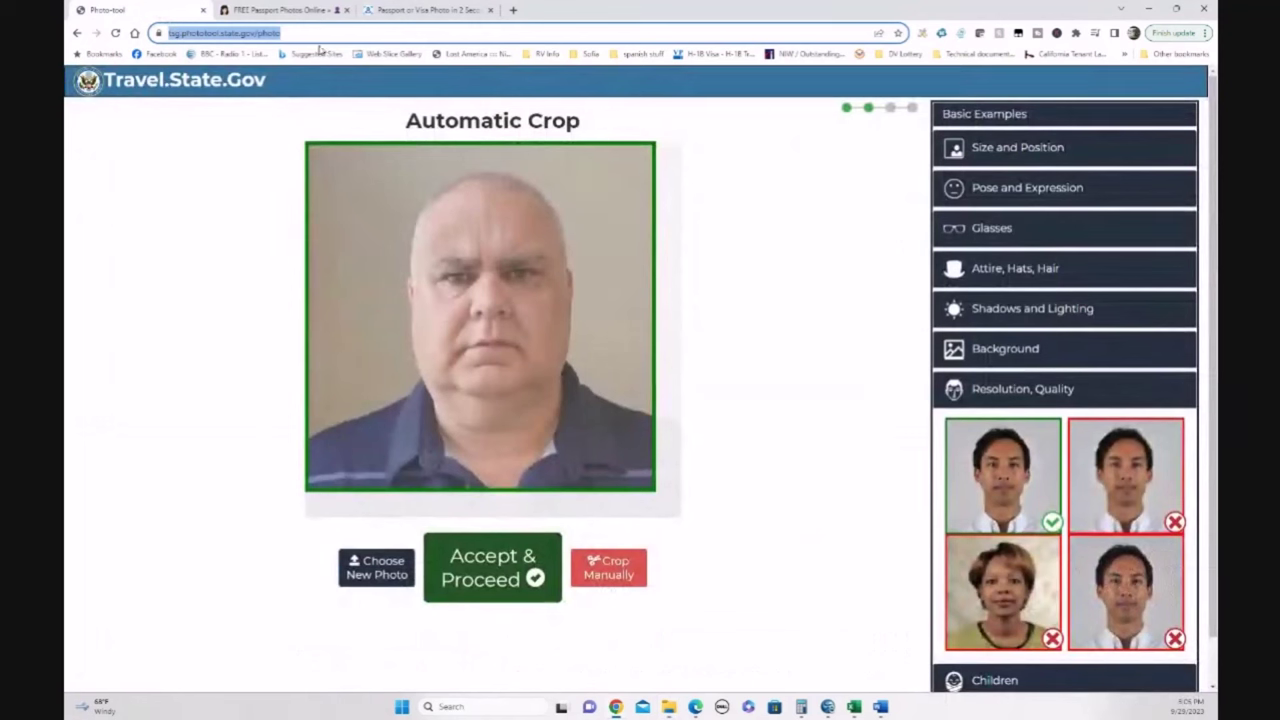
Reload the photo tool page to return to Choose a Photo to Begin
key("Return")
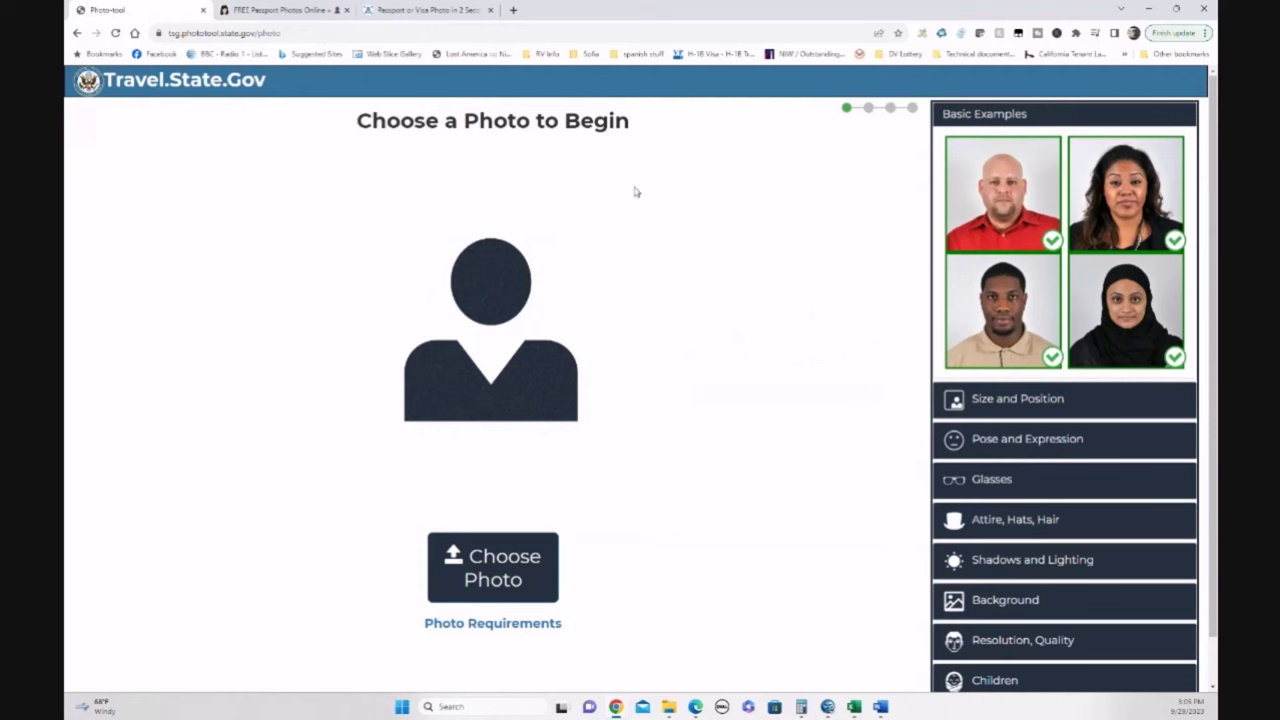
Browse the Size and Position, Basic and Glasses examples, ending on Pose and Expression
left_click(1032, 400)
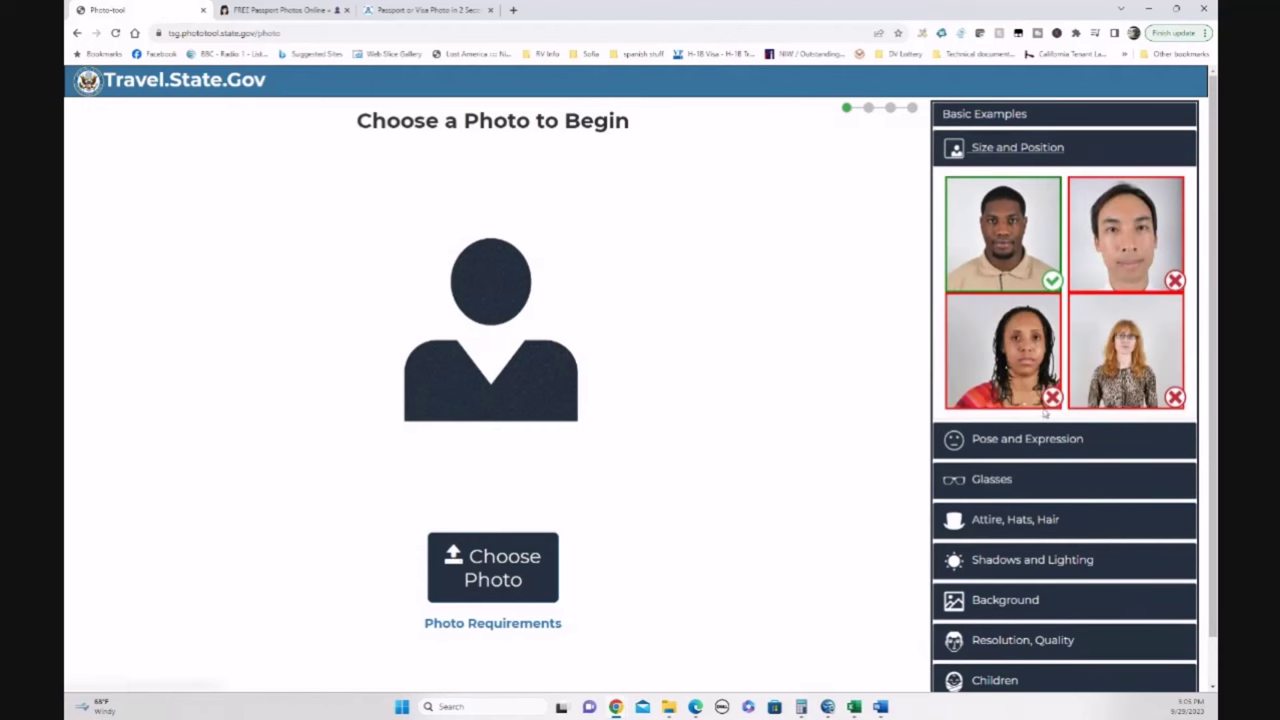
left_click(1012, 116)
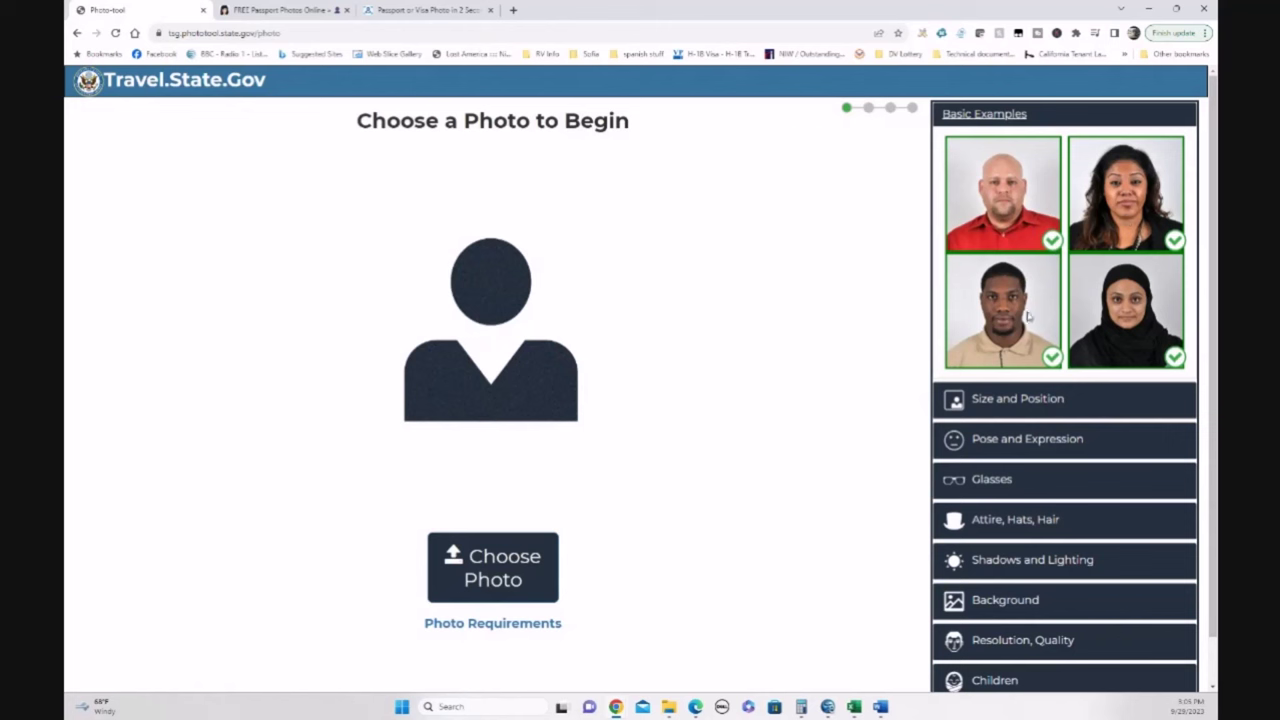
left_click(1022, 408)
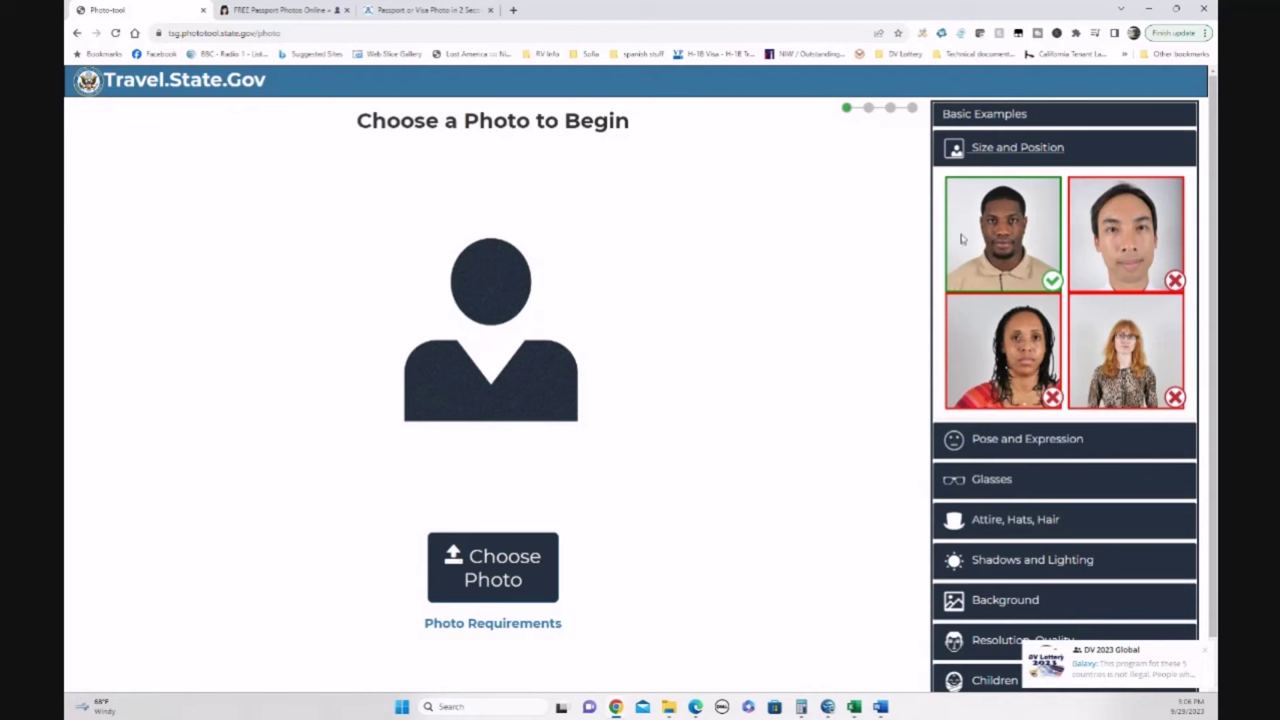
left_click(1003, 483)
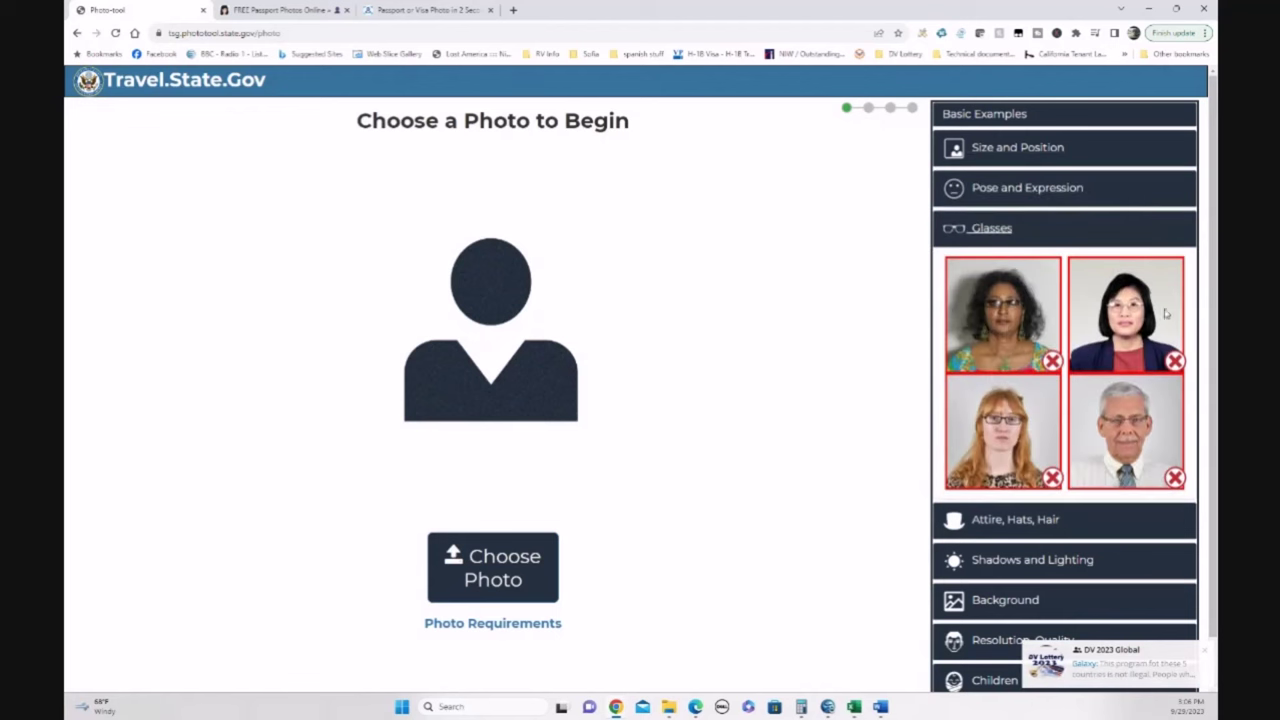
left_click(1040, 198)
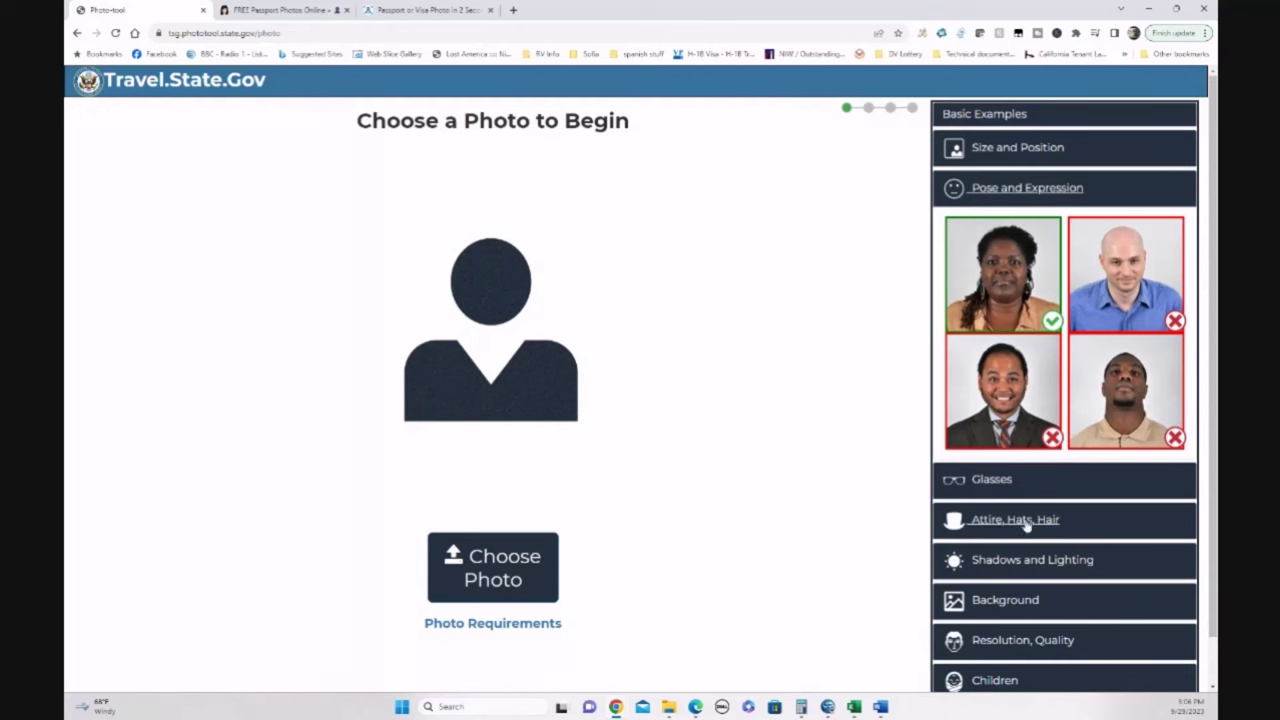
Browse the Glasses, Attire/Hats/Hair and Shadows and Lighting examples, ending on Background
left_click(991, 480)
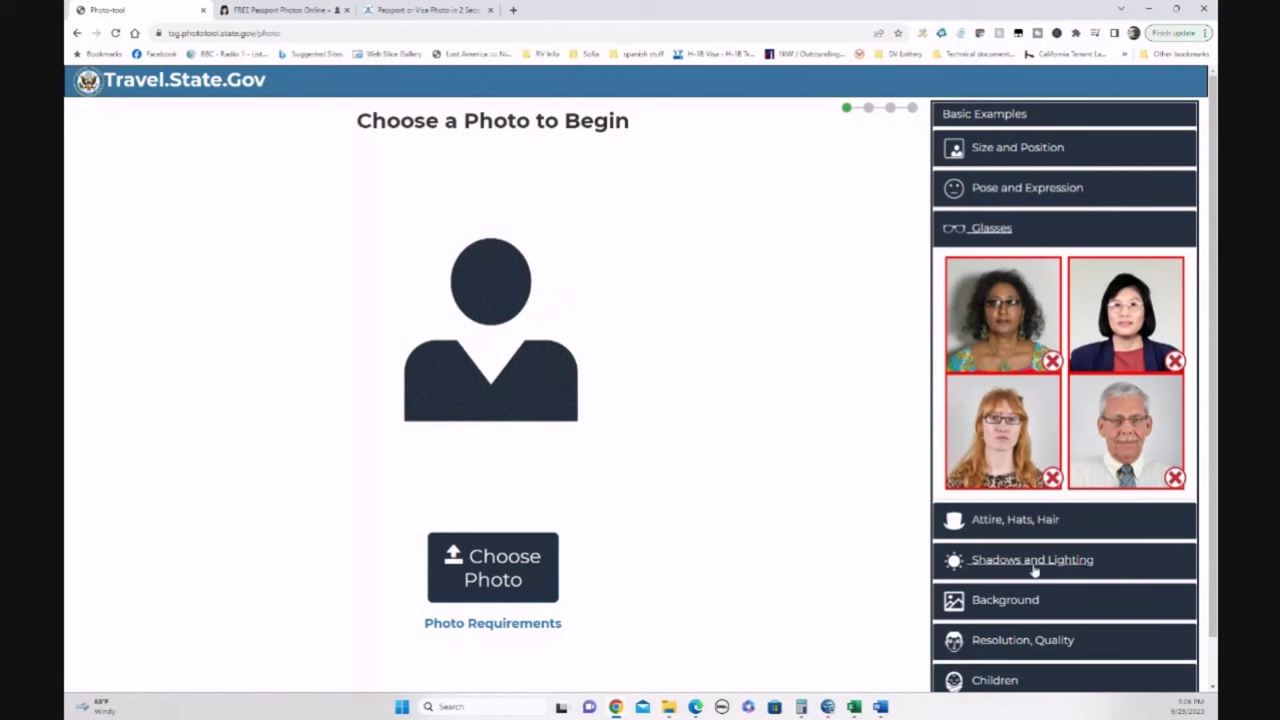
left_click(1024, 527)
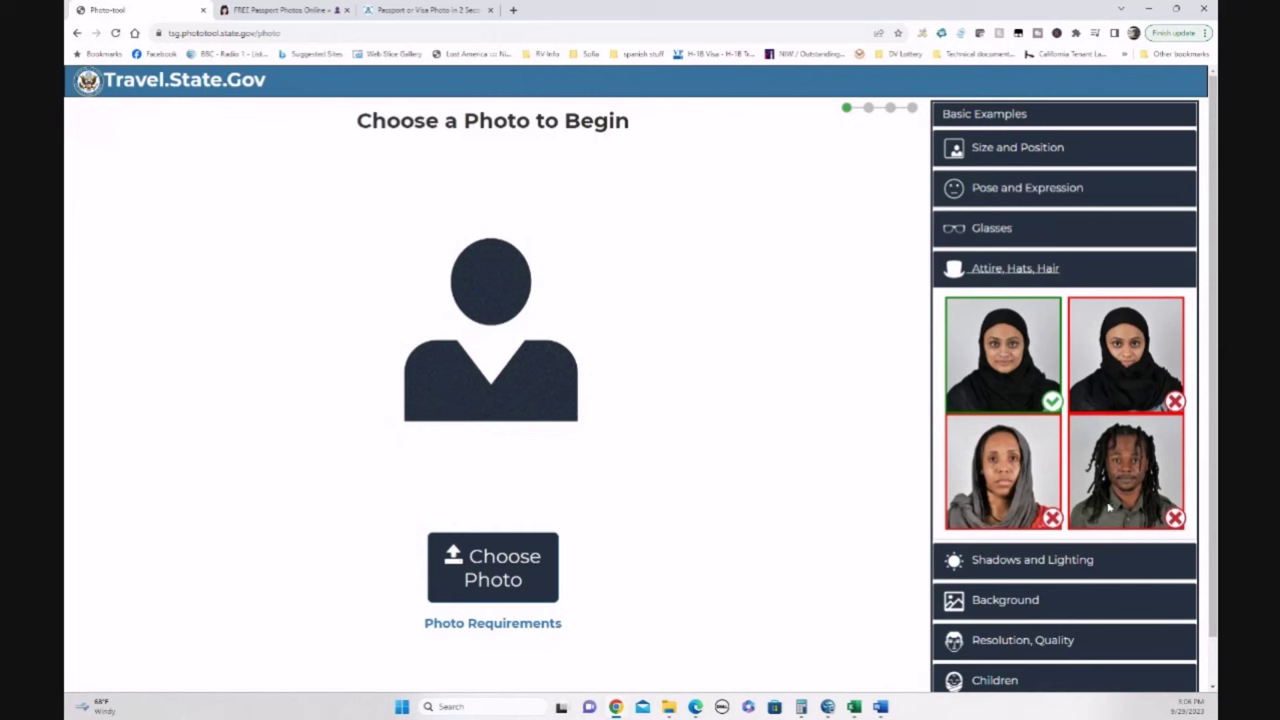
left_click(1057, 568)
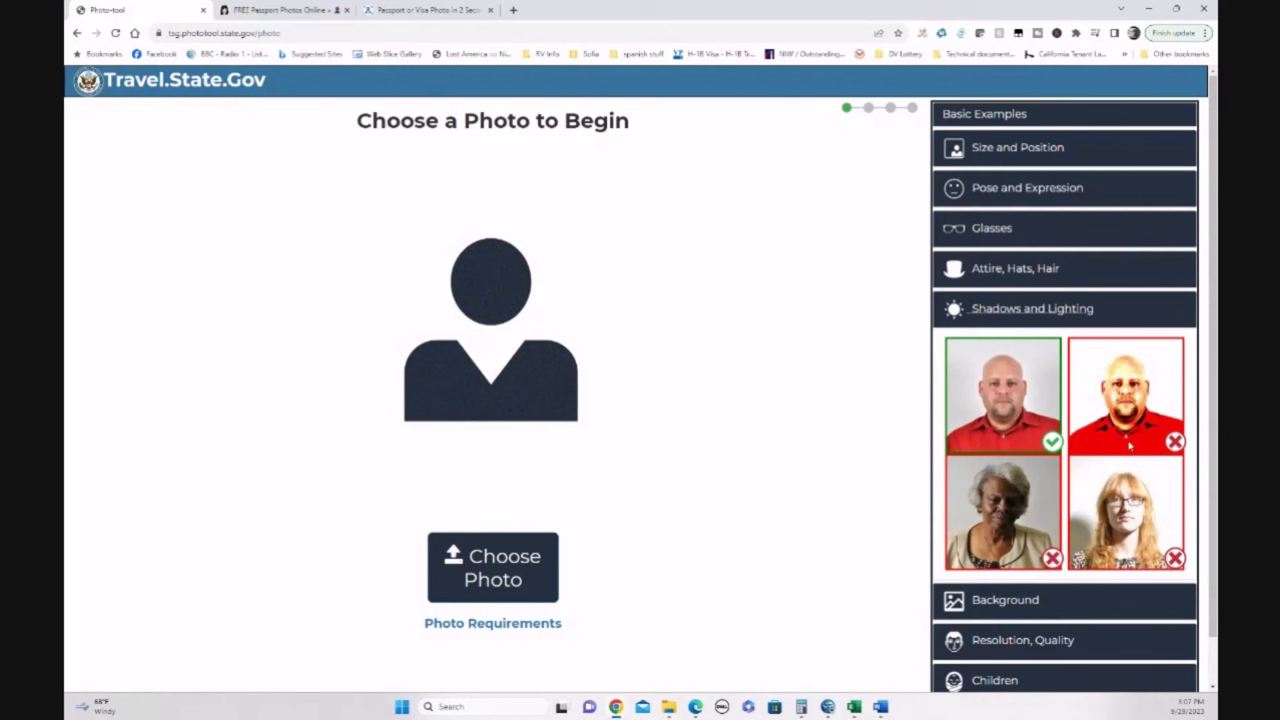
left_click(1038, 603)
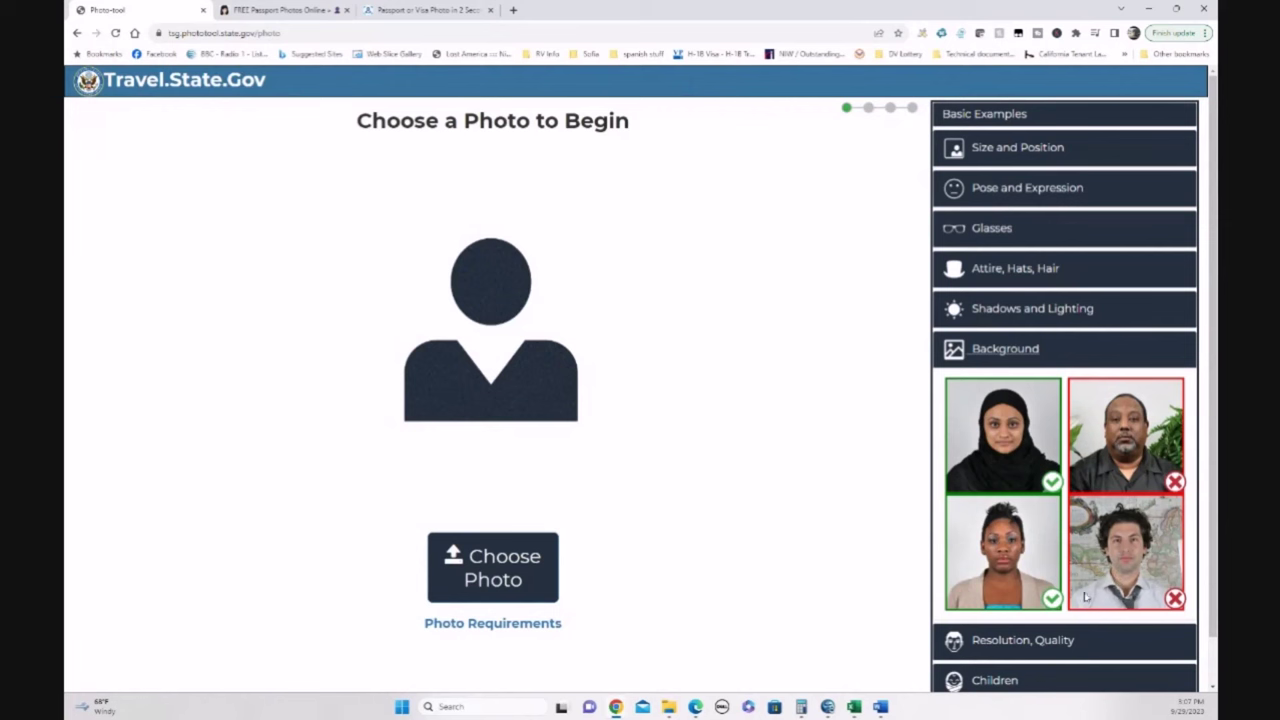
Glance at the Resolution, Quality examples, then expand the four Children example photos
left_click(1050, 641)
scroll(1096, 505, "down", 1)
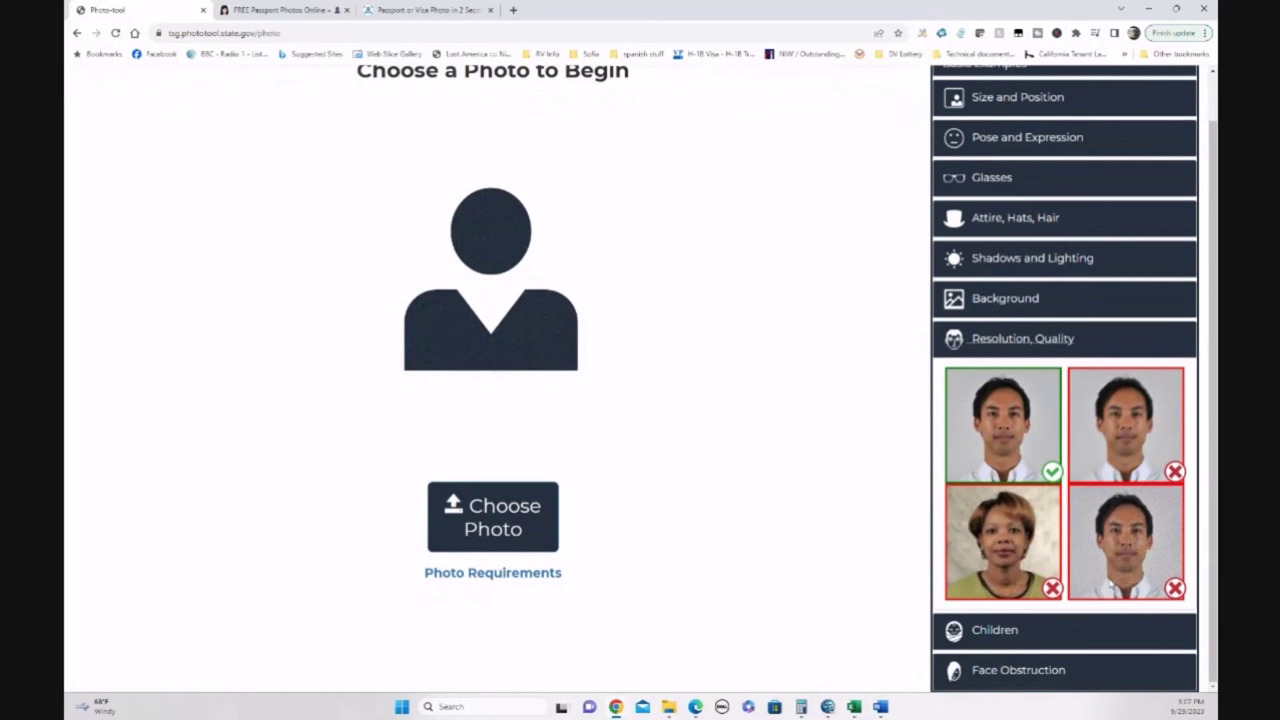
left_click(1023, 636)
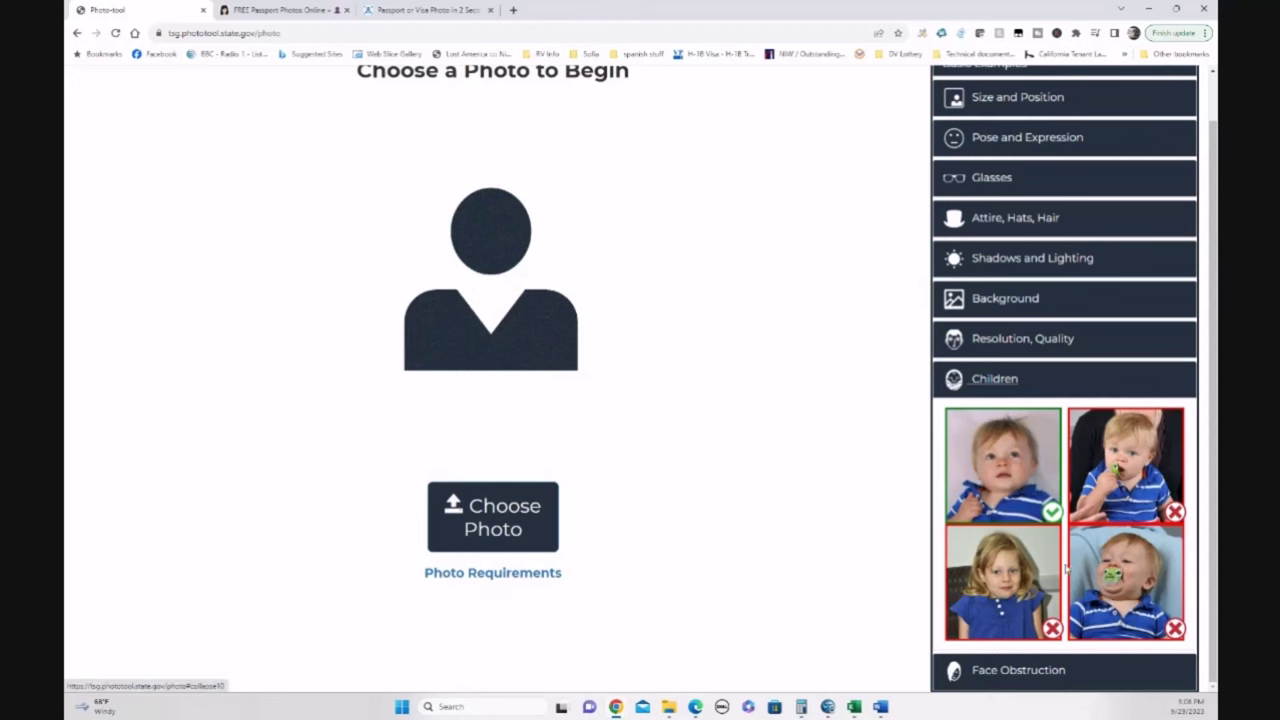
View the Face Obstruction examples, return to Basic Examples, and start choosing a photo to check
left_click(1010, 672)
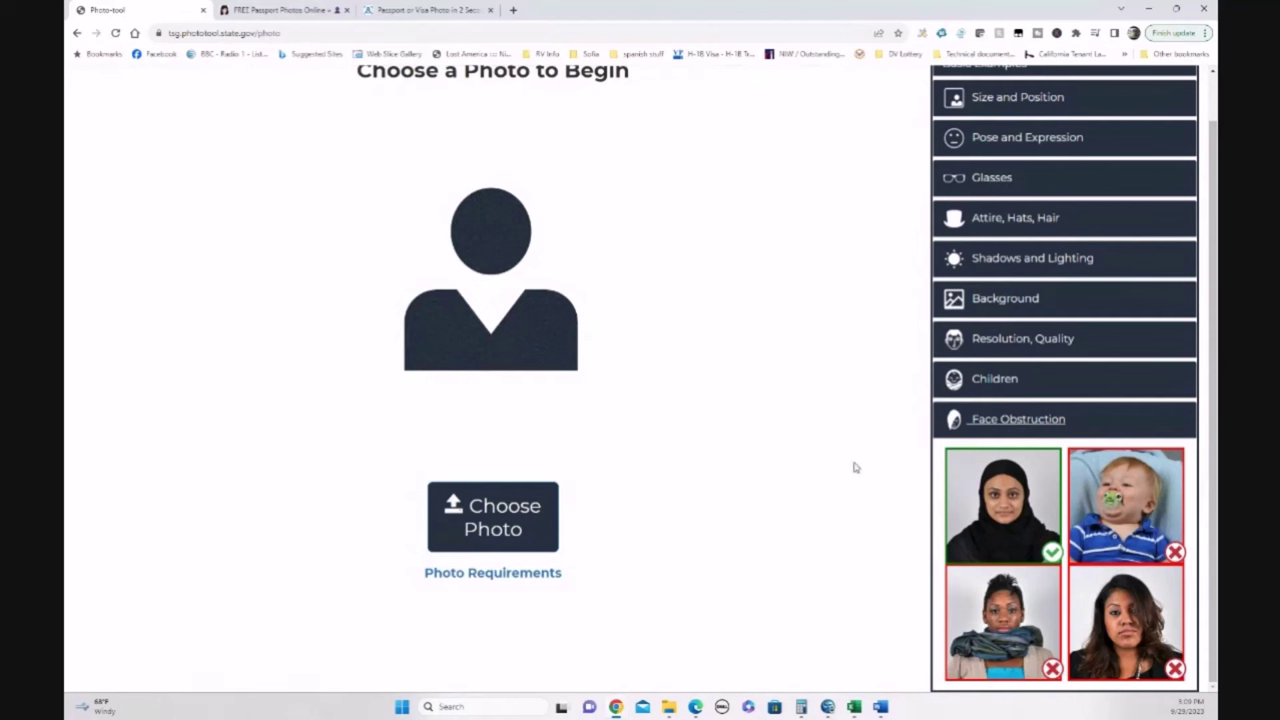
scroll(1063, 371, "up", 1)
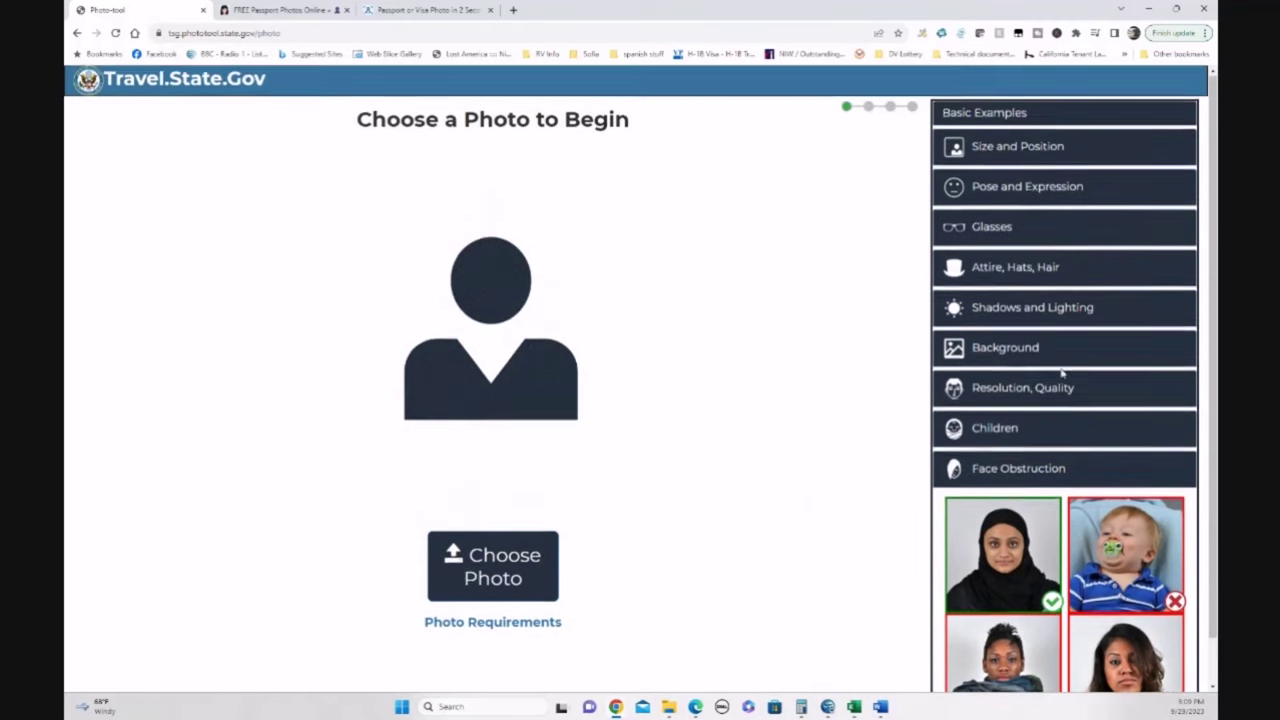
left_click(1005, 120)
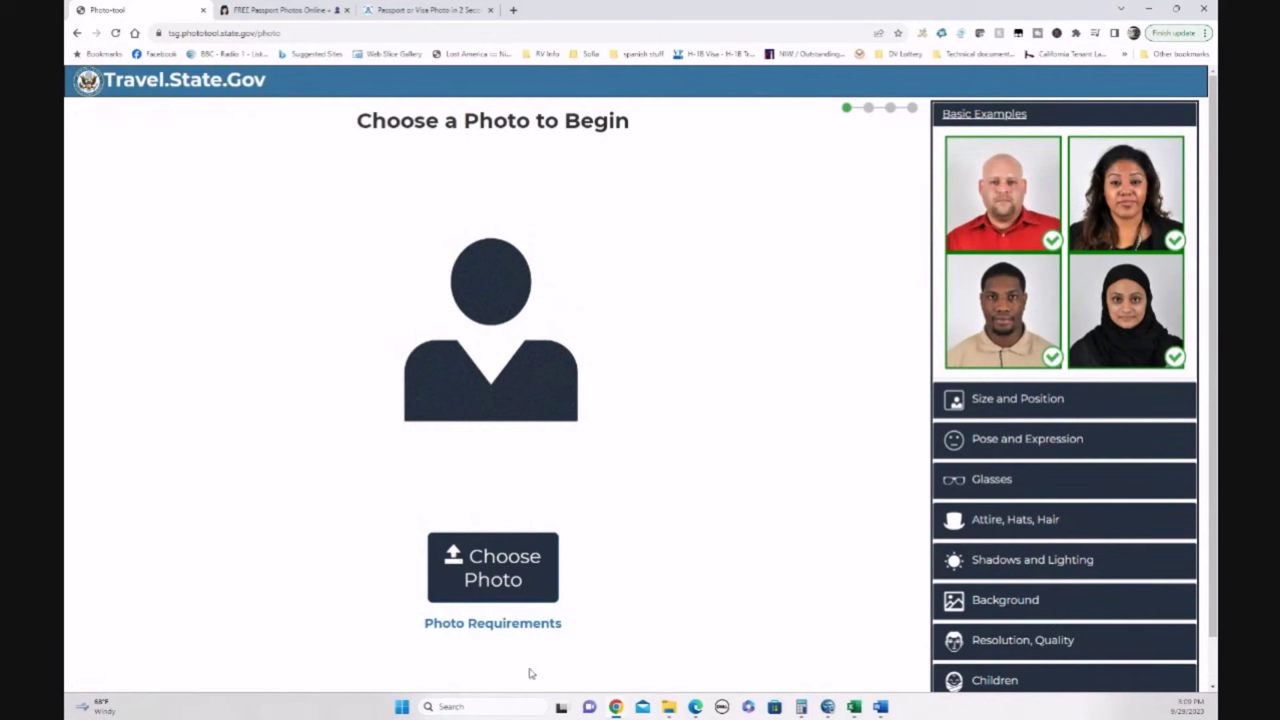
left_click(480, 574)
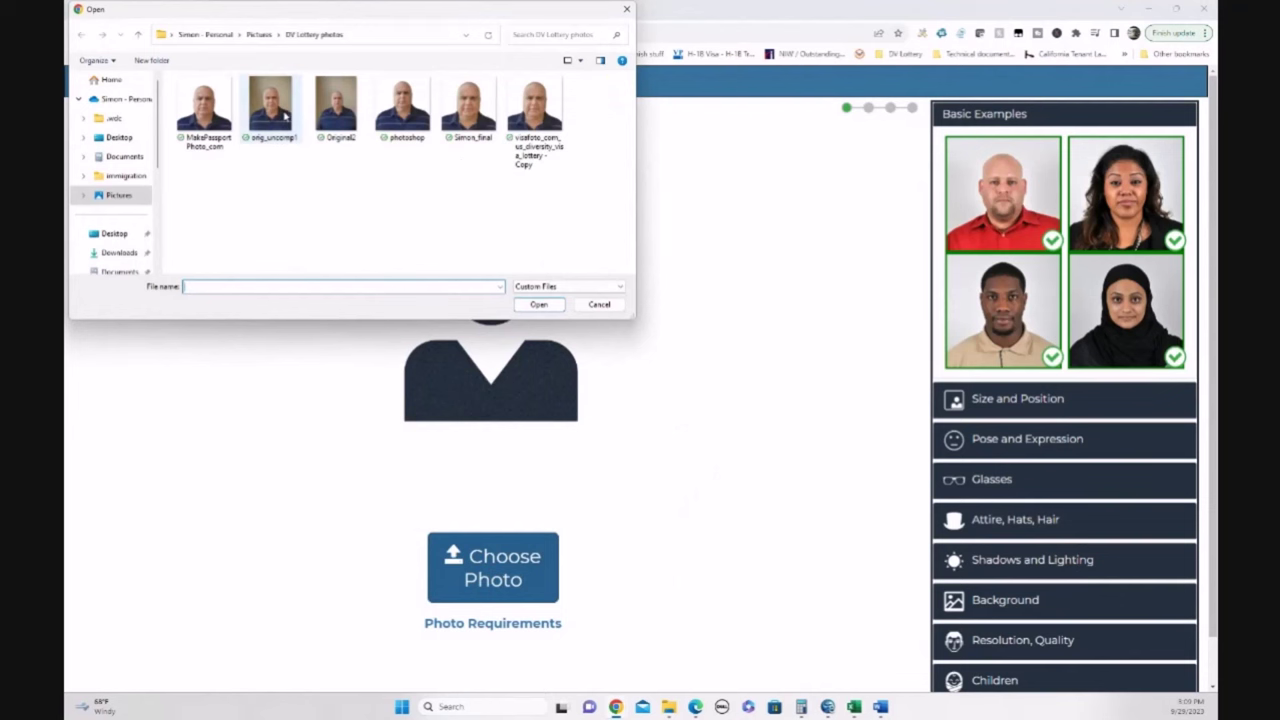
Upload Original2, which is rejected as over-compressed beyond the 20:1 ratio
double_click(336, 105)
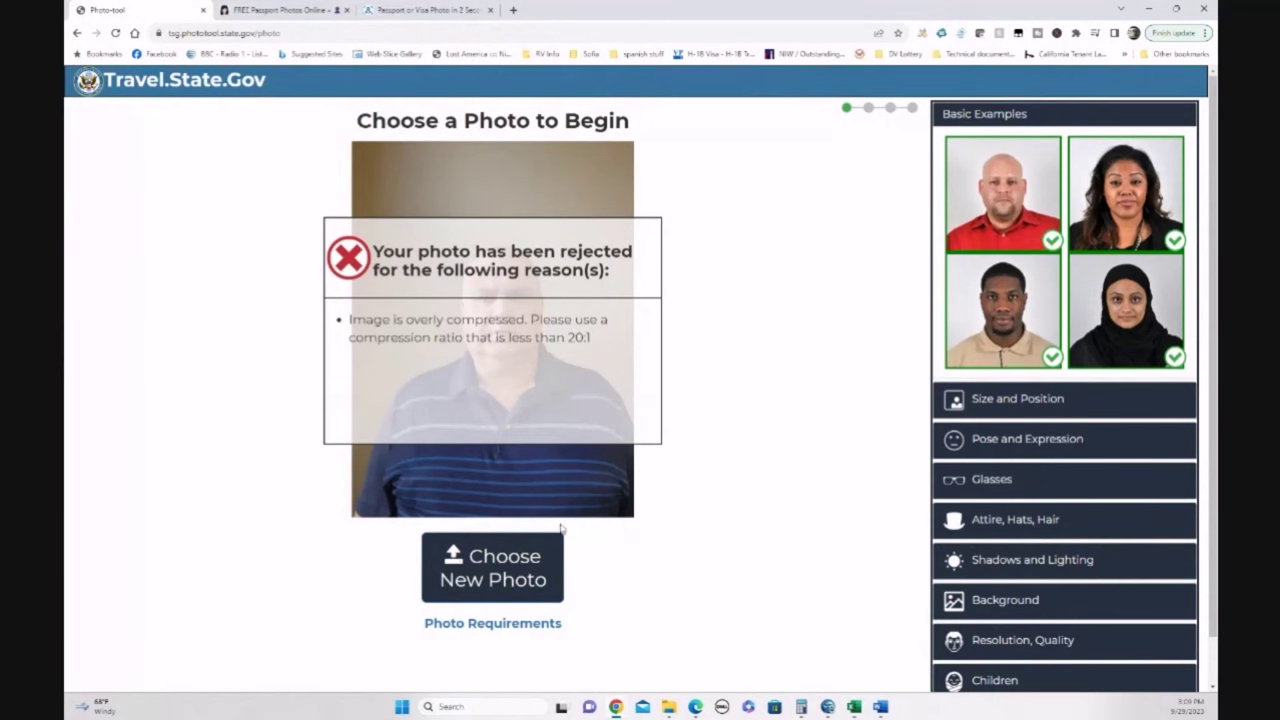
Upload a replacement portrait, which is accepted and shown in the Automatic Crop frame
left_click(467, 572)
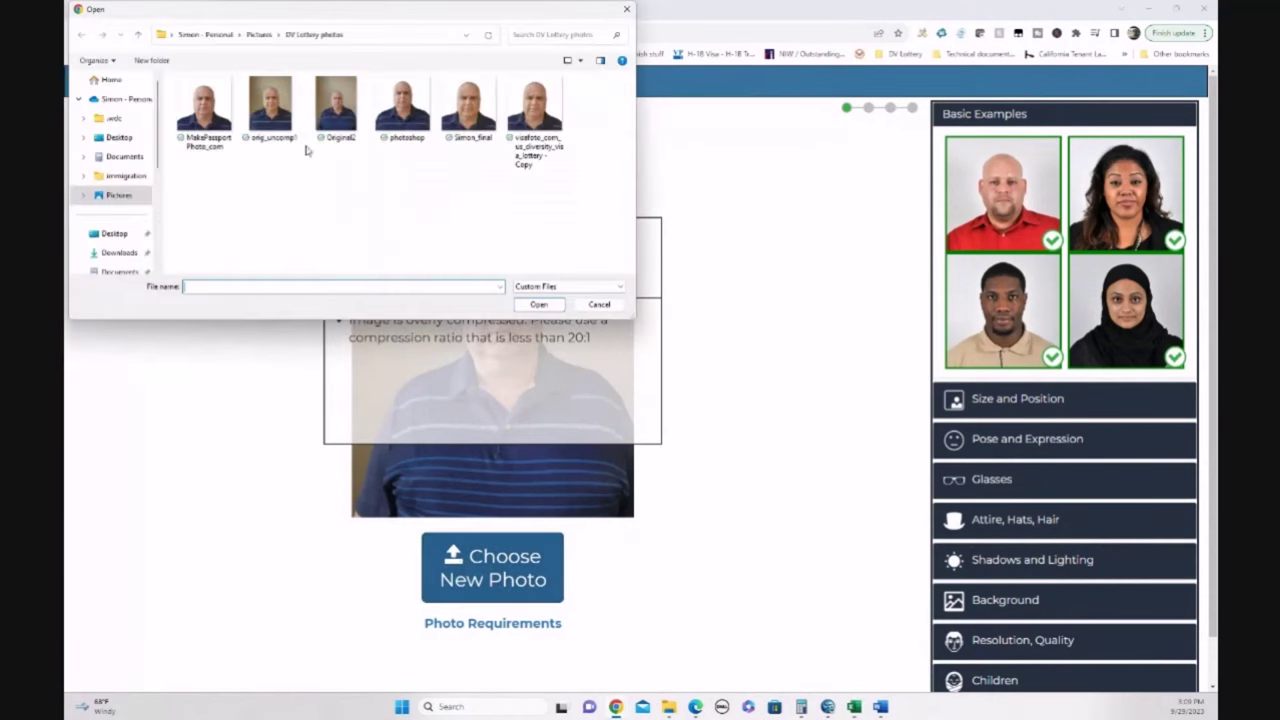
double_click(280, 127)
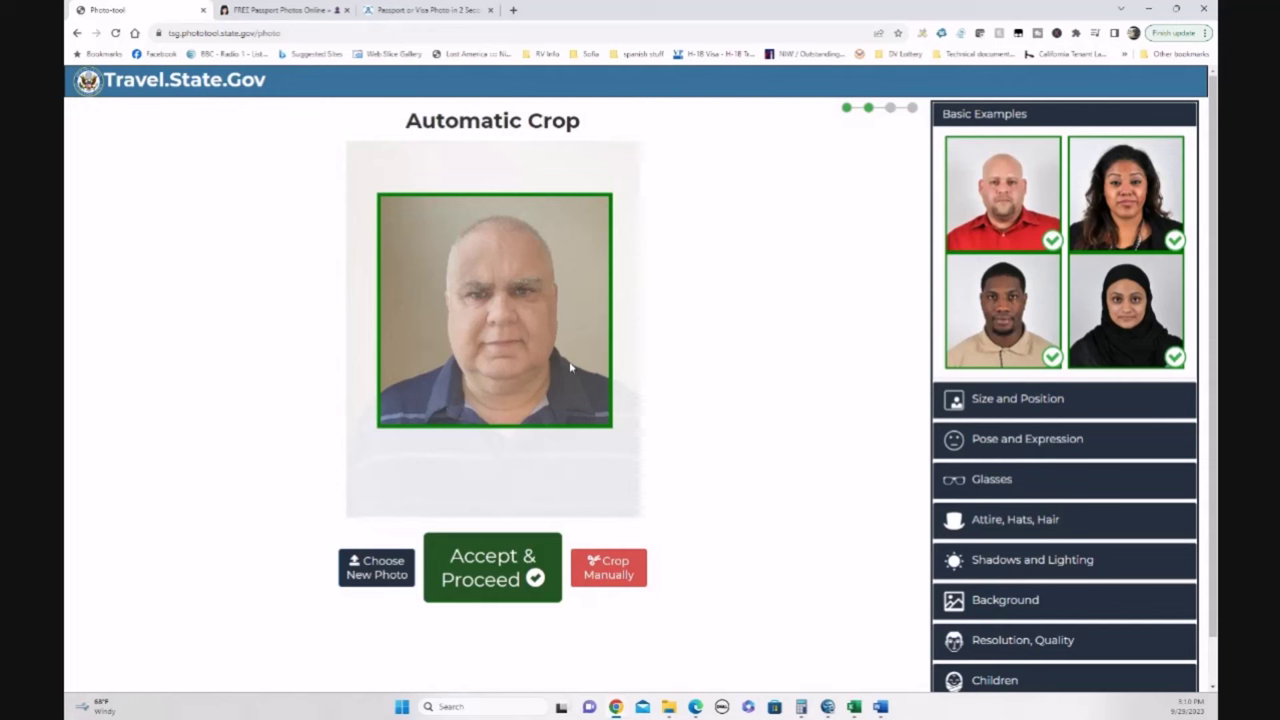
Crop the photo manually by marking both eye positions, then accept the crop
left_click(614, 566)
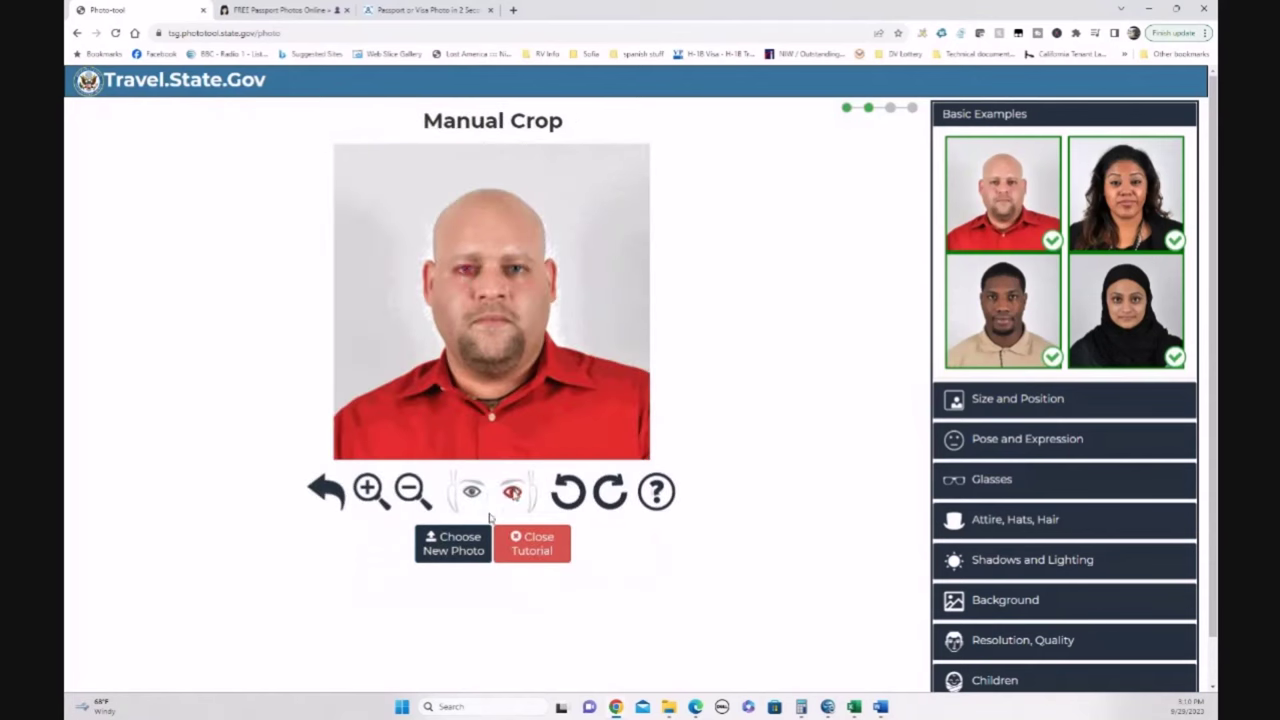
left_click(537, 549)
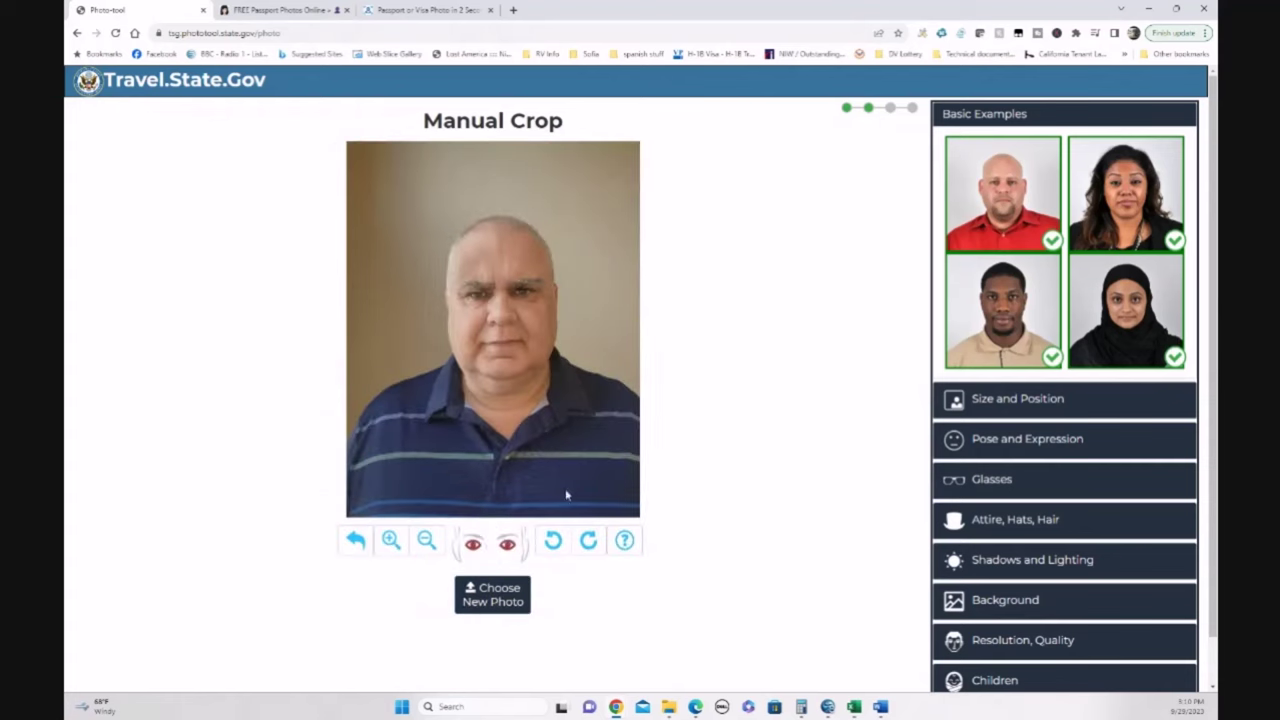
left_click(474, 546)
left_click(477, 297)
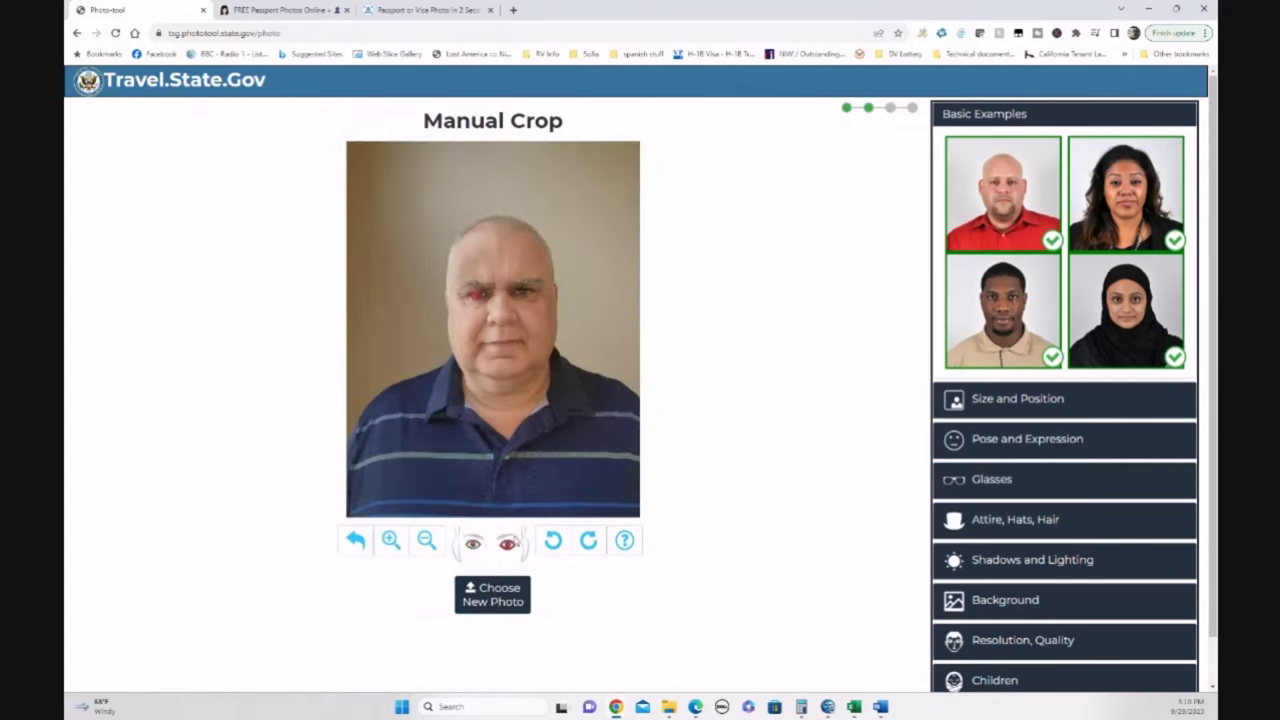
left_click(507, 543)
left_click(521, 296)
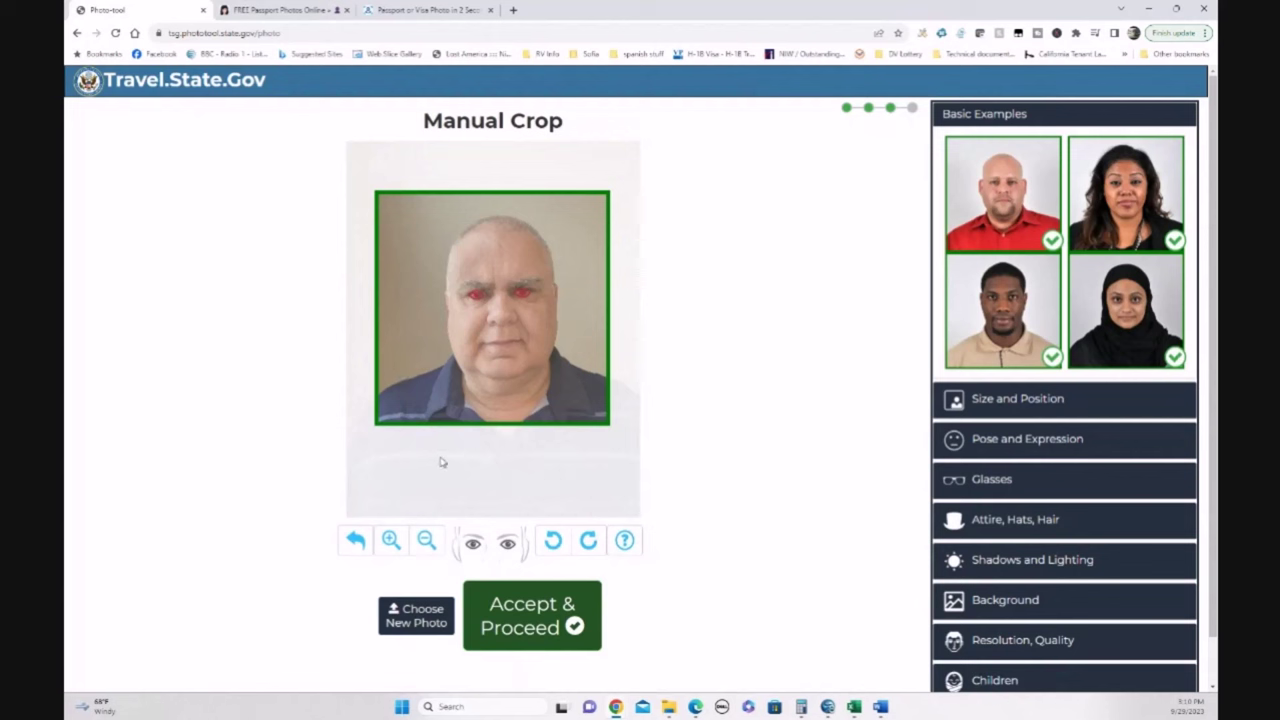
left_click(560, 632)
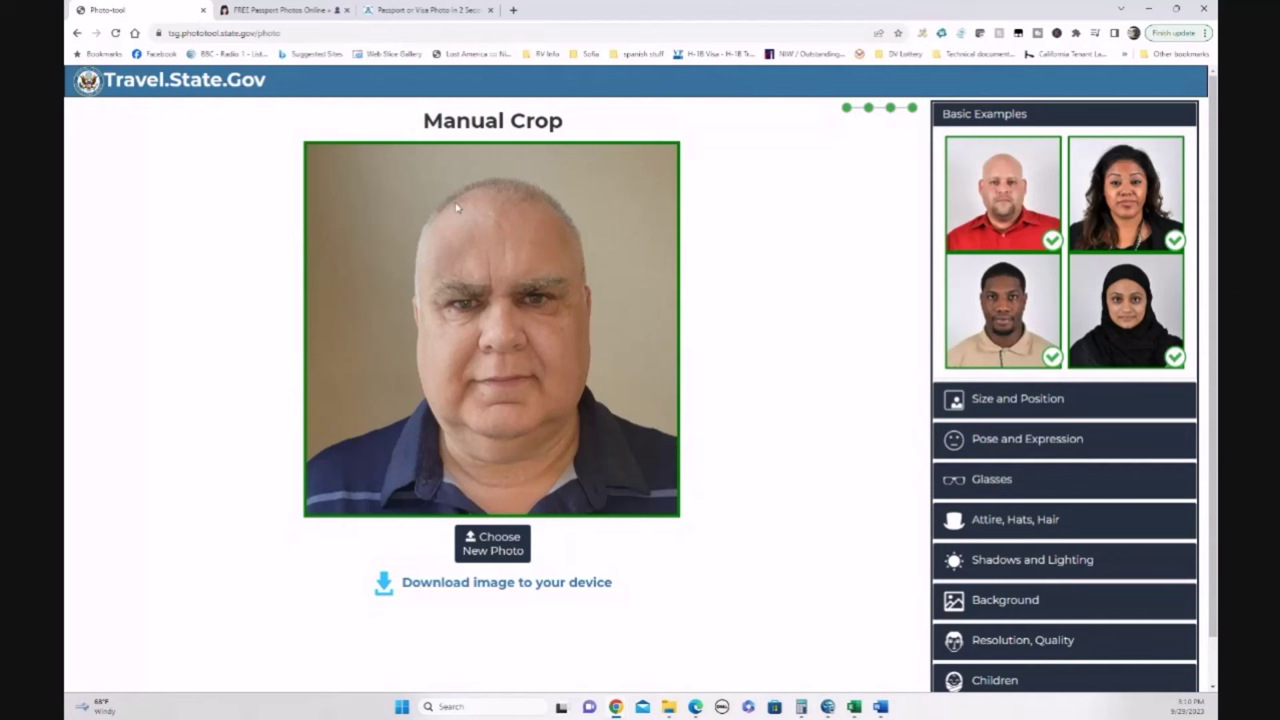
Download the cropped photo to the device as cropped-png_uncomp1.jpeg
left_click(507, 584)
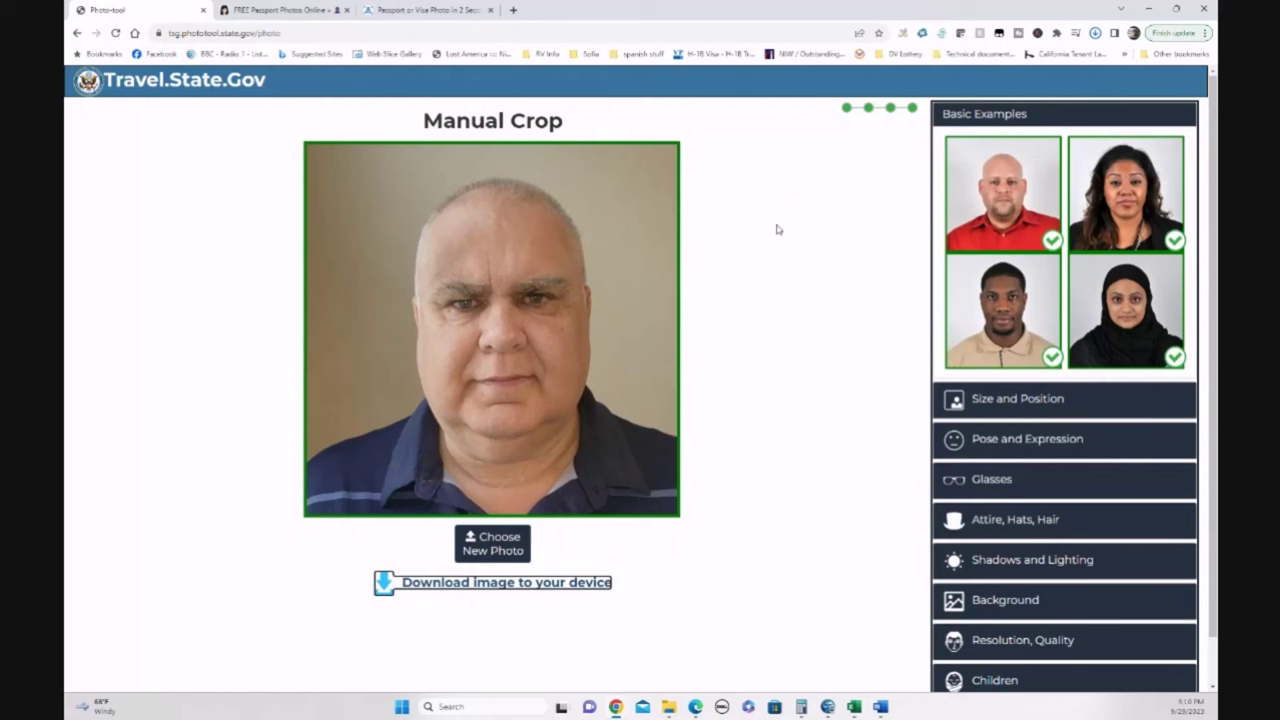
key("Return")
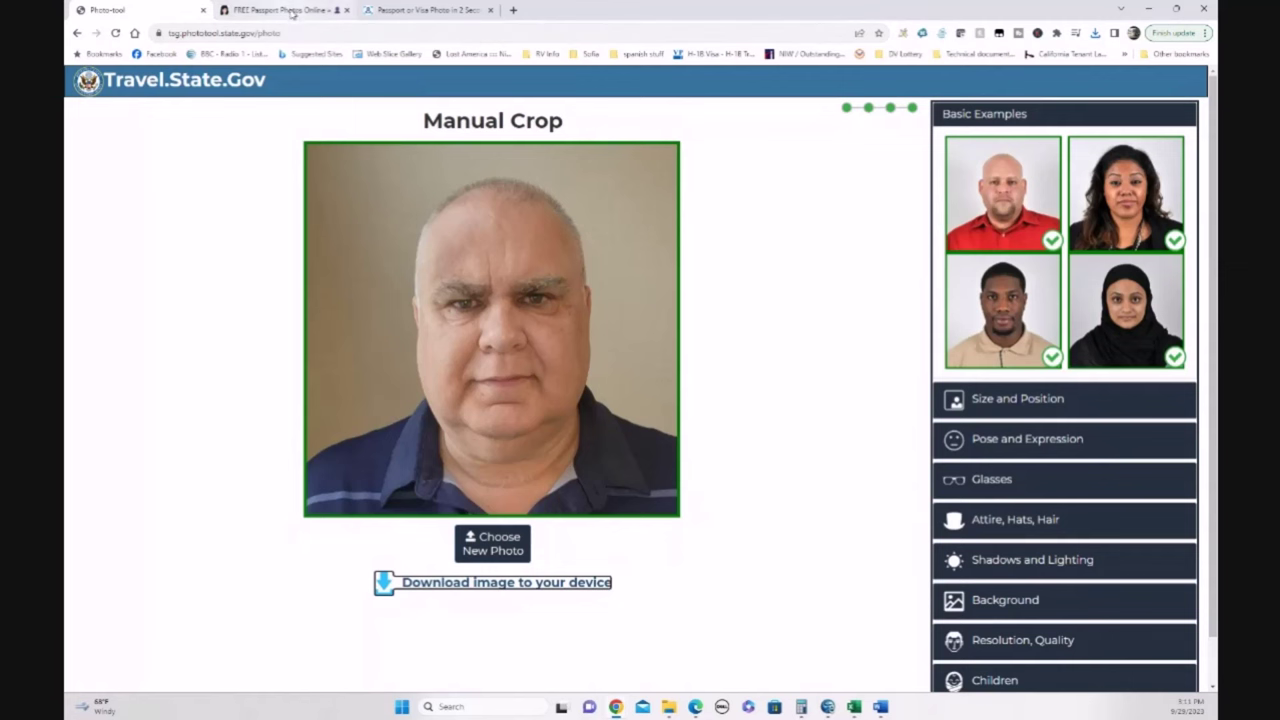
Upload orig_uncomp1 to visafoto as a 2×2 in DV Lottery photo, then bring up the DV Lottery photos folder
left_click(280, 10)
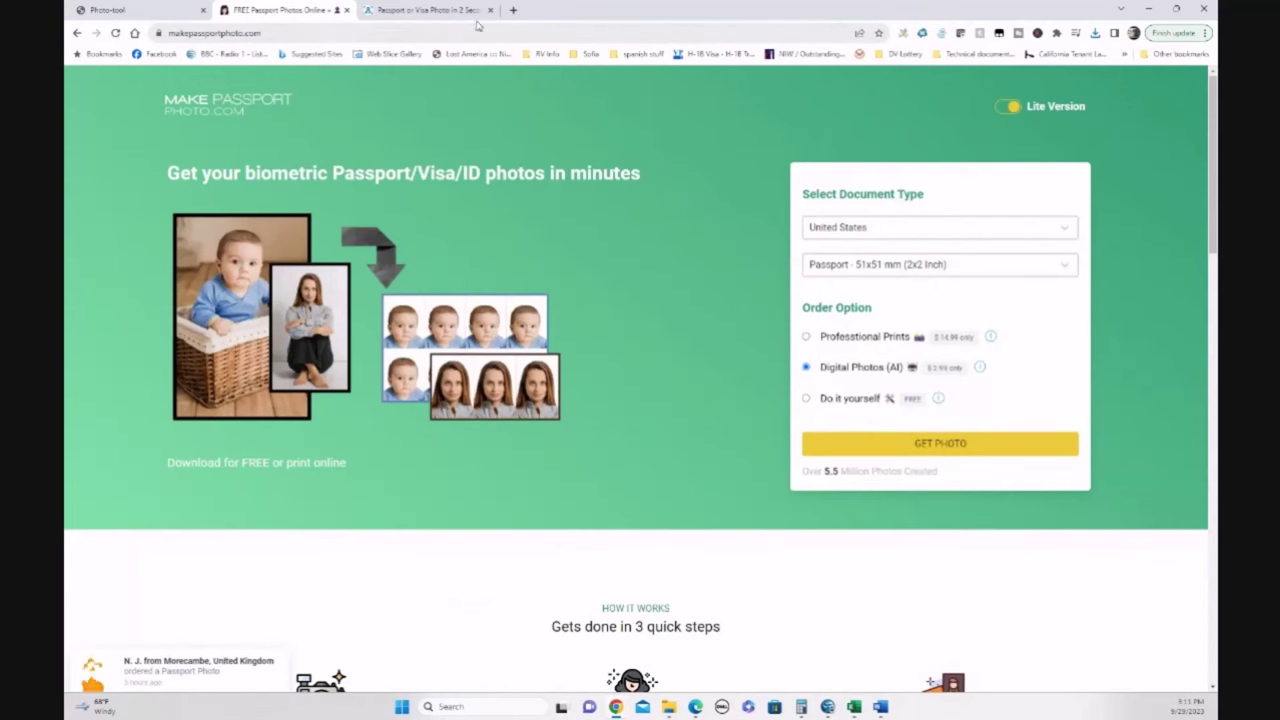
left_click(421, 11)
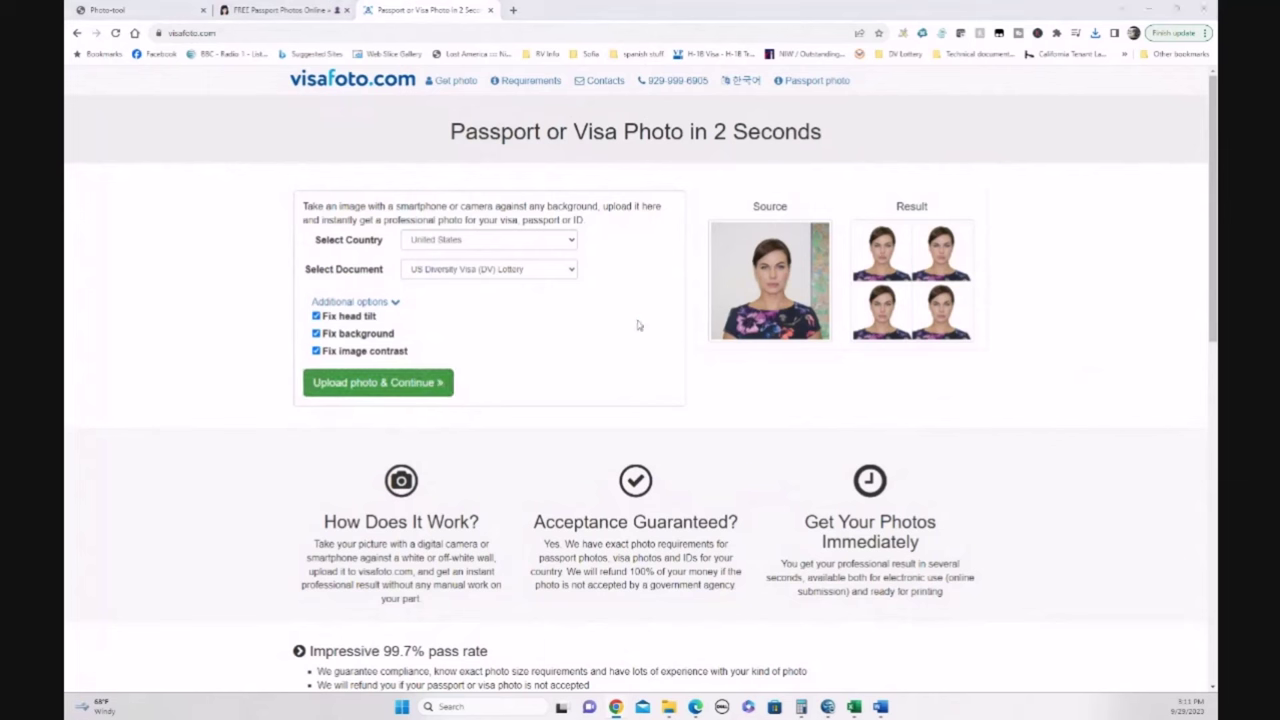
left_click(440, 388)
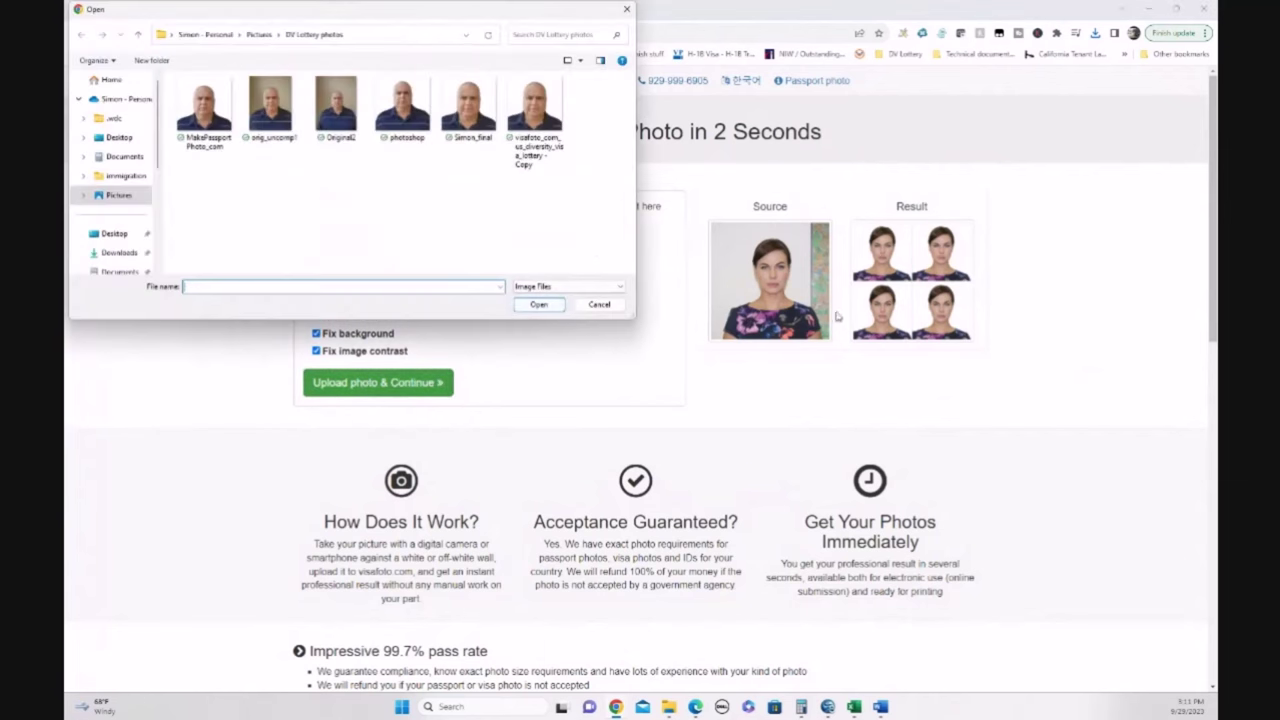
left_click(629, 12)
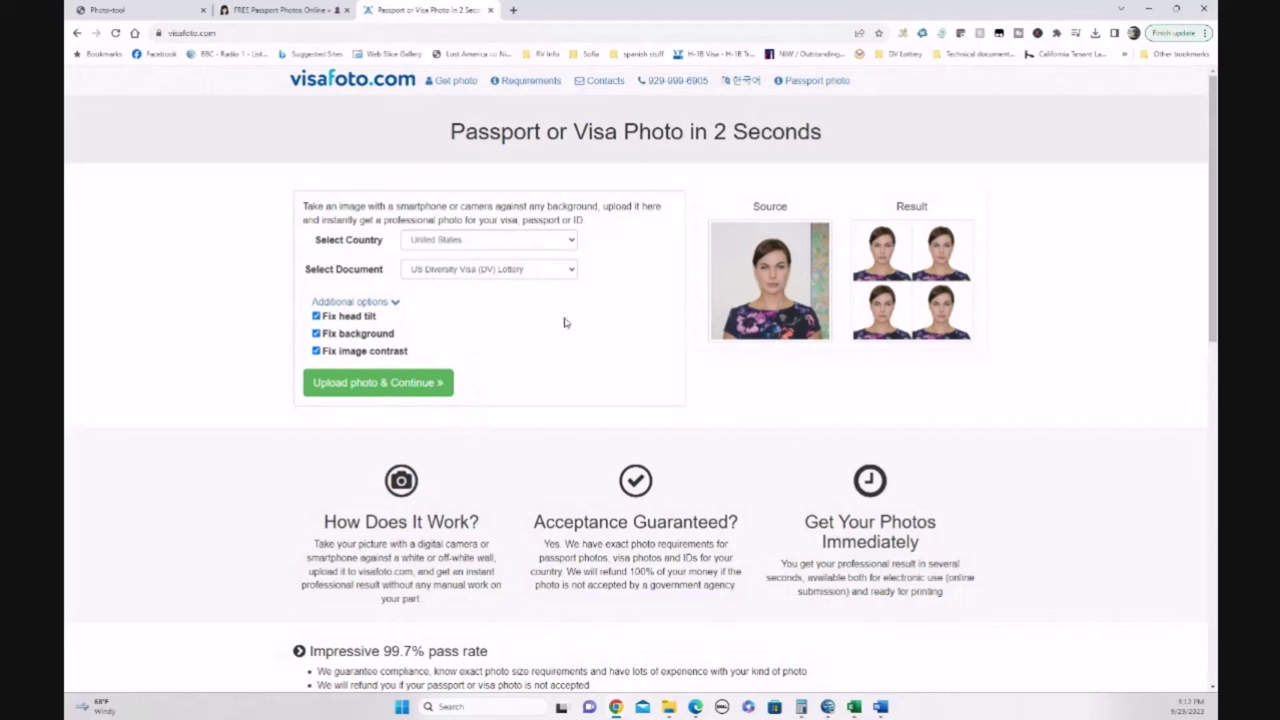
left_click(424, 384)
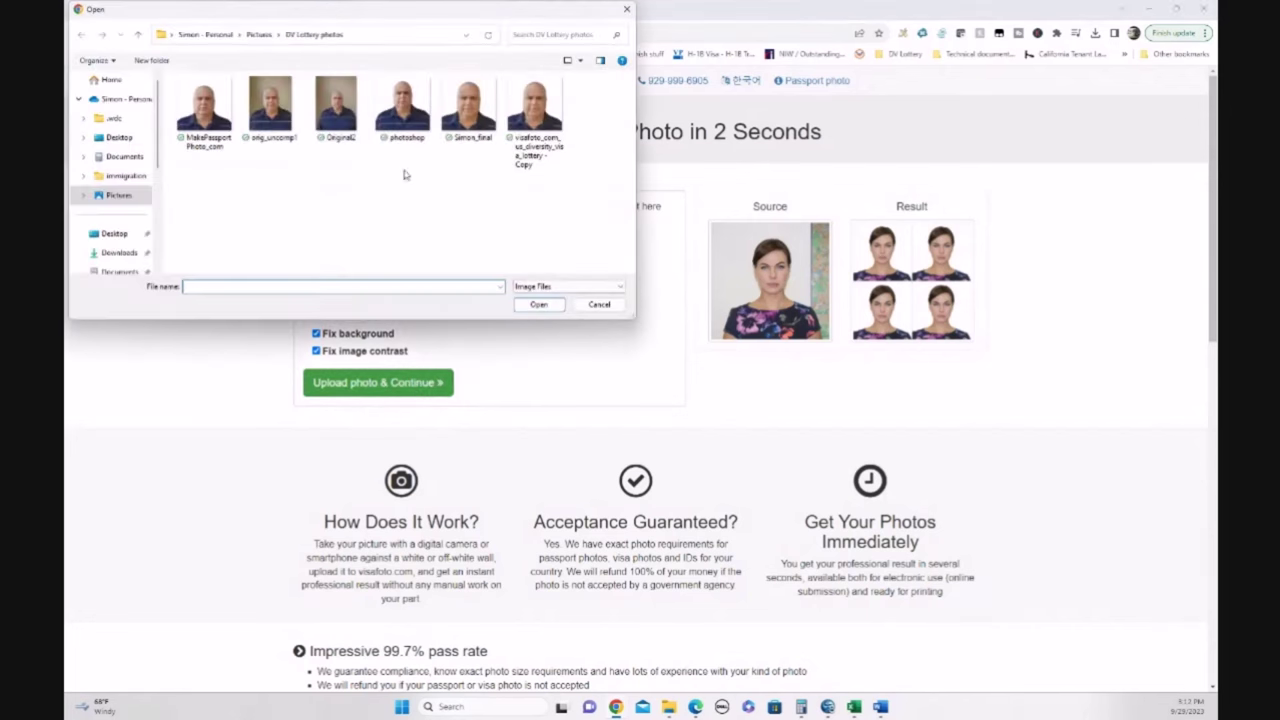
double_click(269, 99)
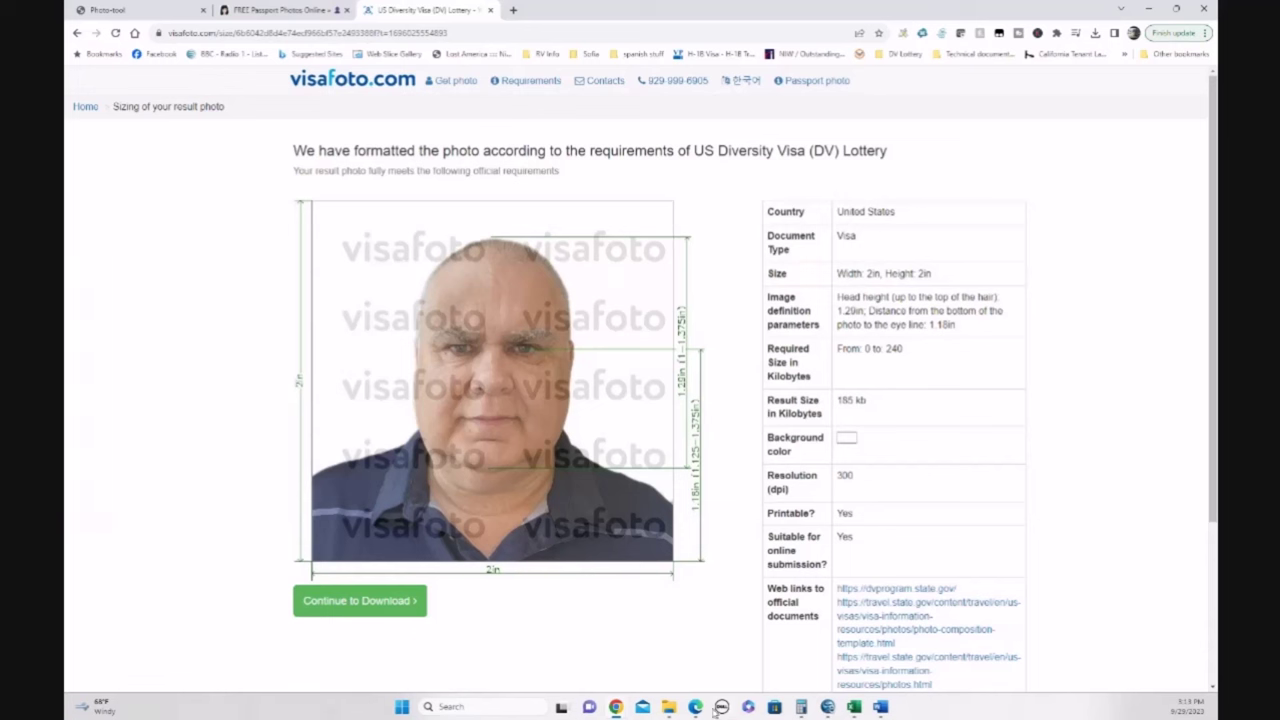
mouse_move(671, 708)
left_click(858, 656)
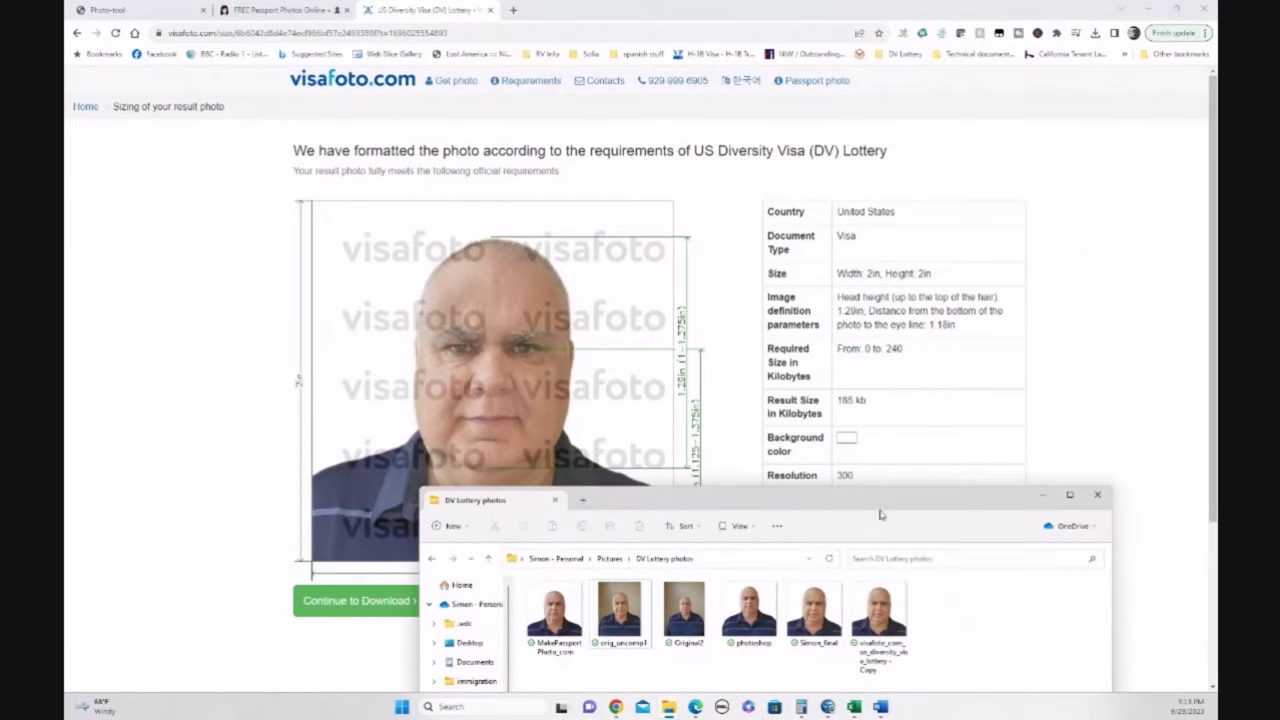
Open the visafoto DV Lottery result copy in Photos, zoom to inspect it, and close the viewer
double_click(871, 621)
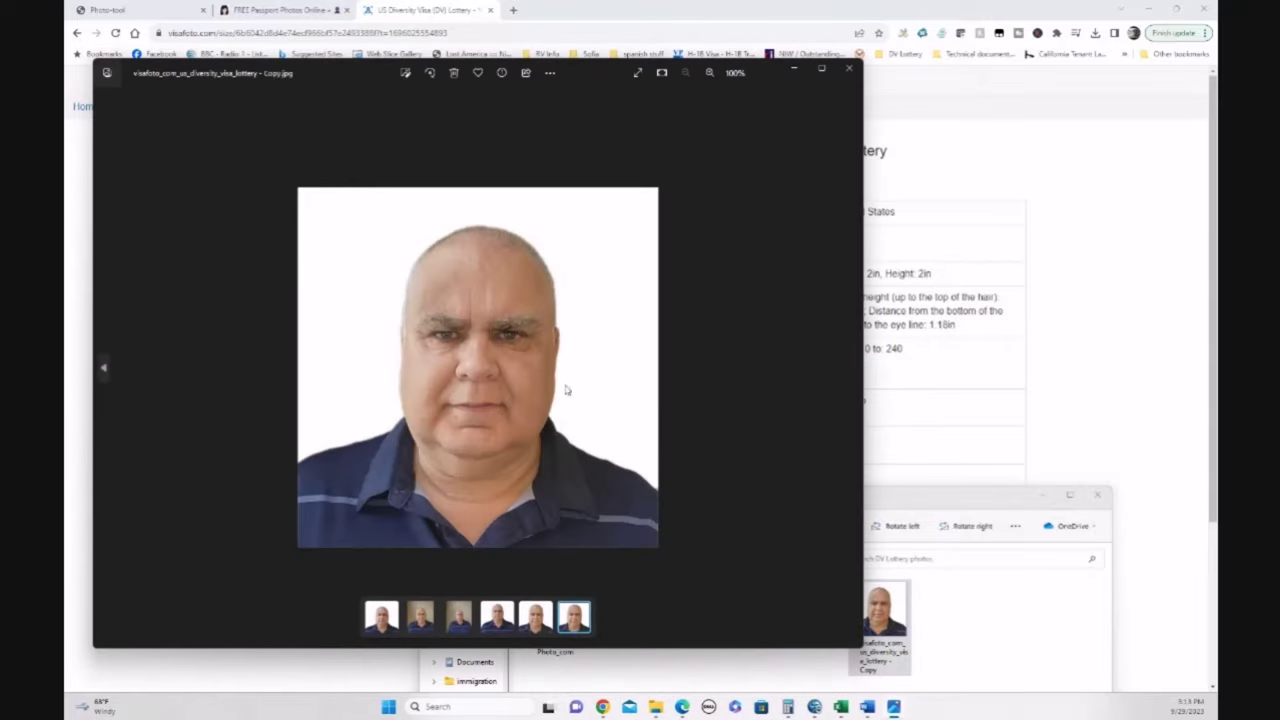
scroll(455, 282, "up", 5)
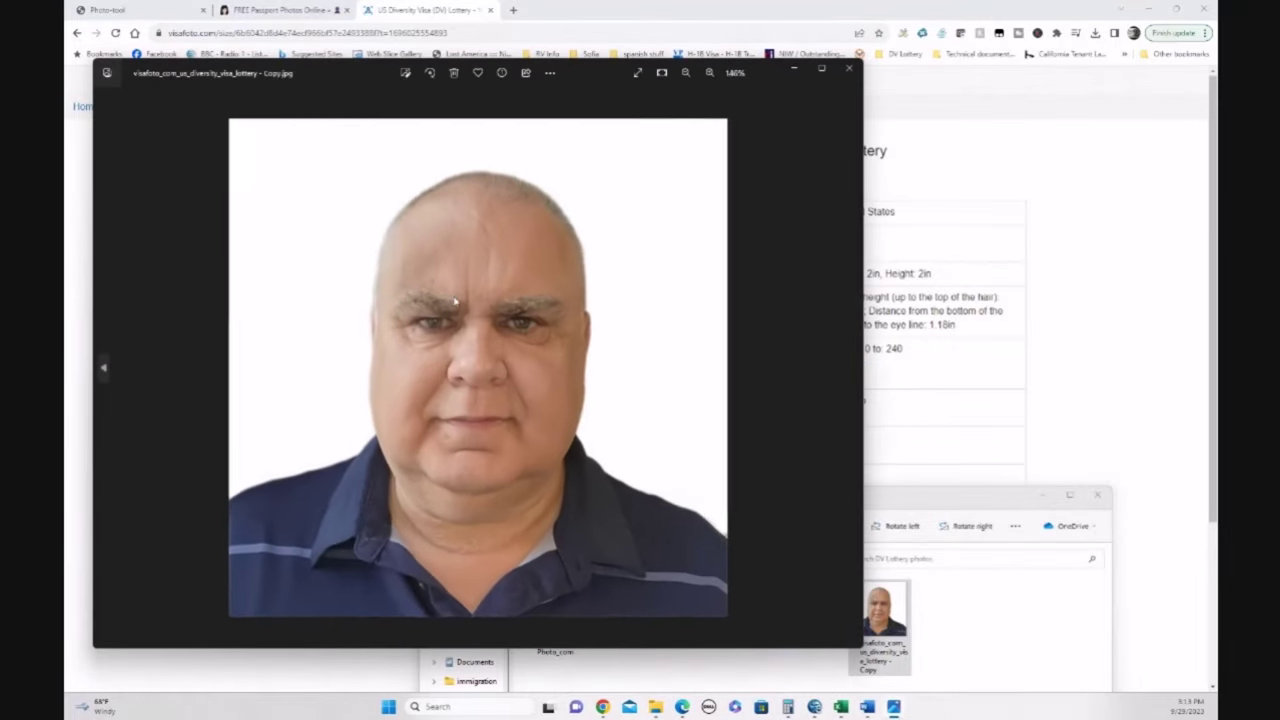
scroll(362, 170, "down", 3)
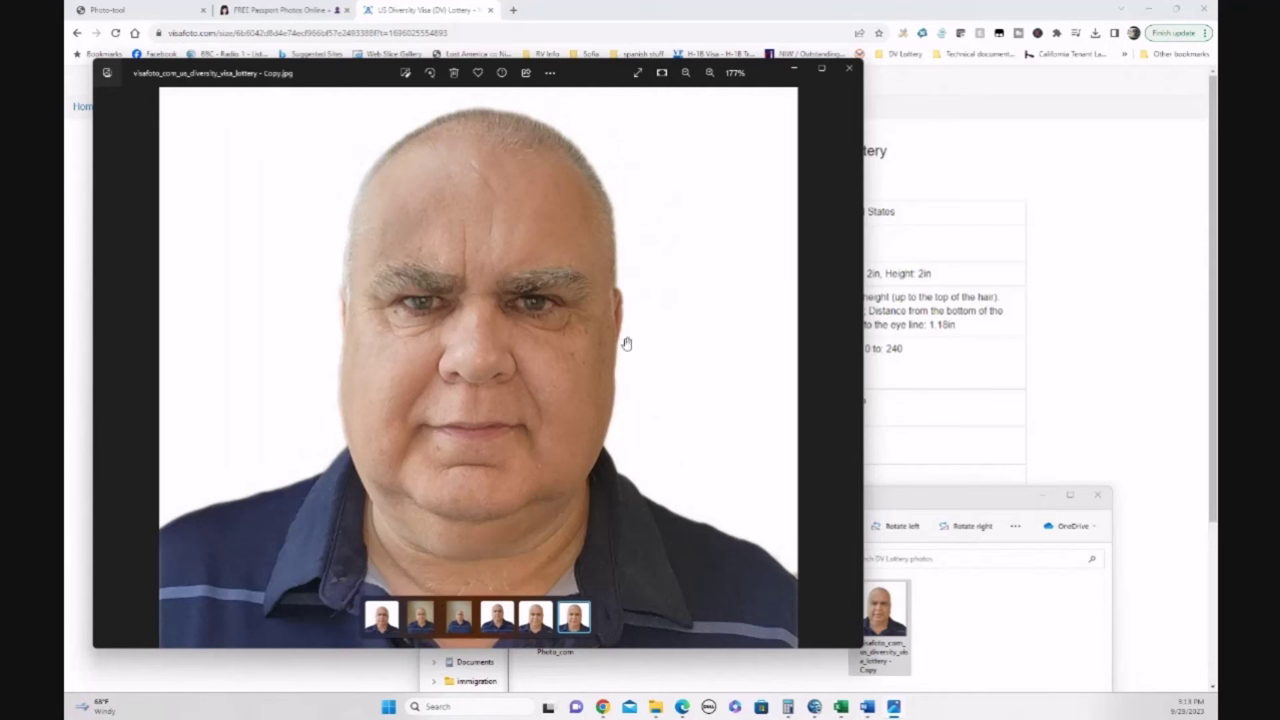
scroll(470, 412, "down", 1)
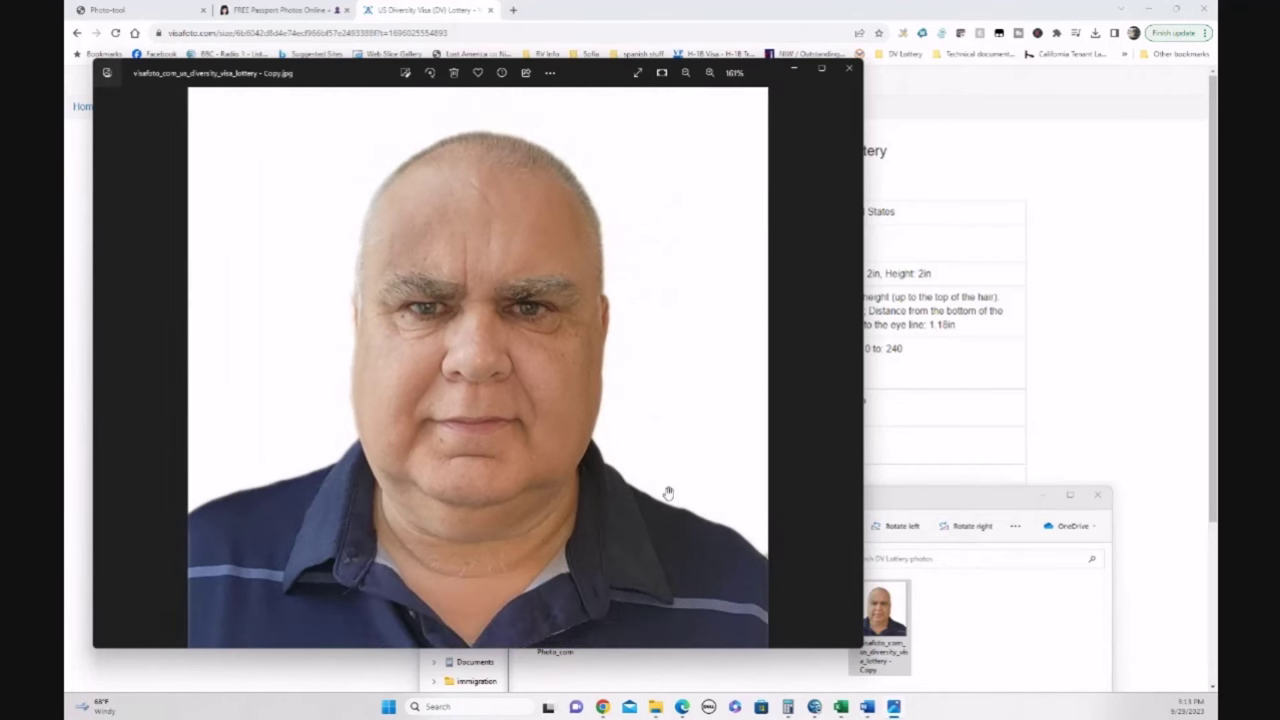
scroll(545, 443, "down", 2)
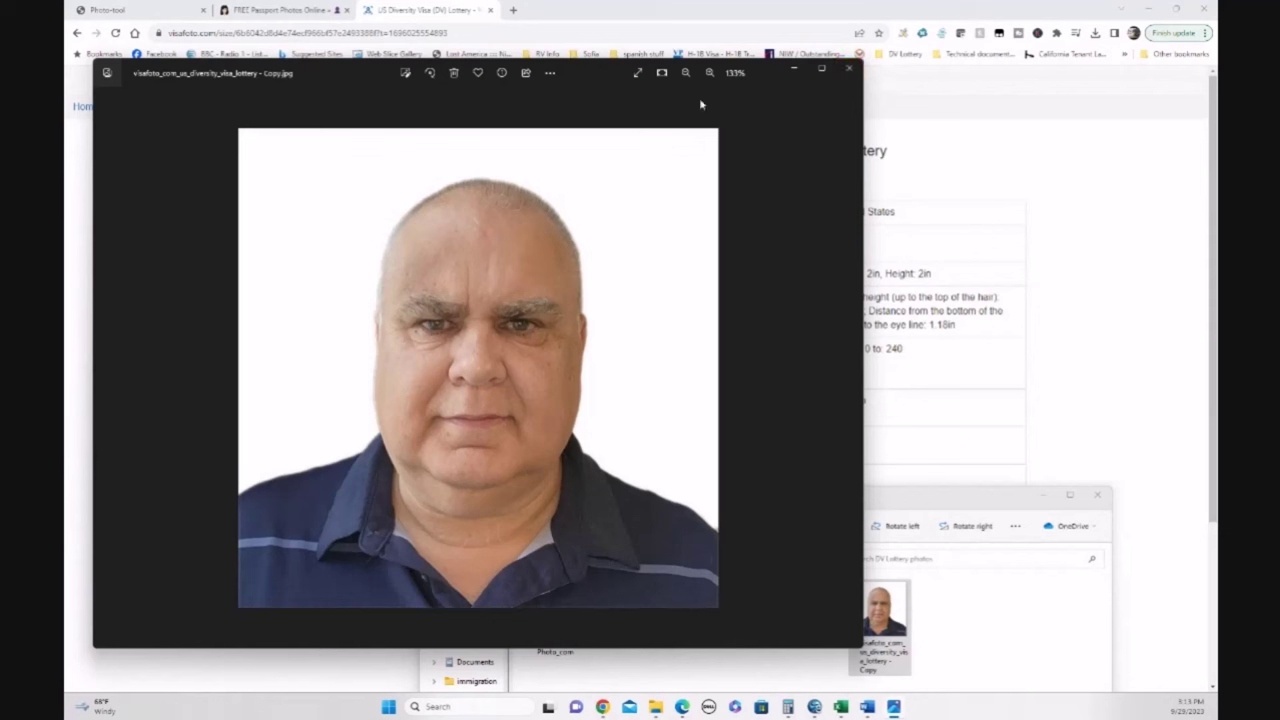
left_click(850, 69)
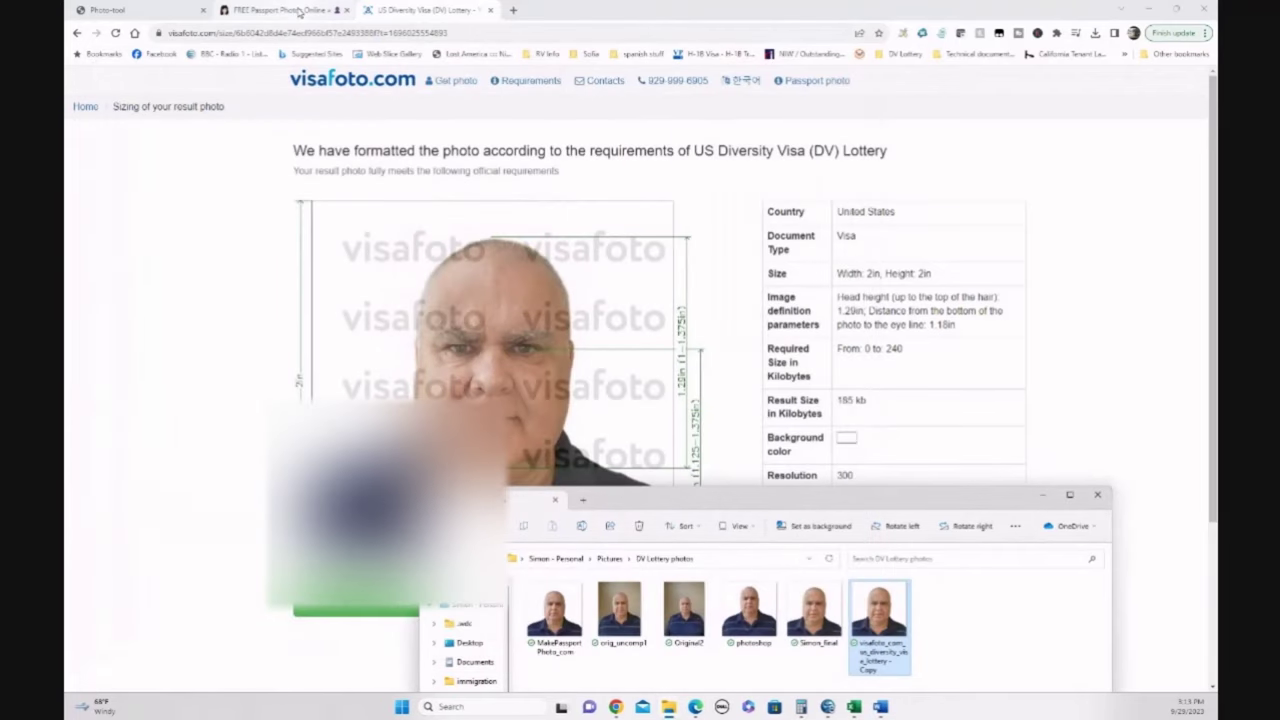
Continue to visafoto's $7 result page, then return to the MakePassportPhoto site
left_click(350, 608)
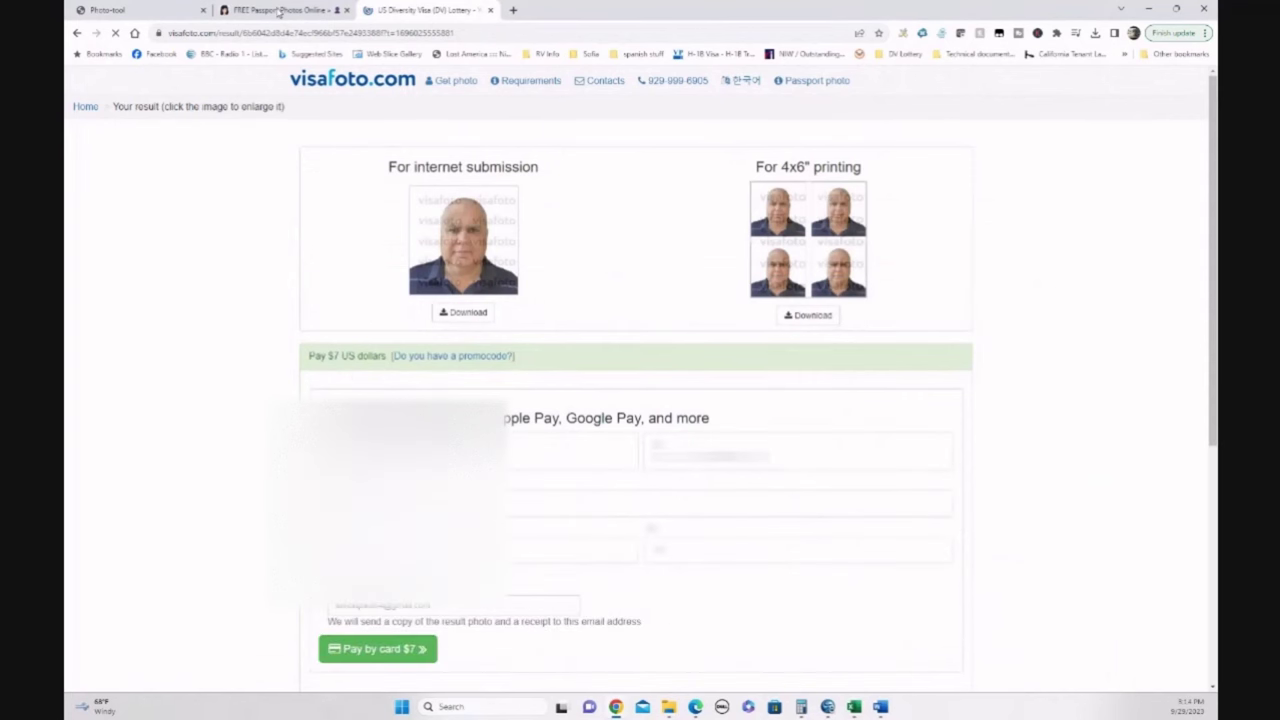
left_click(279, 10)
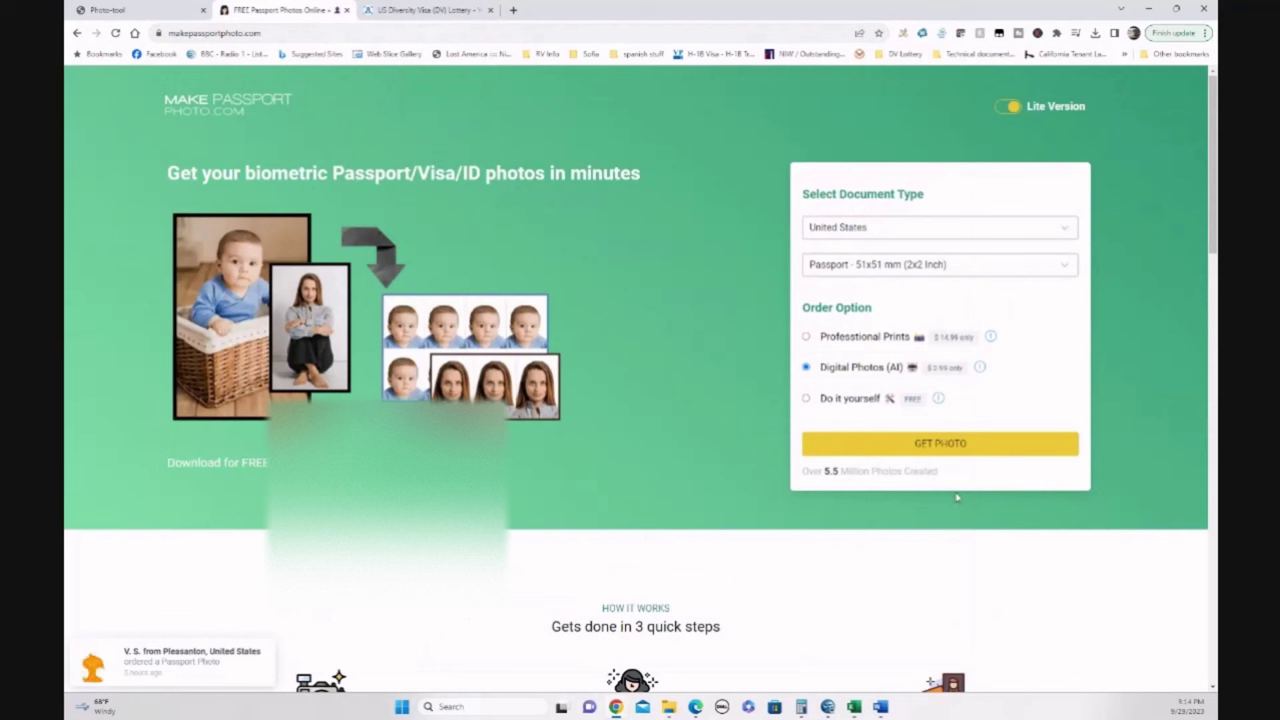
Choose the free Do it yourself option and upload orig_uncomp1
left_click(825, 398)
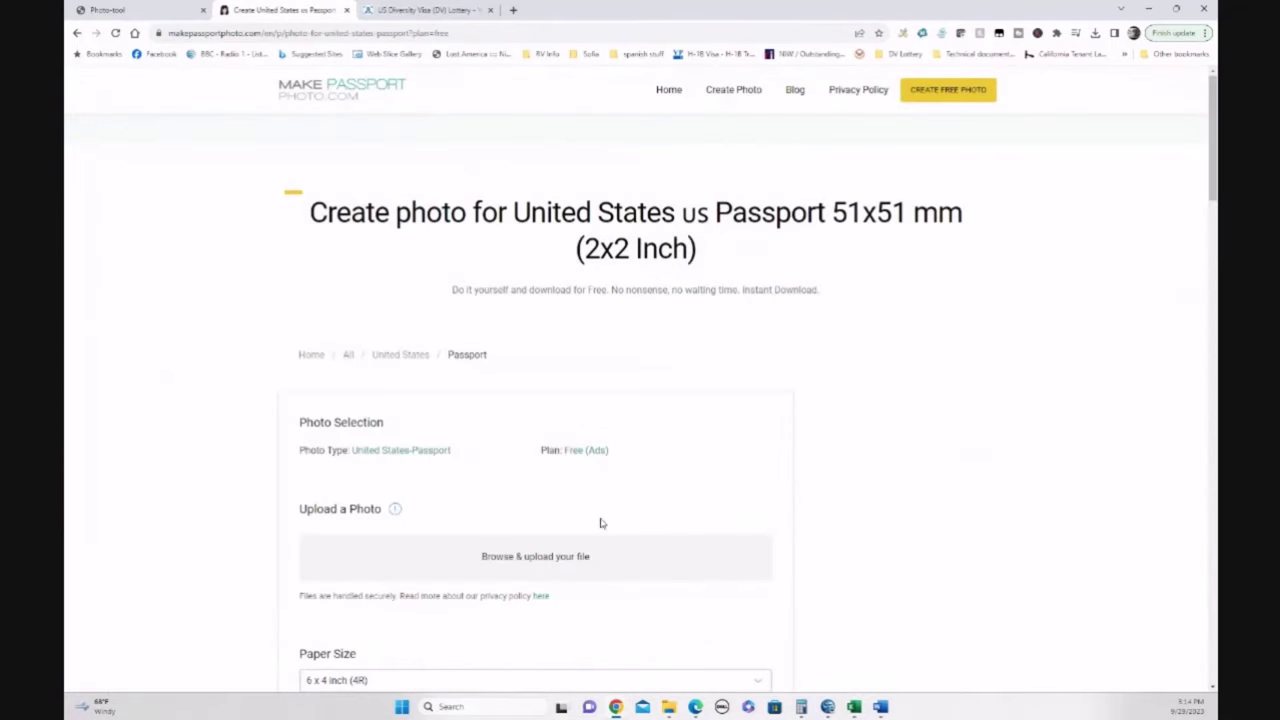
scroll(470, 471, "down", 1)
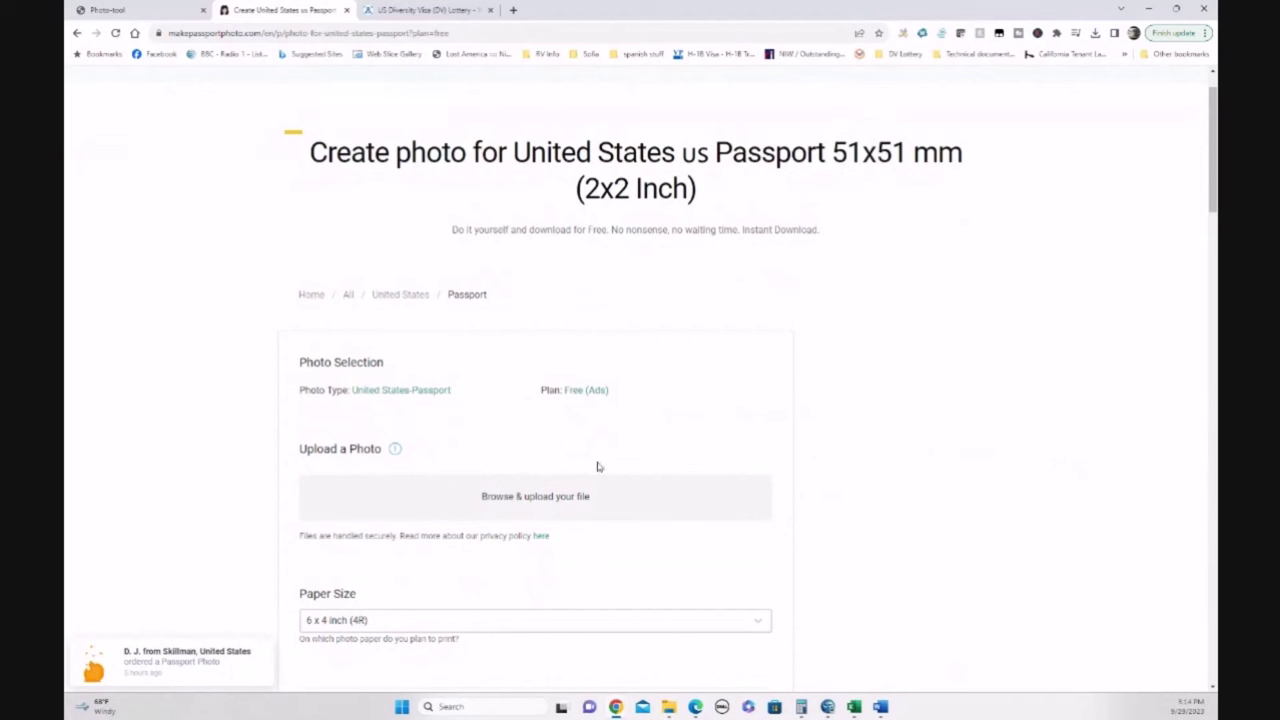
left_click(540, 497)
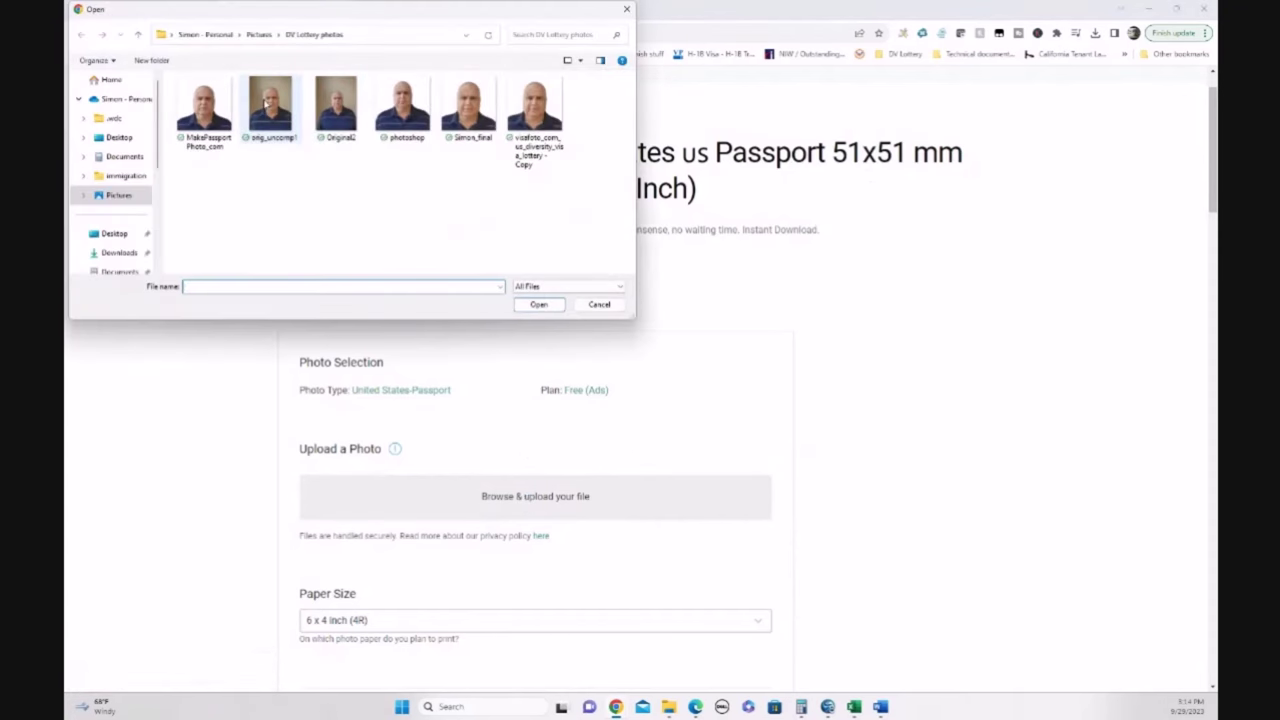
double_click(265, 104)
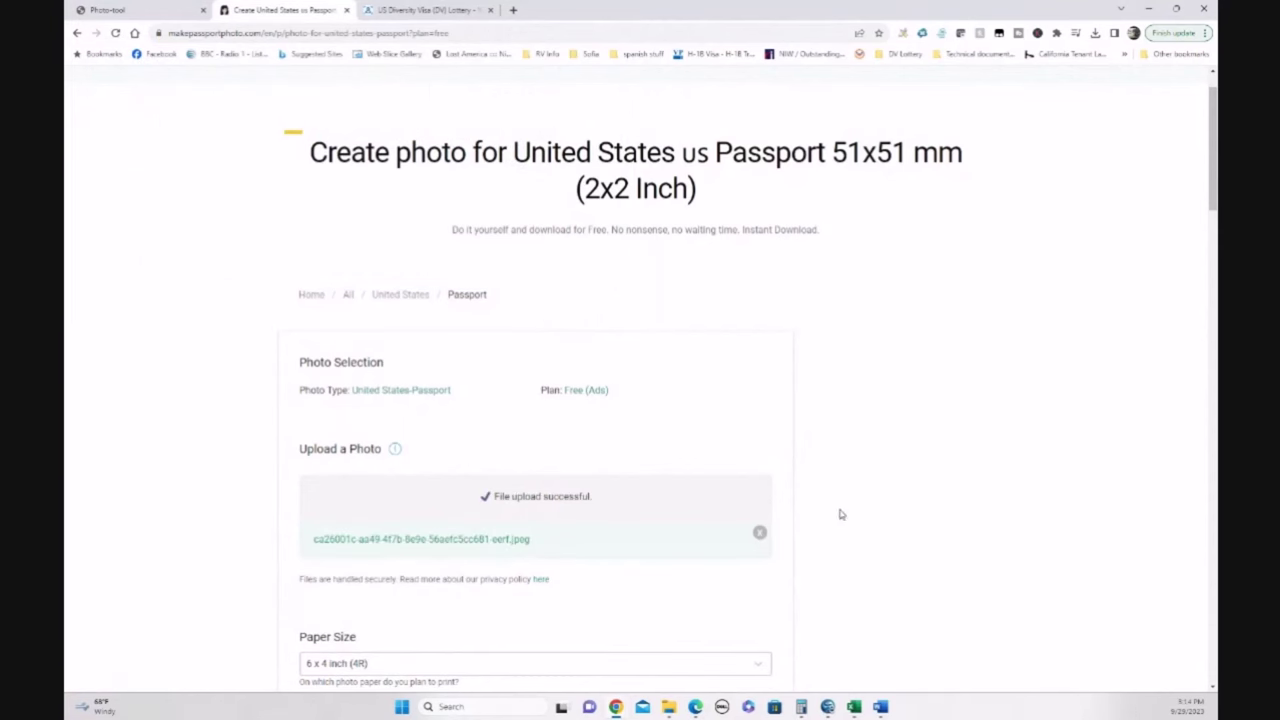
Set paper size to Individual/single photo and maximum file size to 220 KB, then continue
scroll(810, 520, "down", 3)
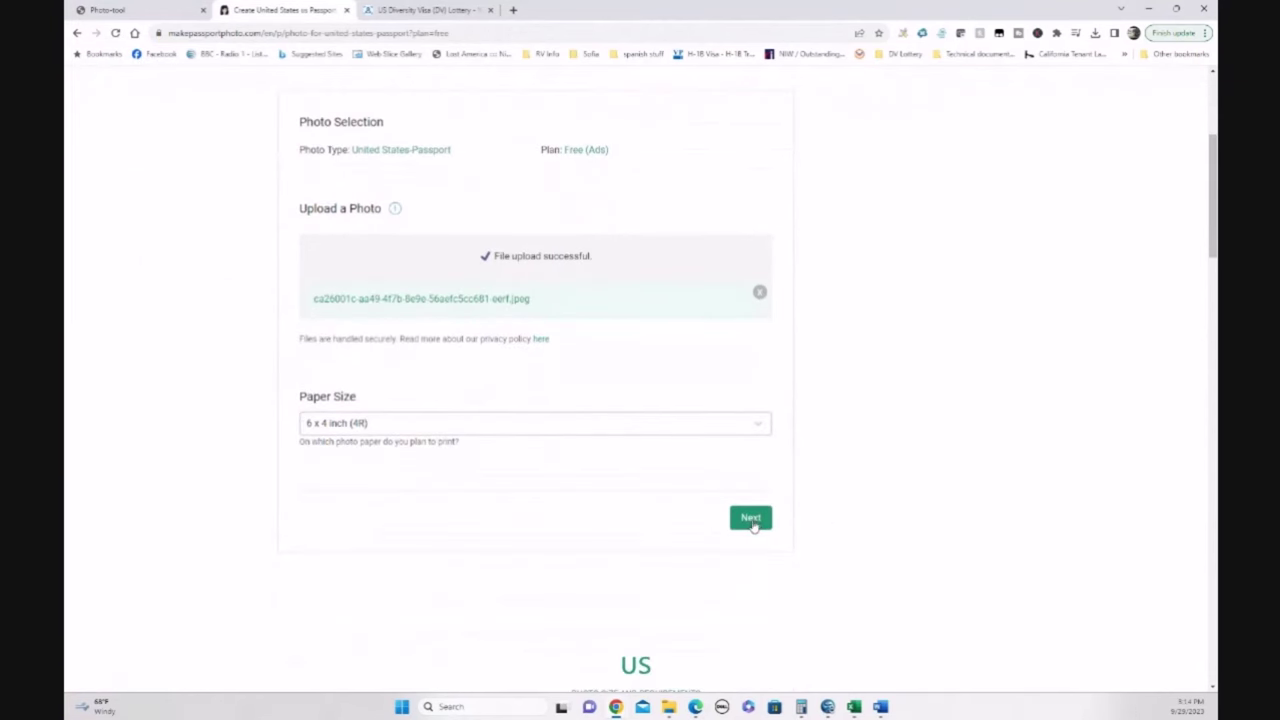
left_click(762, 428)
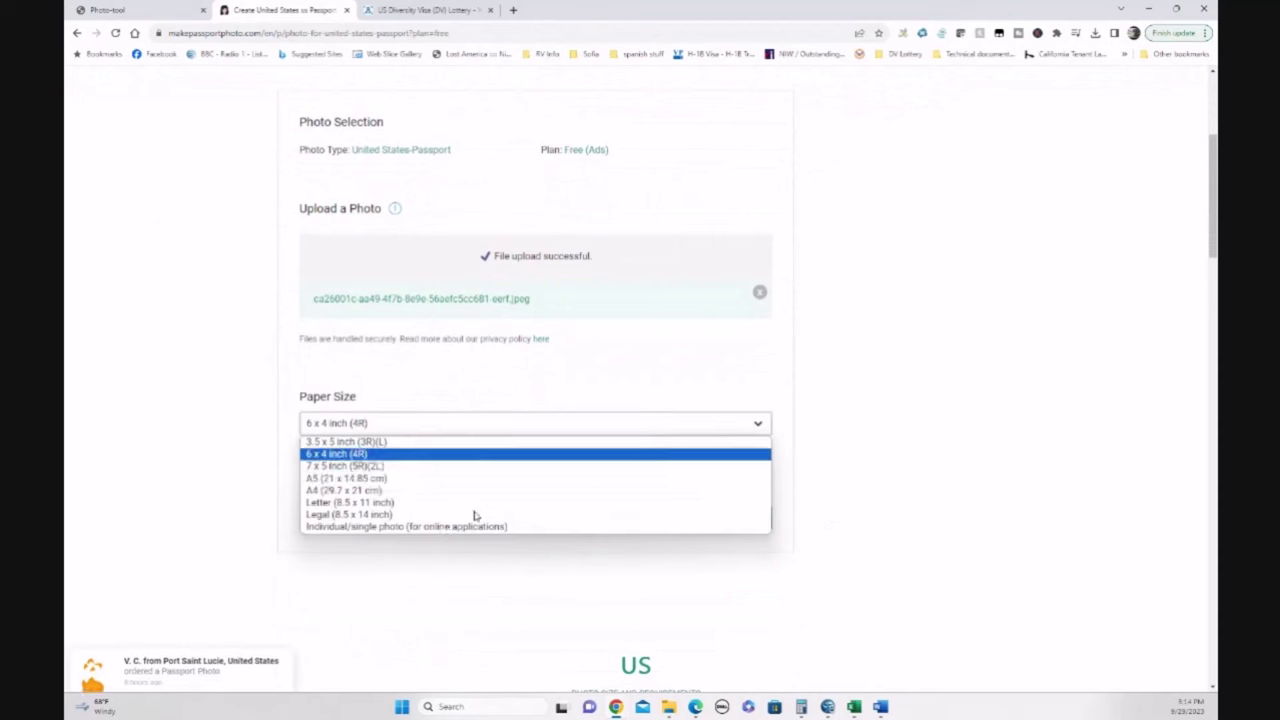
left_click(420, 527)
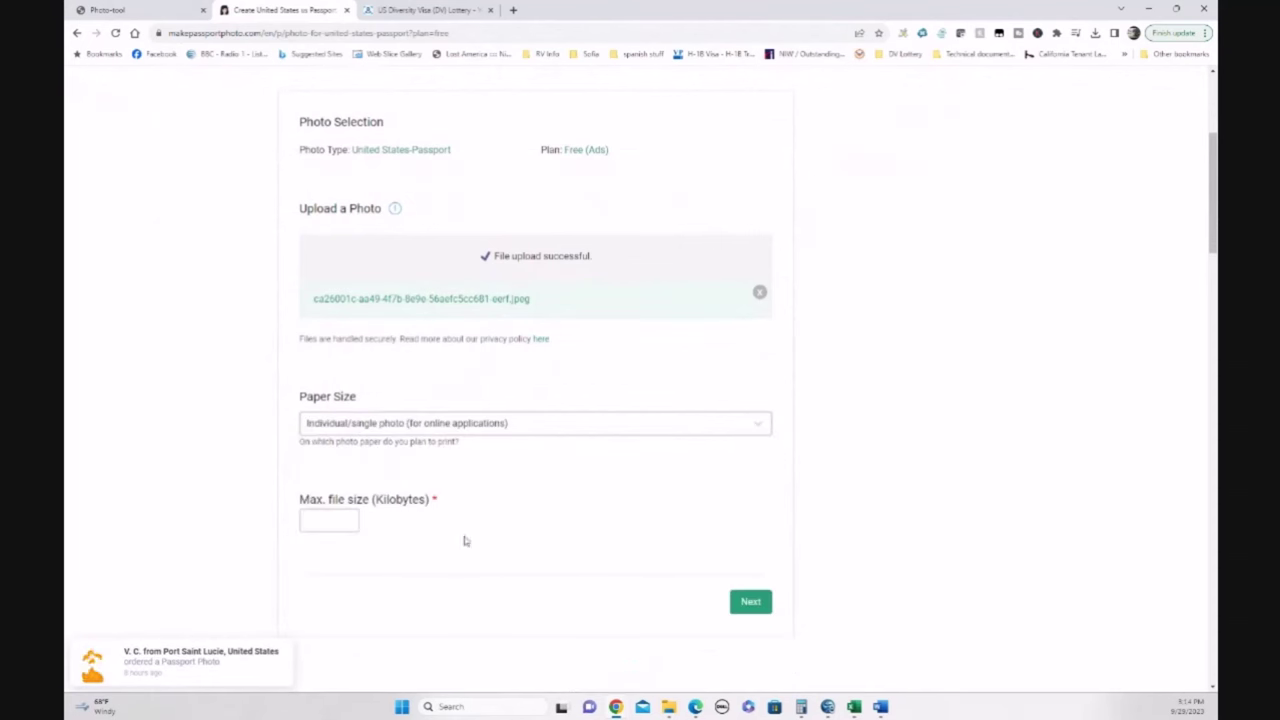
left_click(332, 518)
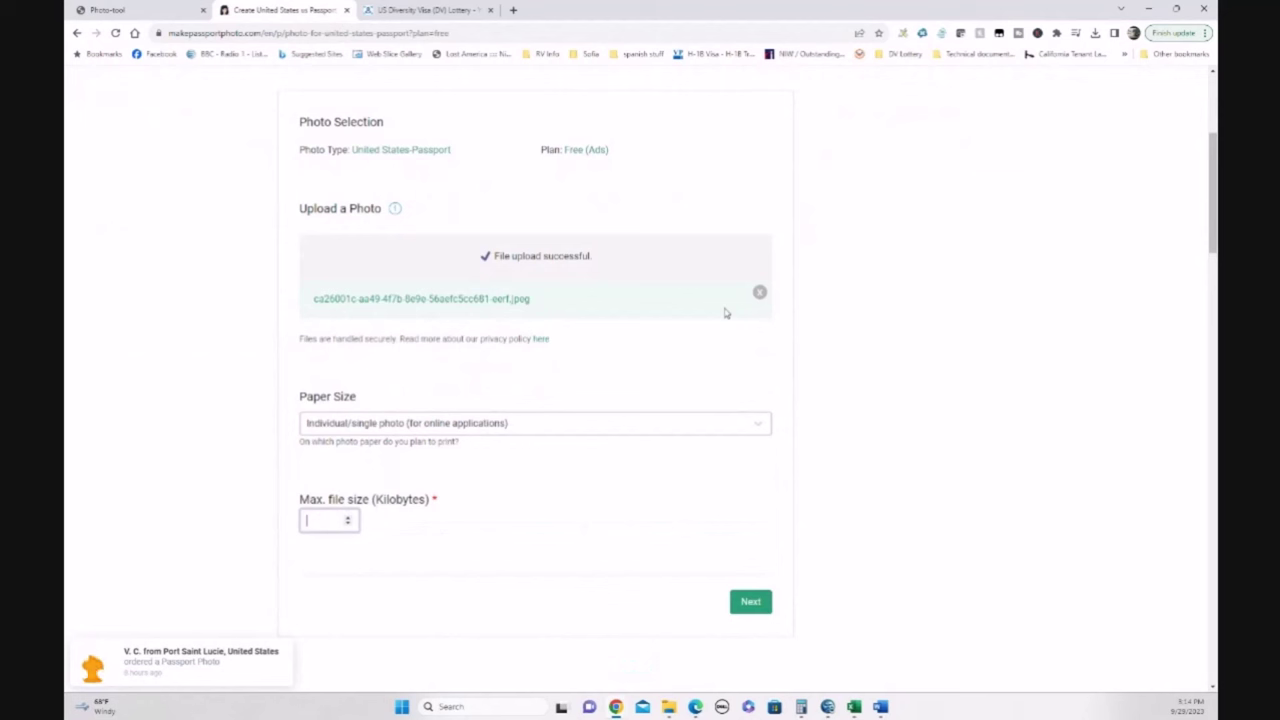
type("220")
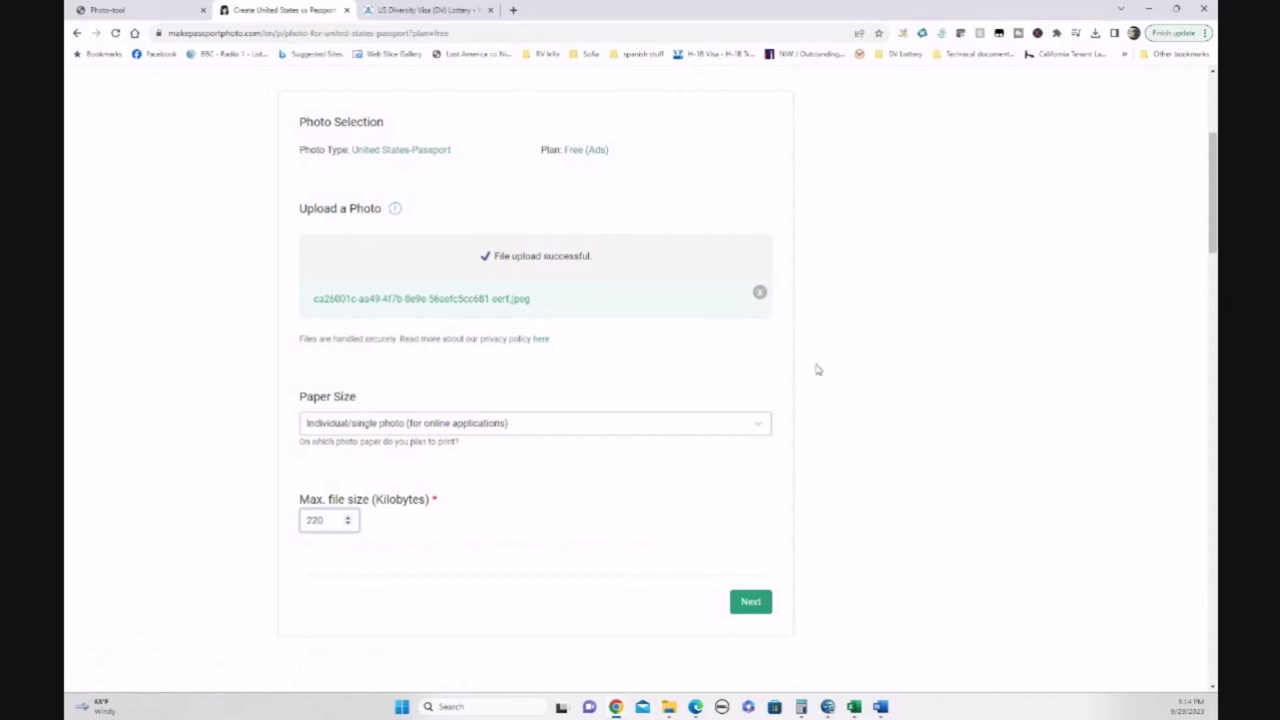
left_click(751, 604)
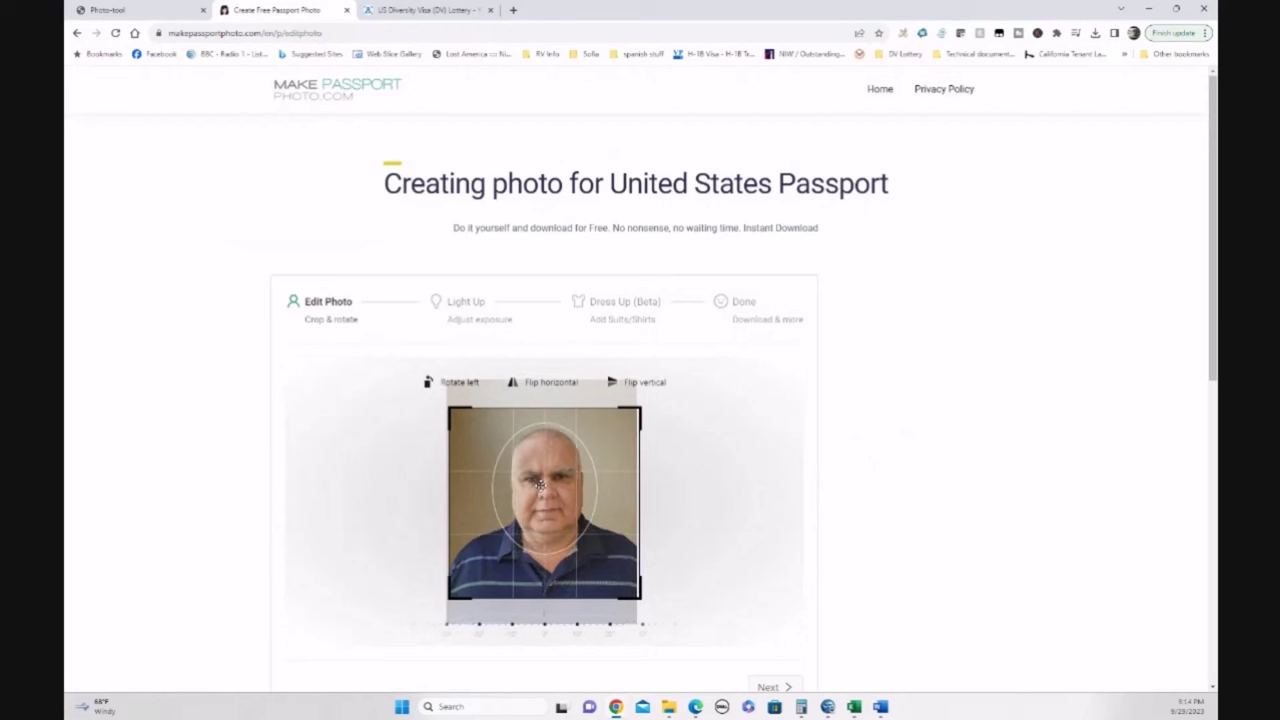
Drag the photo so the face sits inside the oval guide and accept the crop
left_click_drag(547, 485, 556, 483)
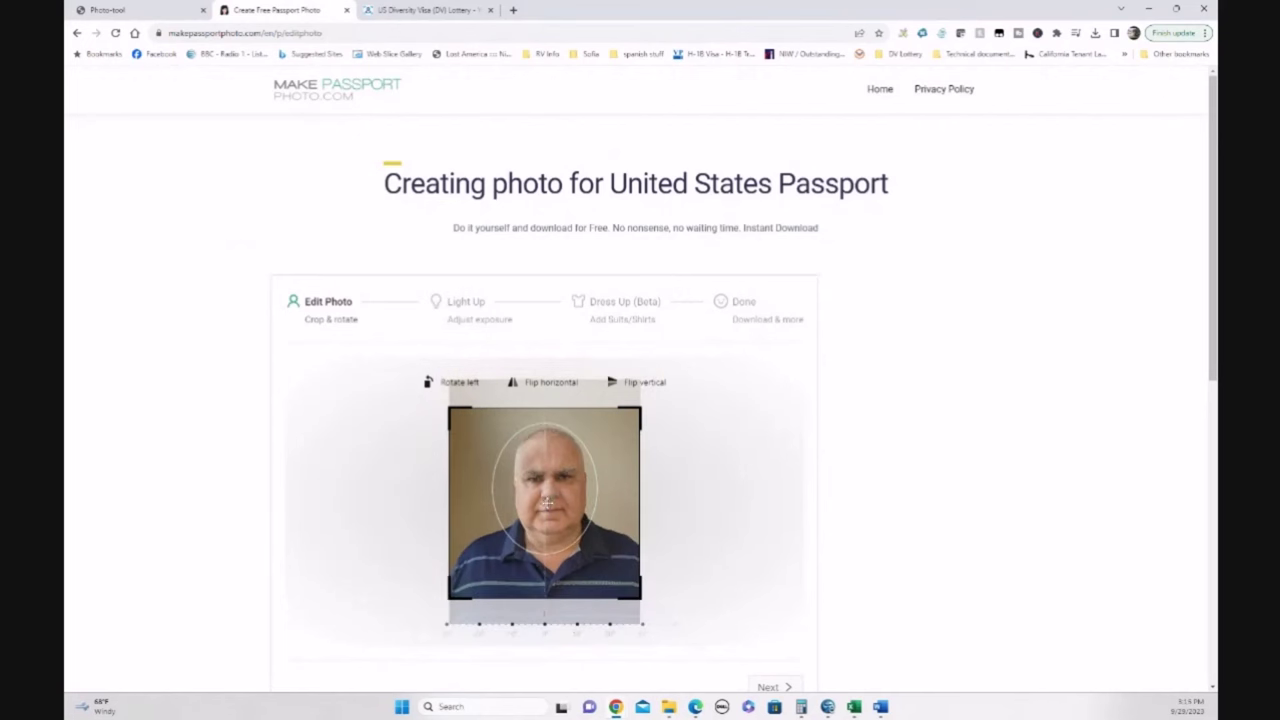
left_click_drag(548, 503, 585, 468)
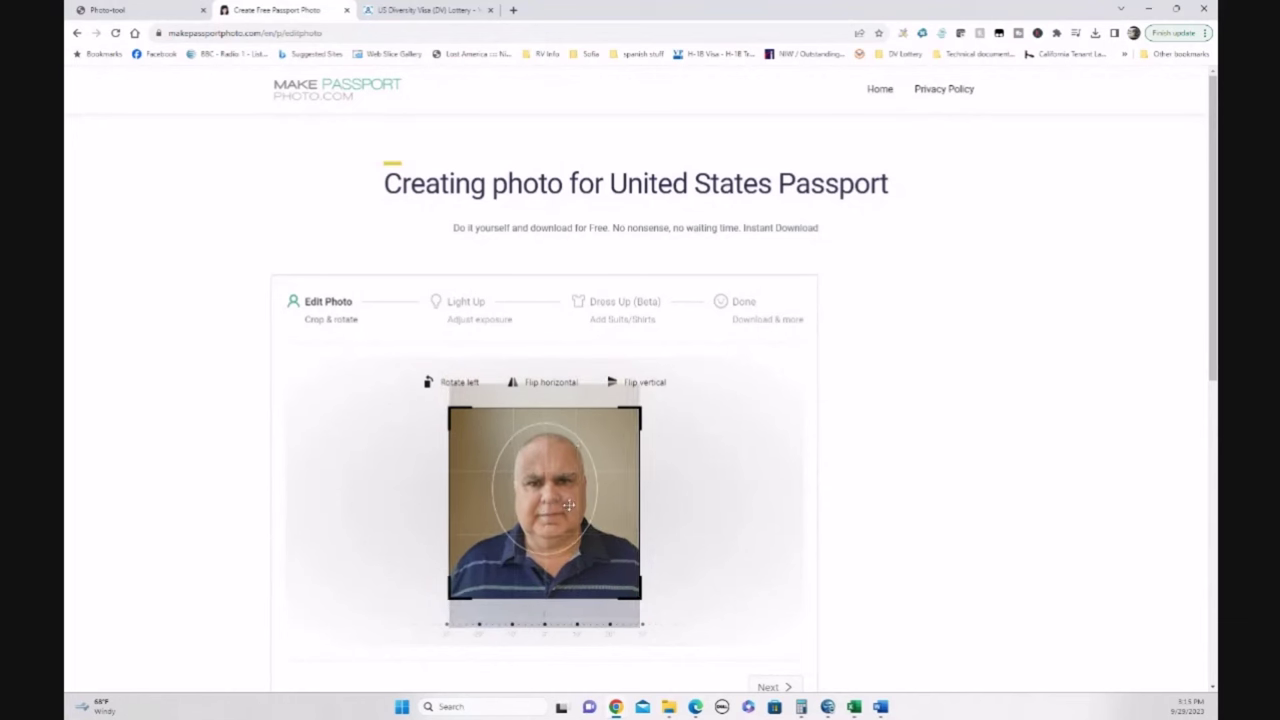
scroll(568, 505, "down", 2)
scroll(610, 550, "up", 2)
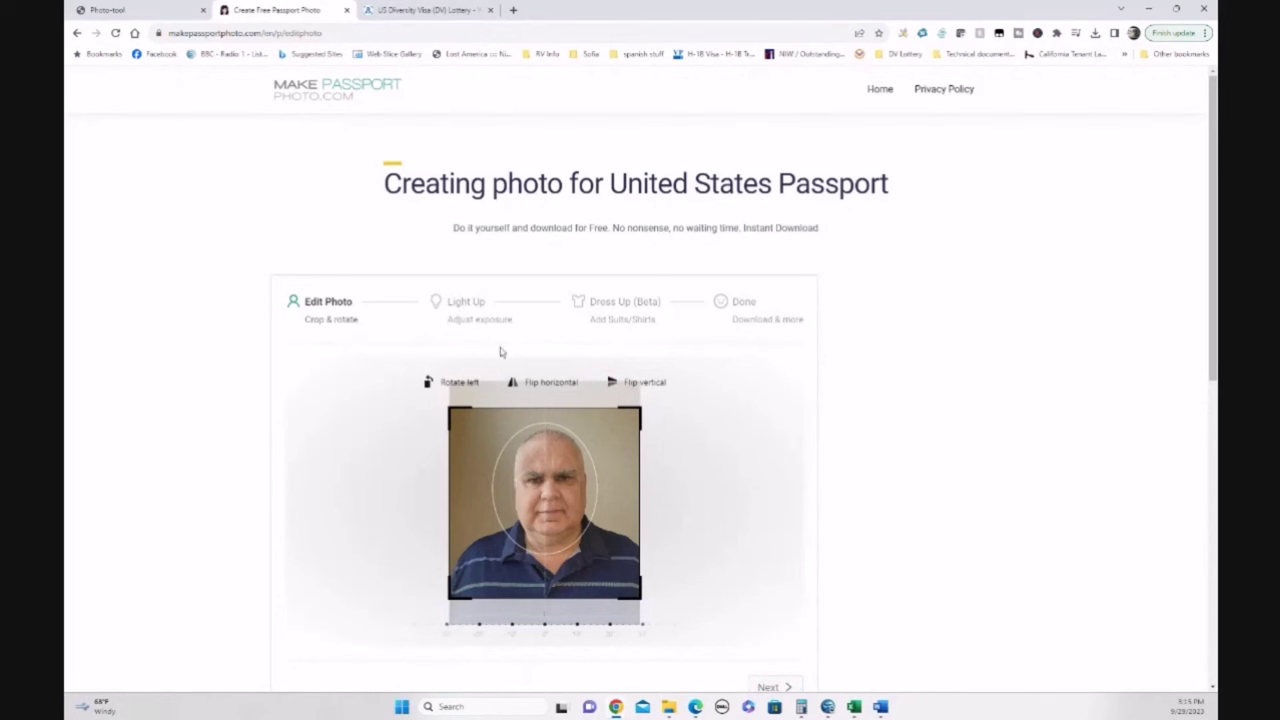
left_click(772, 687)
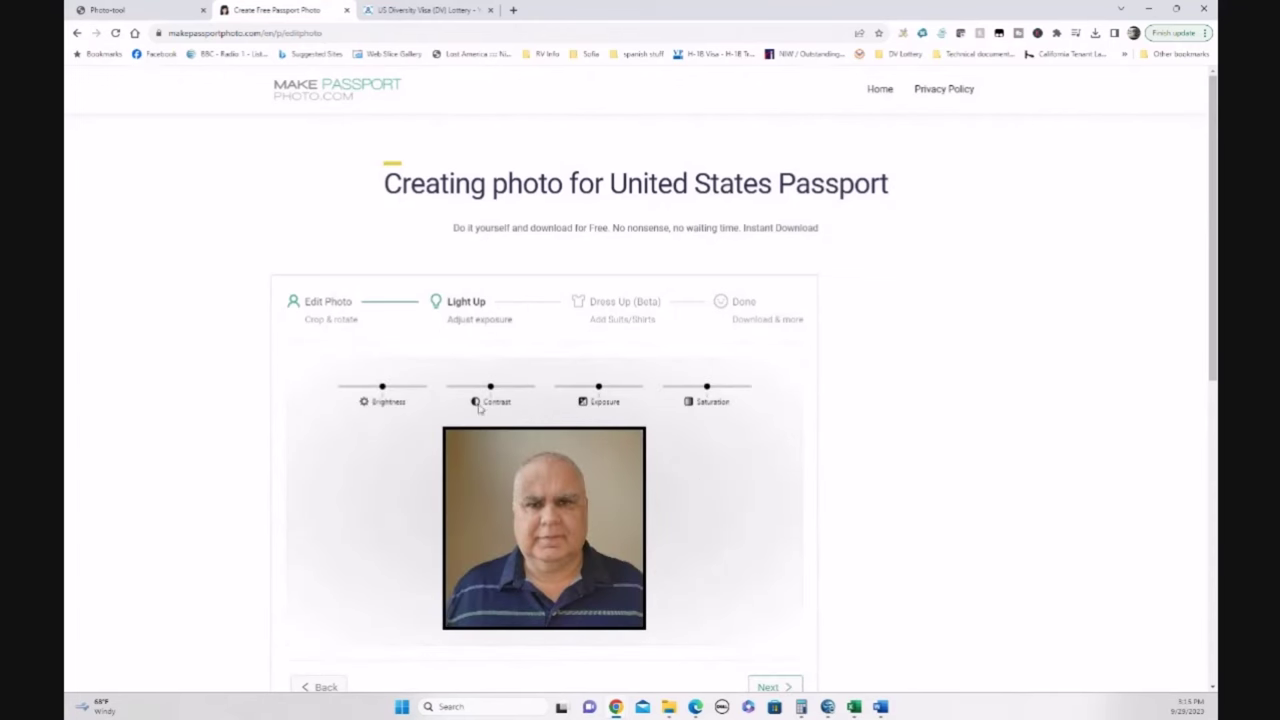
Pass through Light Up and Dress Up unchanged to reach the 'Your photo is ready' page
left_click(779, 685)
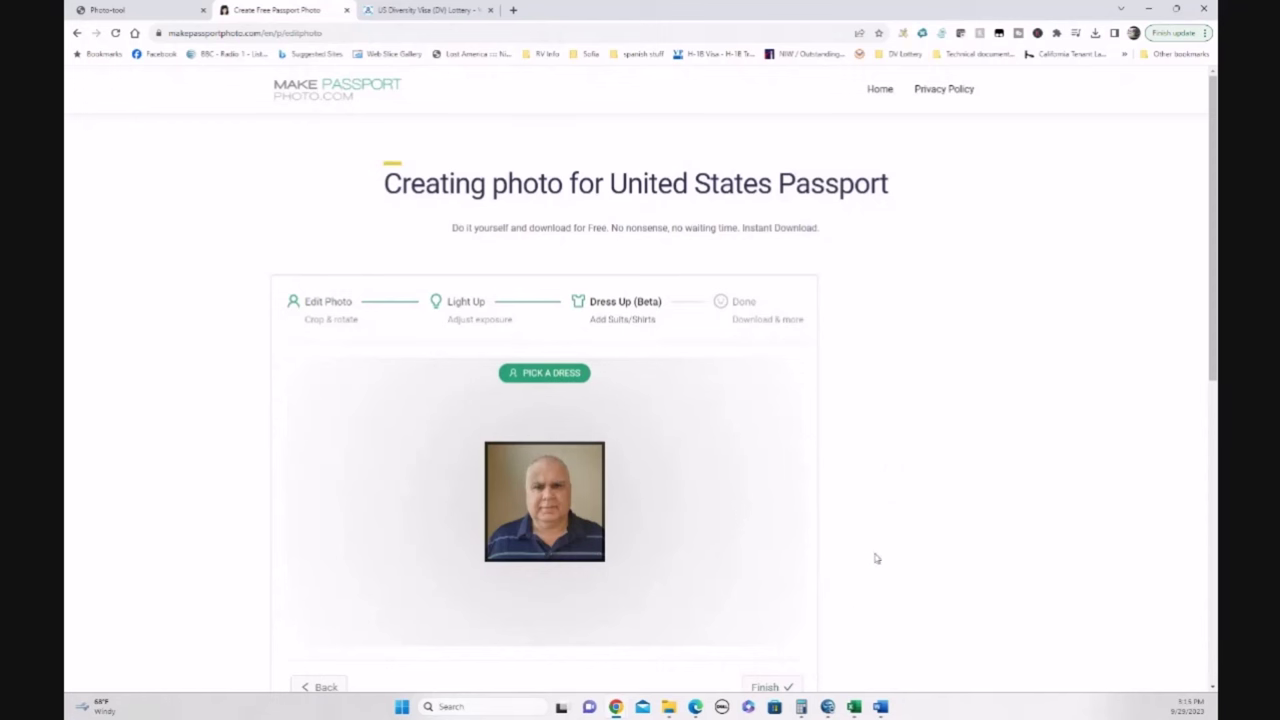
scroll(860, 565, "down", 2)
left_click(777, 569)
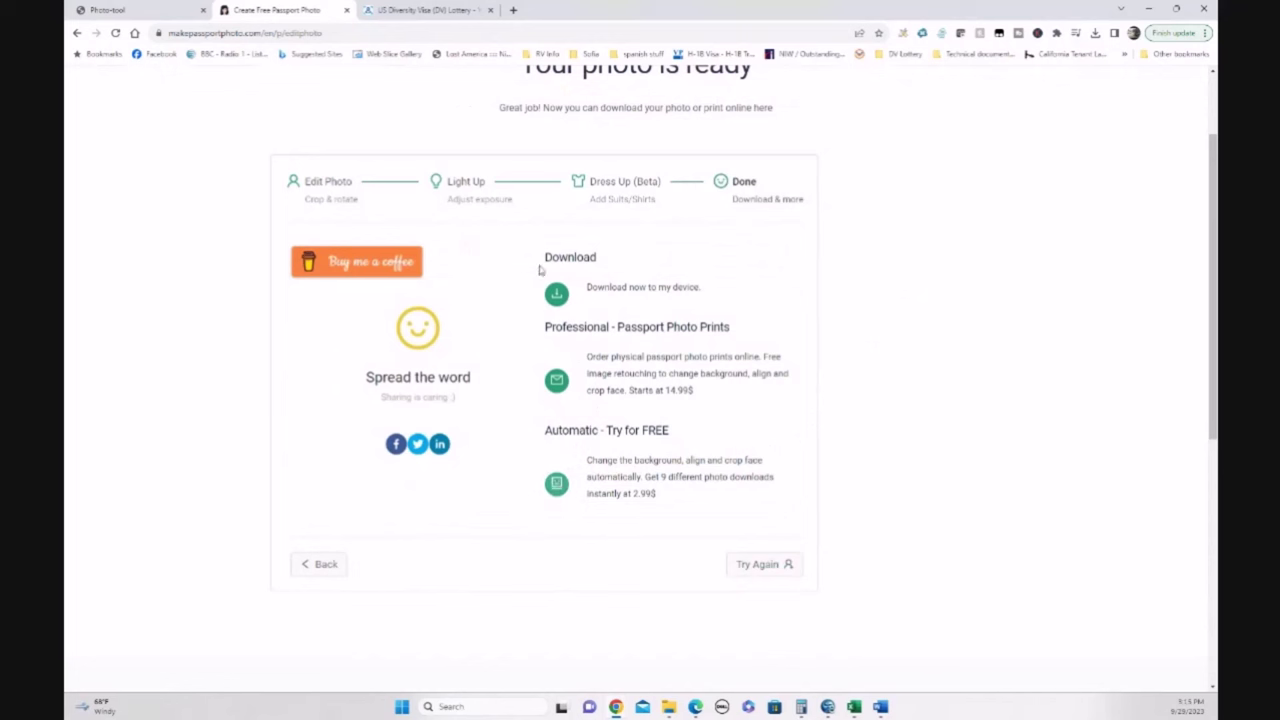
Try the free Automatic AI option, dismiss its 'zoomed in too much' error, and bring up the DV Lottery folder
left_click(556, 484)
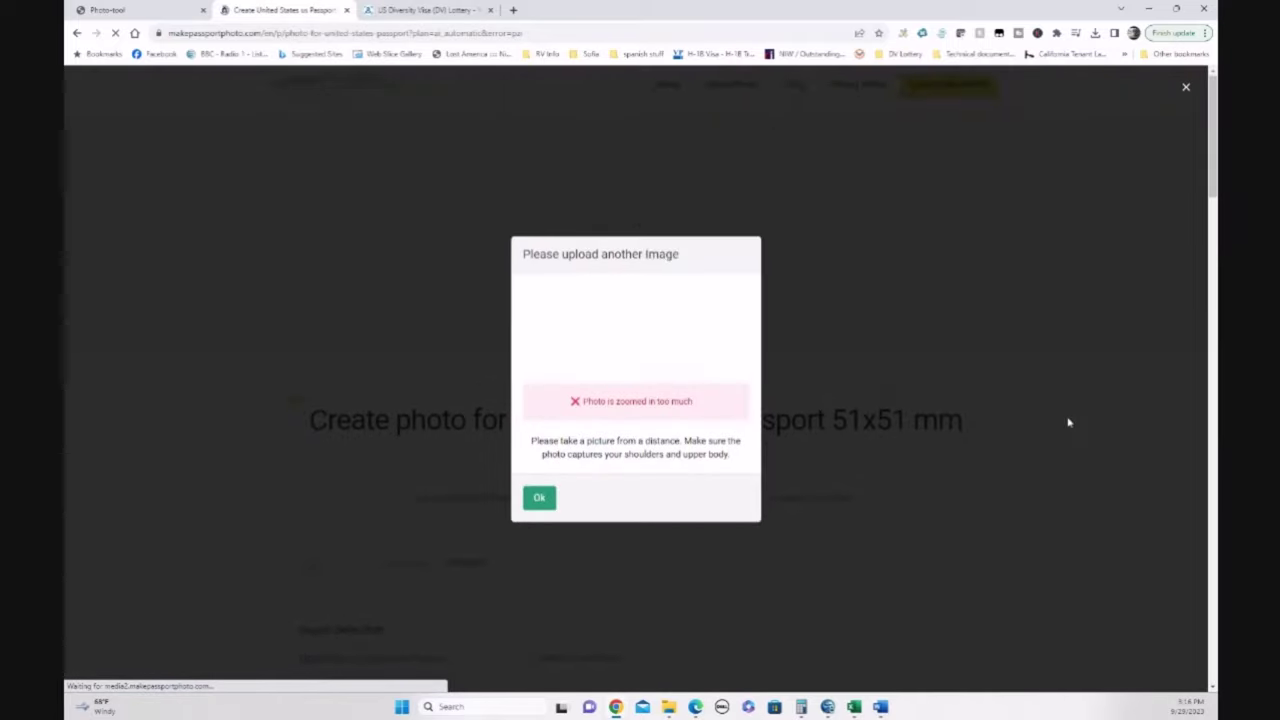
left_click(554, 497)
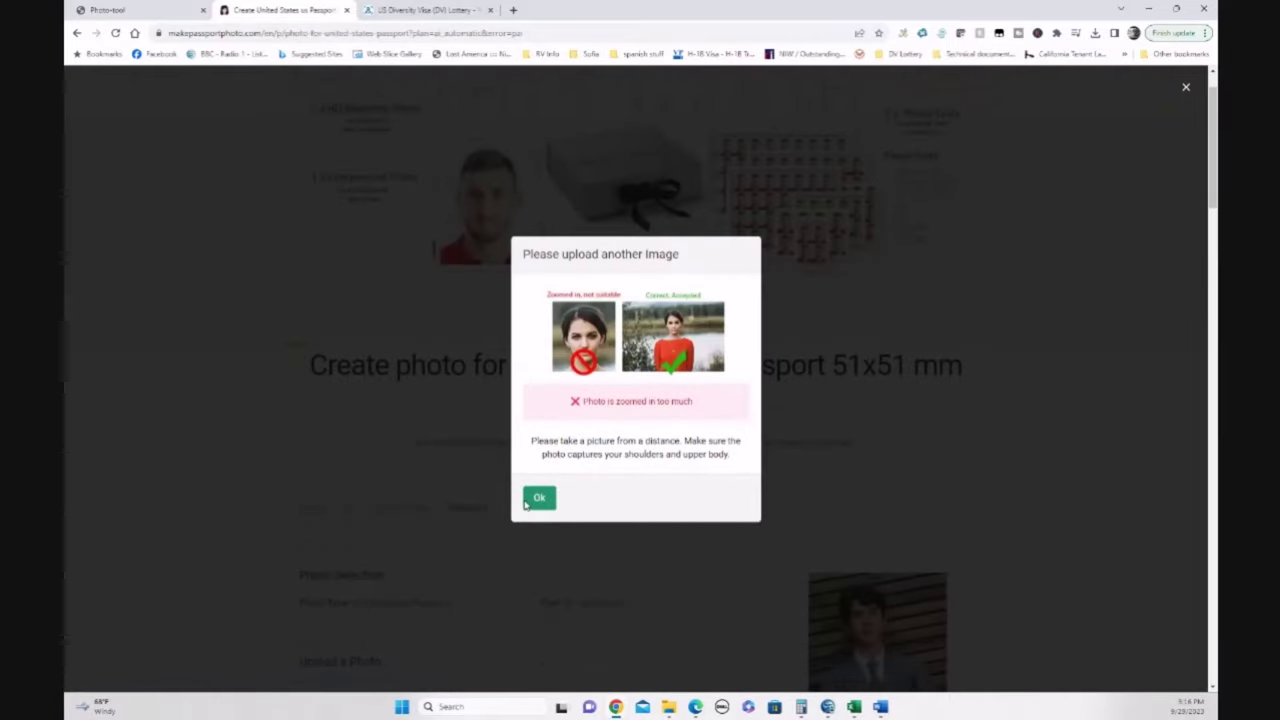
scroll(971, 429, "down", 4)
scroll(908, 433, "up", 1)
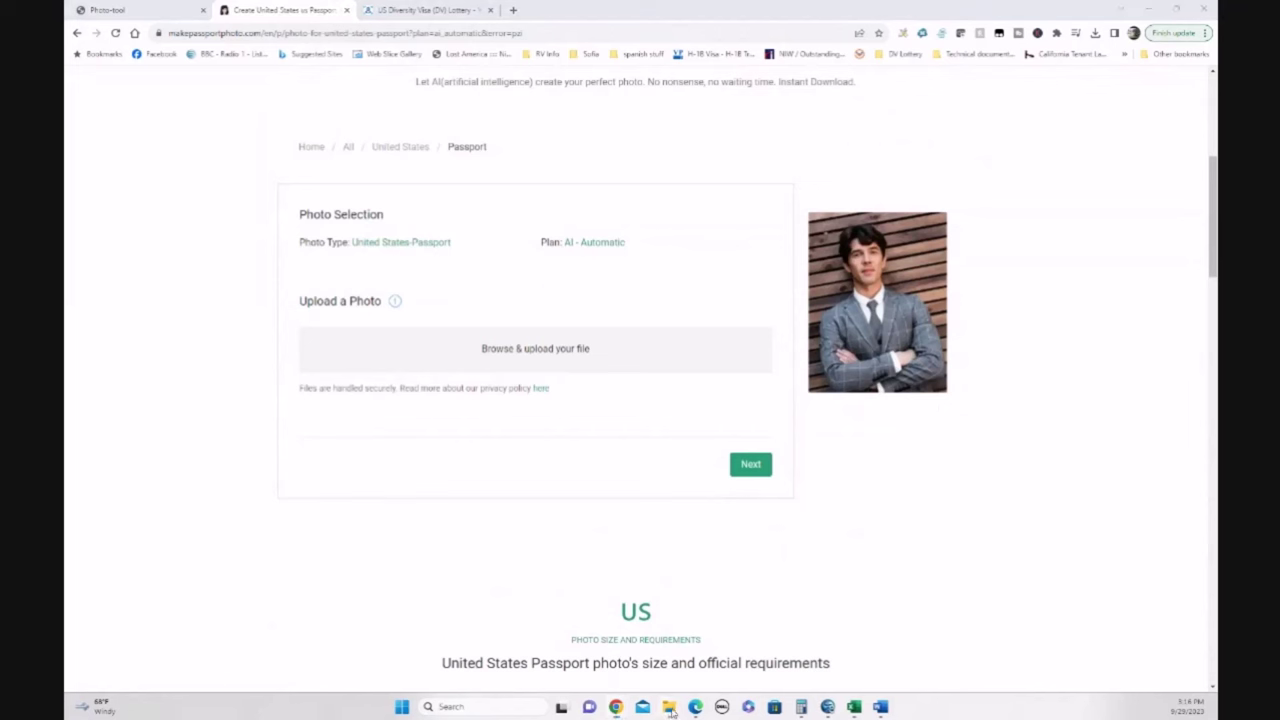
mouse_move(672, 708)
left_click(820, 651)
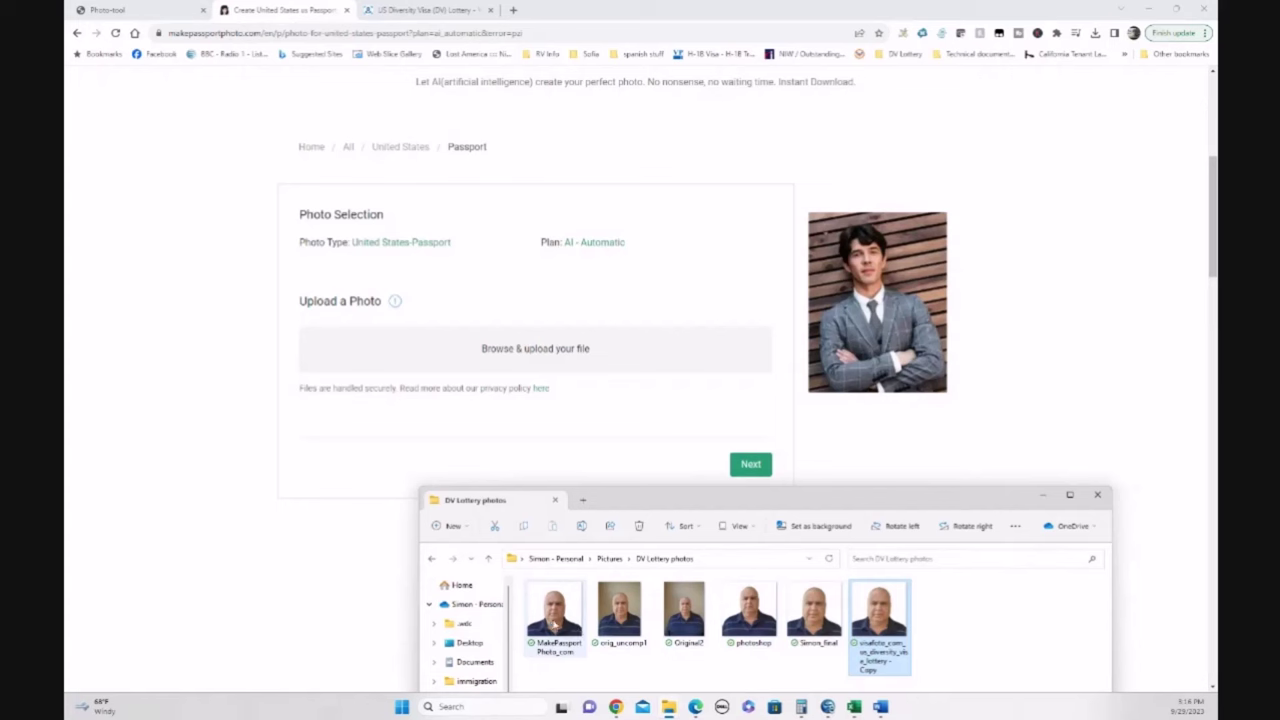
Inspect the MakePassportPhoto_com.jpg result, zooming in and out on the portrait
left_click(765, 366)
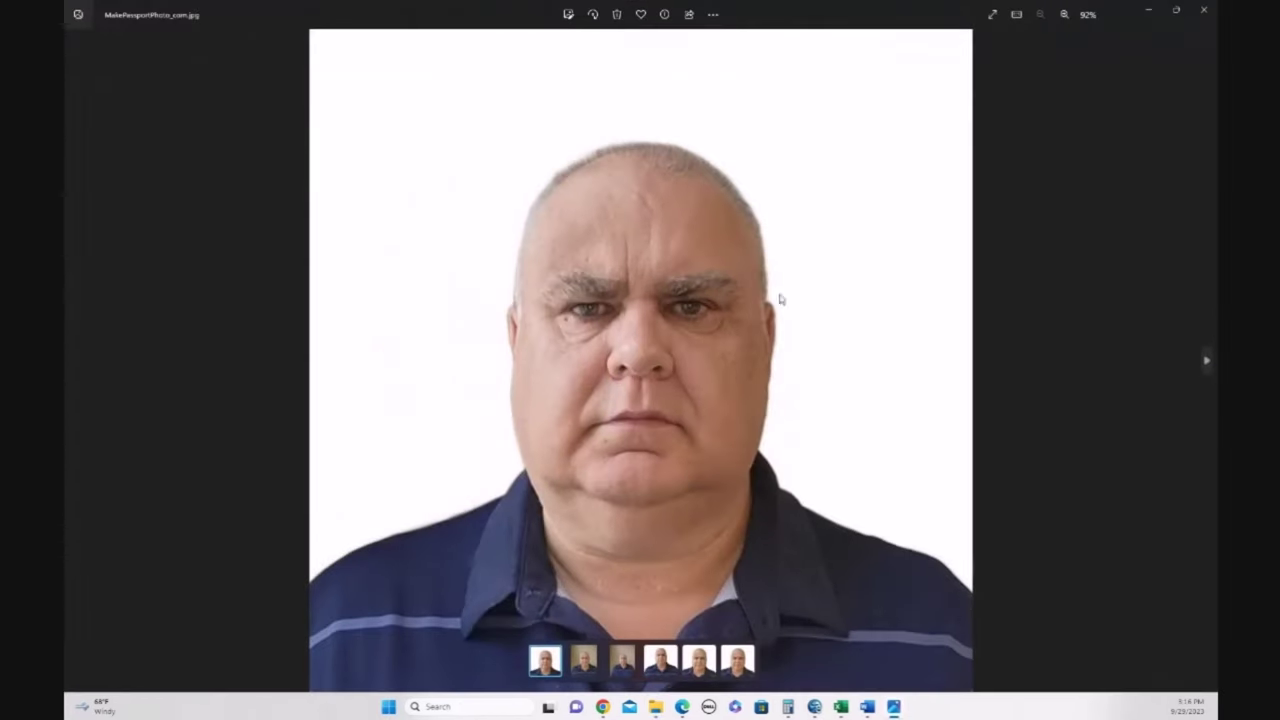
scroll(587, 257, "up", 2)
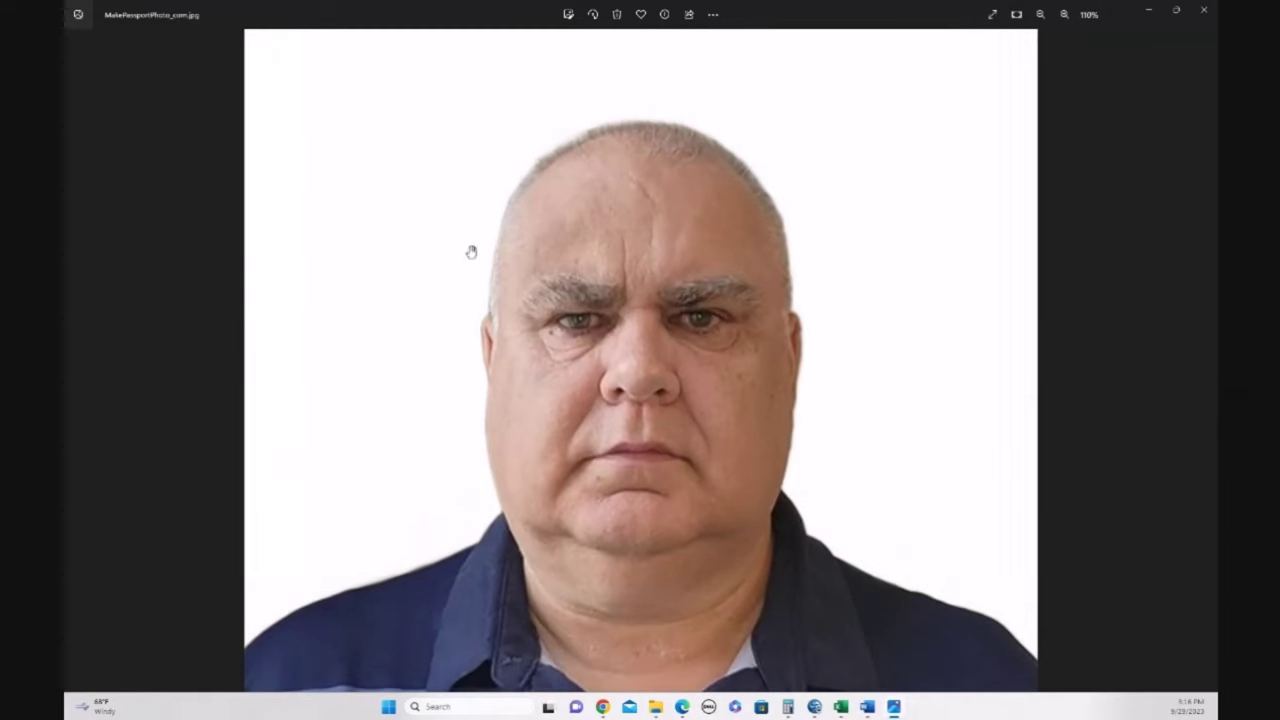
scroll(790, 382, "down", 2)
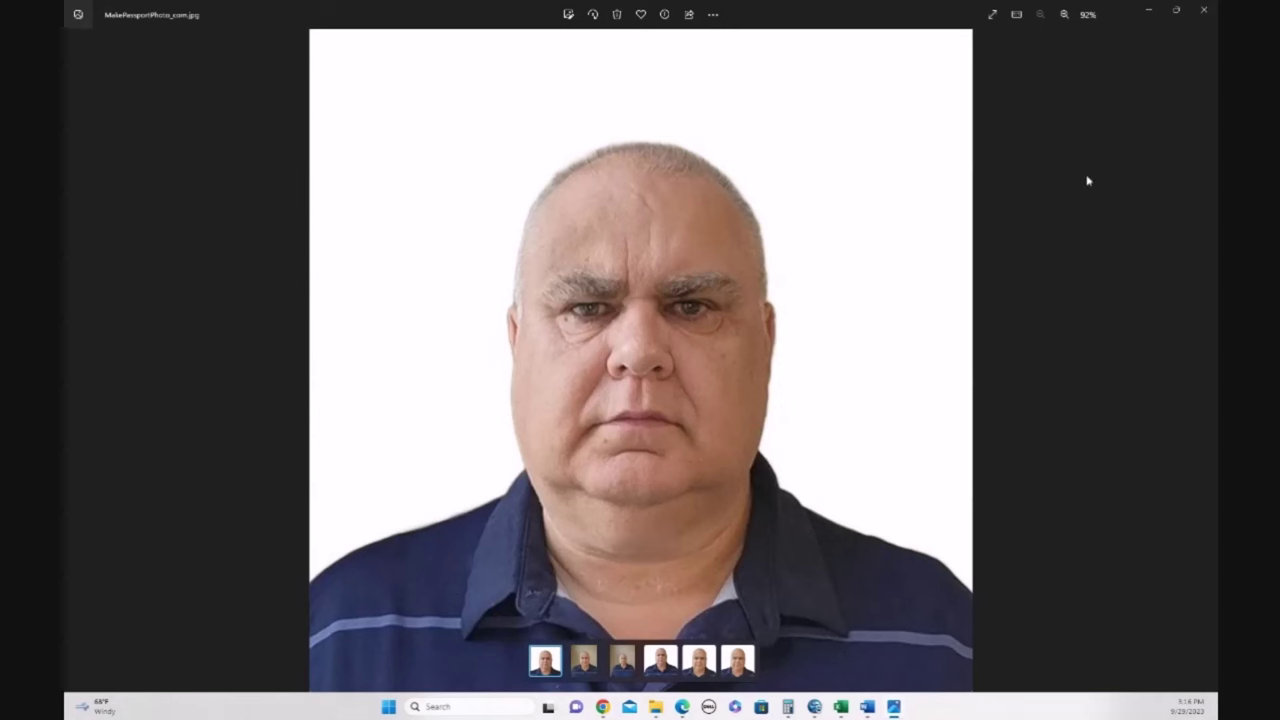
Close the photo viewer and view the photo tool's resolution and quality example photos
left_click(1200, 14)
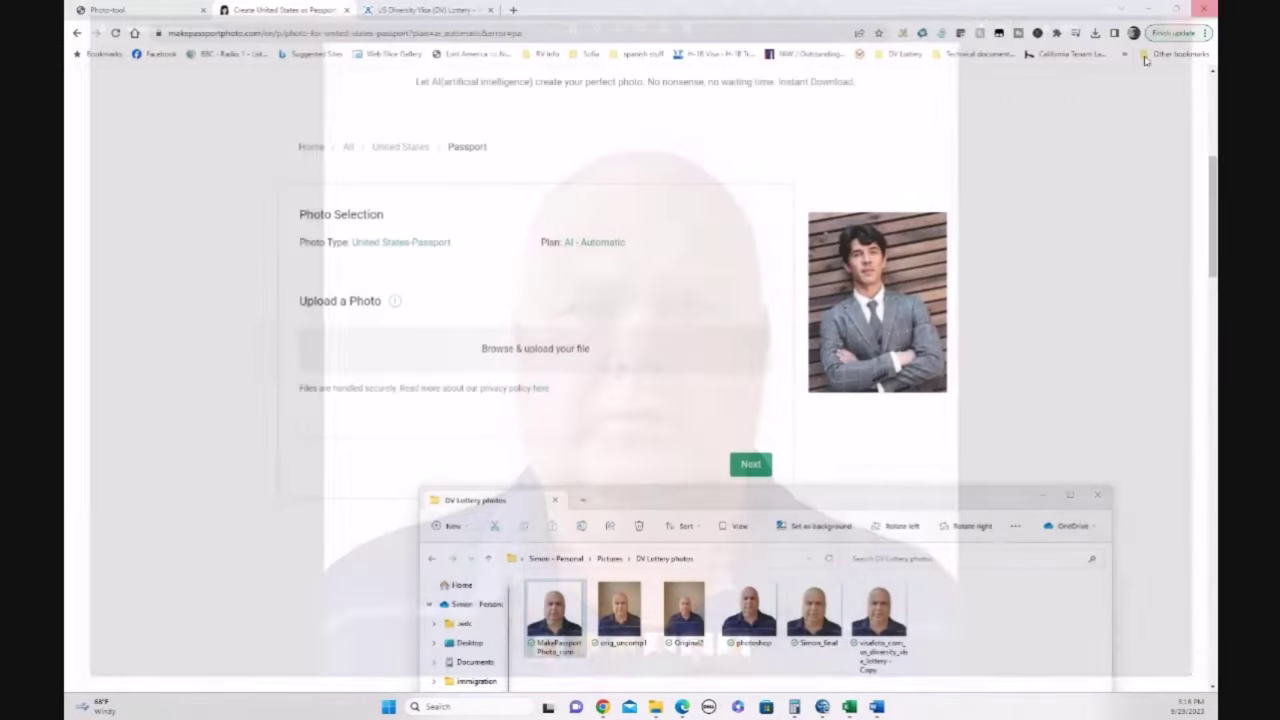
left_click(140, 11)
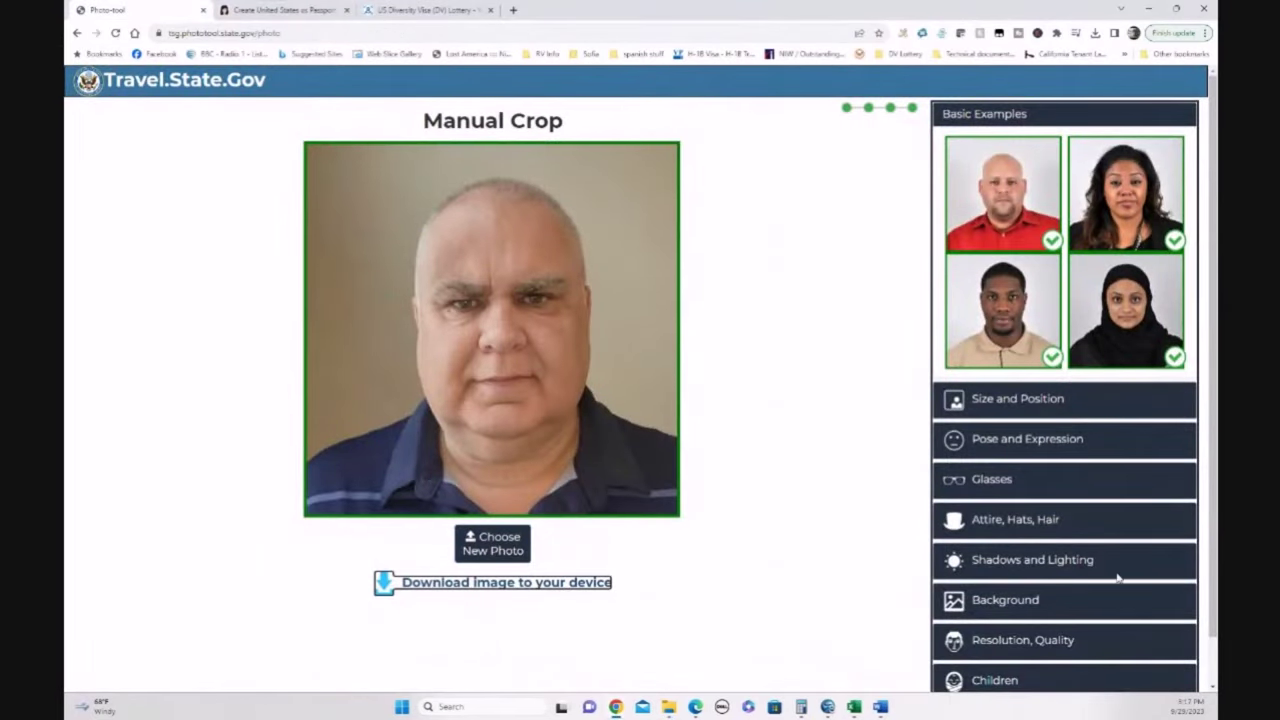
scroll(1117, 554, "down", 1)
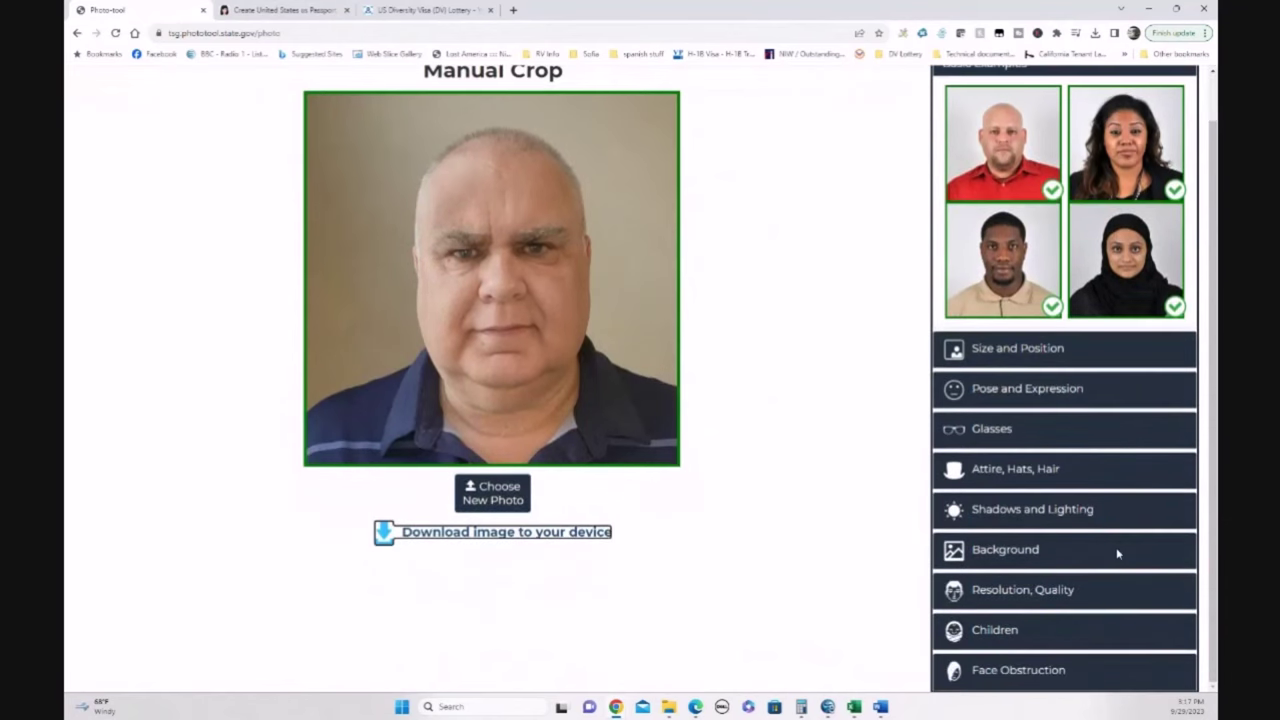
left_click(1046, 591)
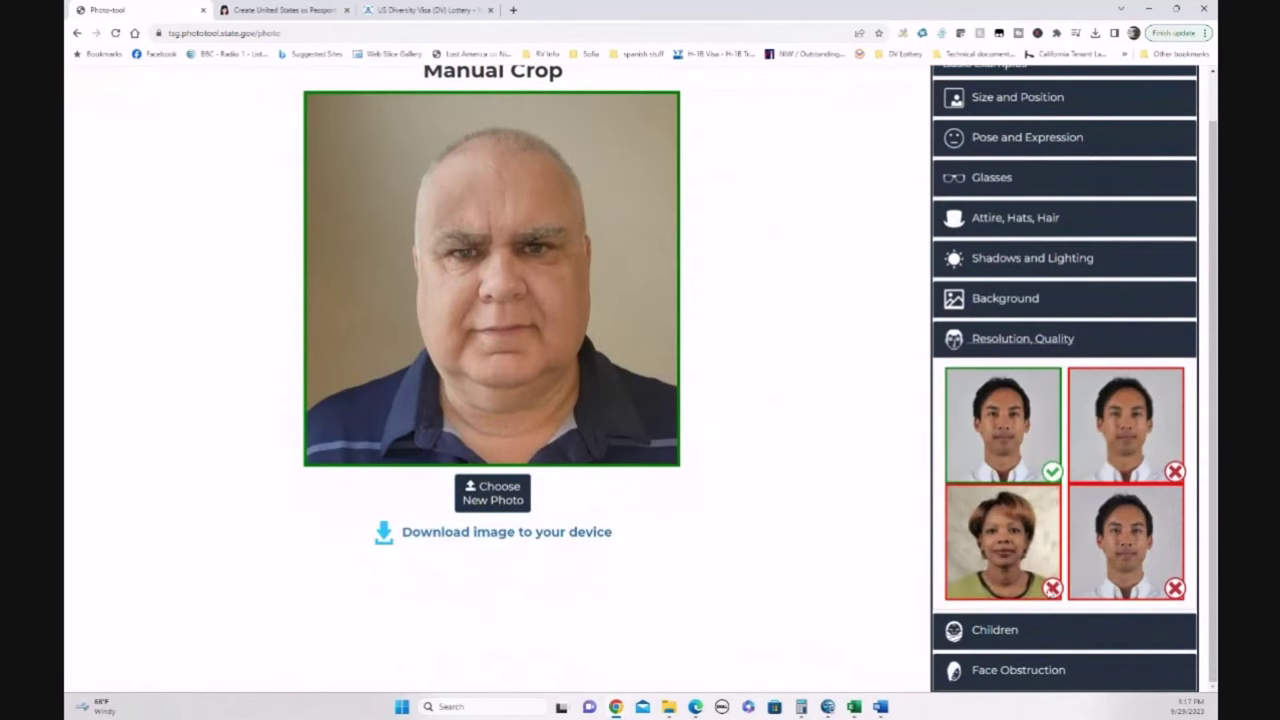
Expand the background, shadows and lighting, attire, glasses, and pose guideline examples
scroll(1013, 340, "up", 1)
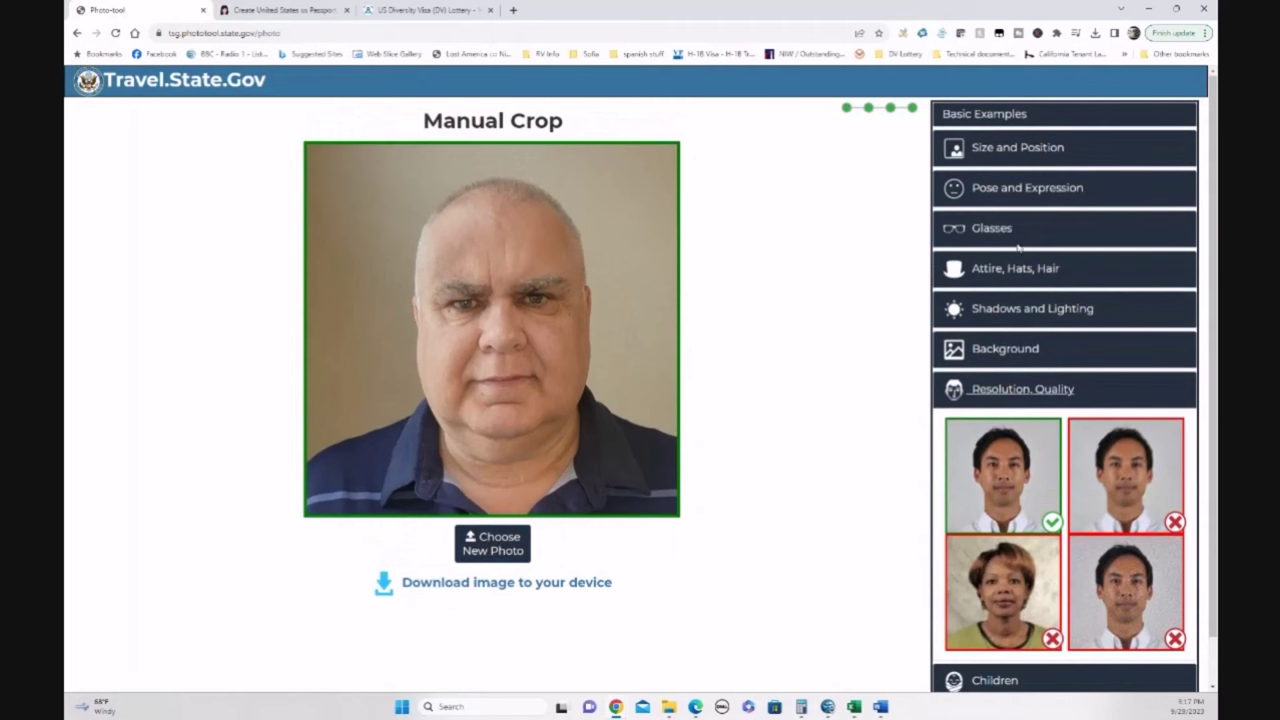
scroll(1044, 449, "down", 1)
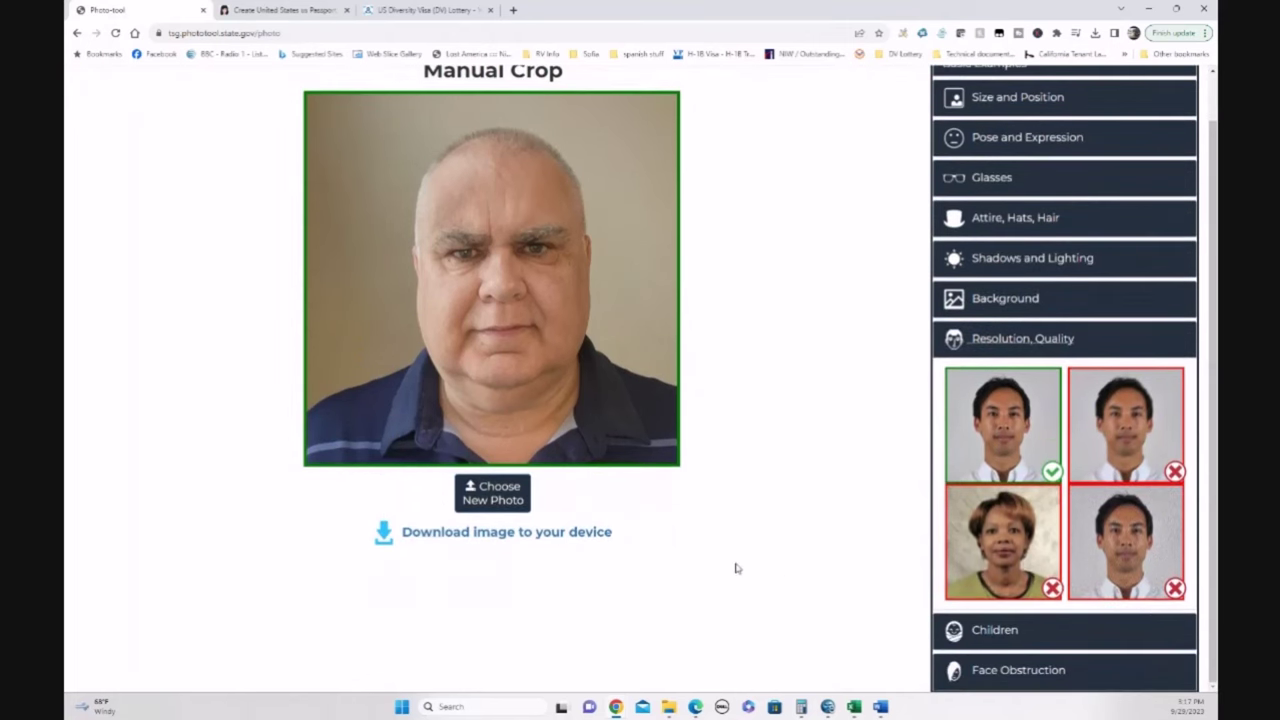
left_click(1013, 300)
left_click(1025, 260)
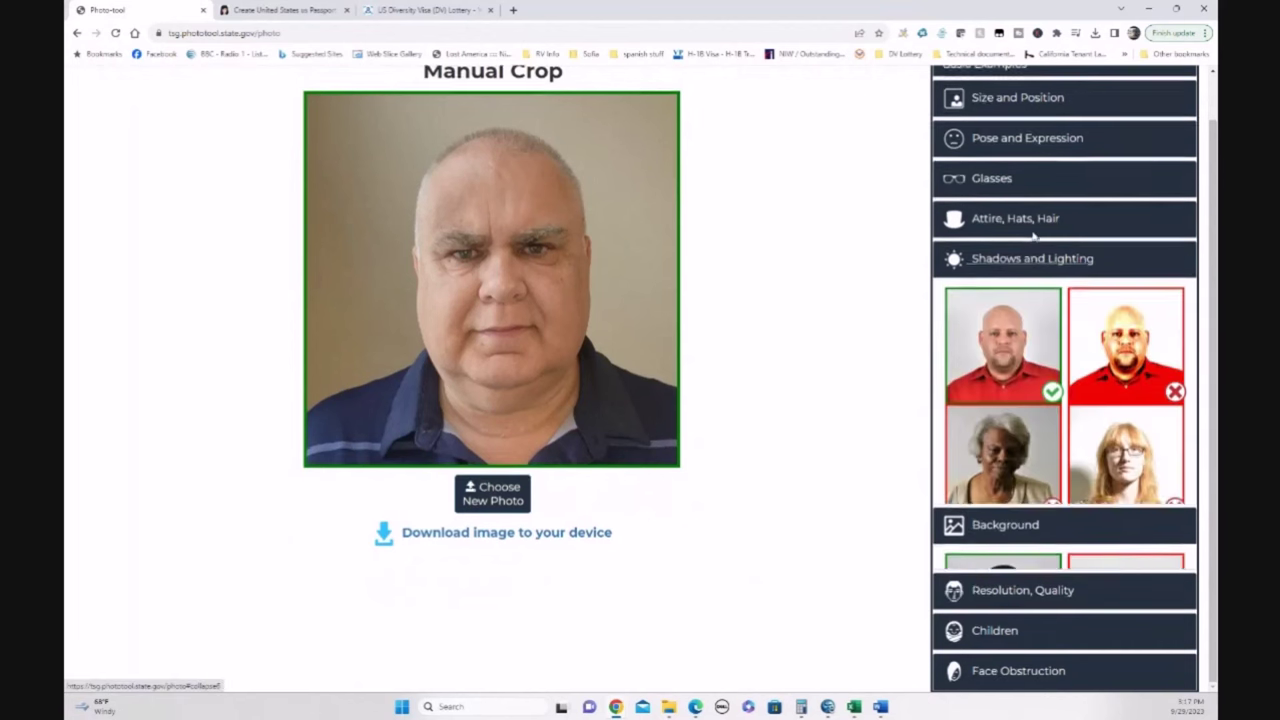
left_click(1020, 226)
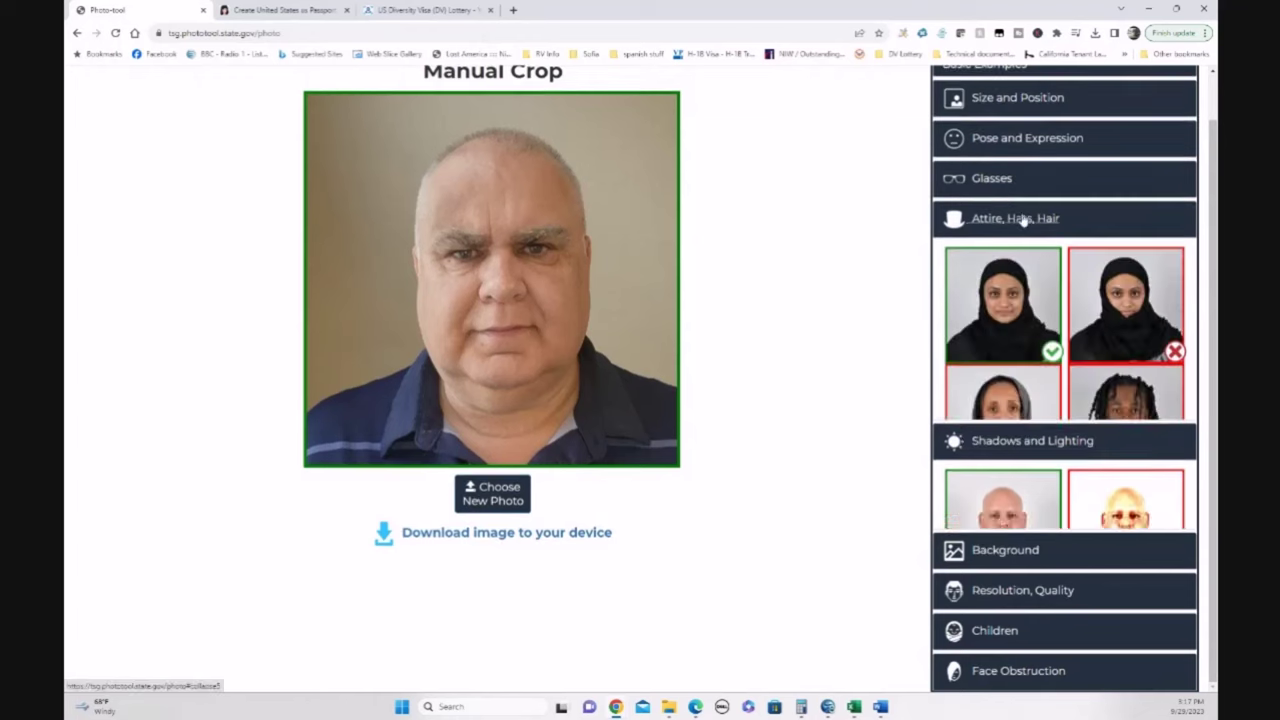
left_click(994, 177)
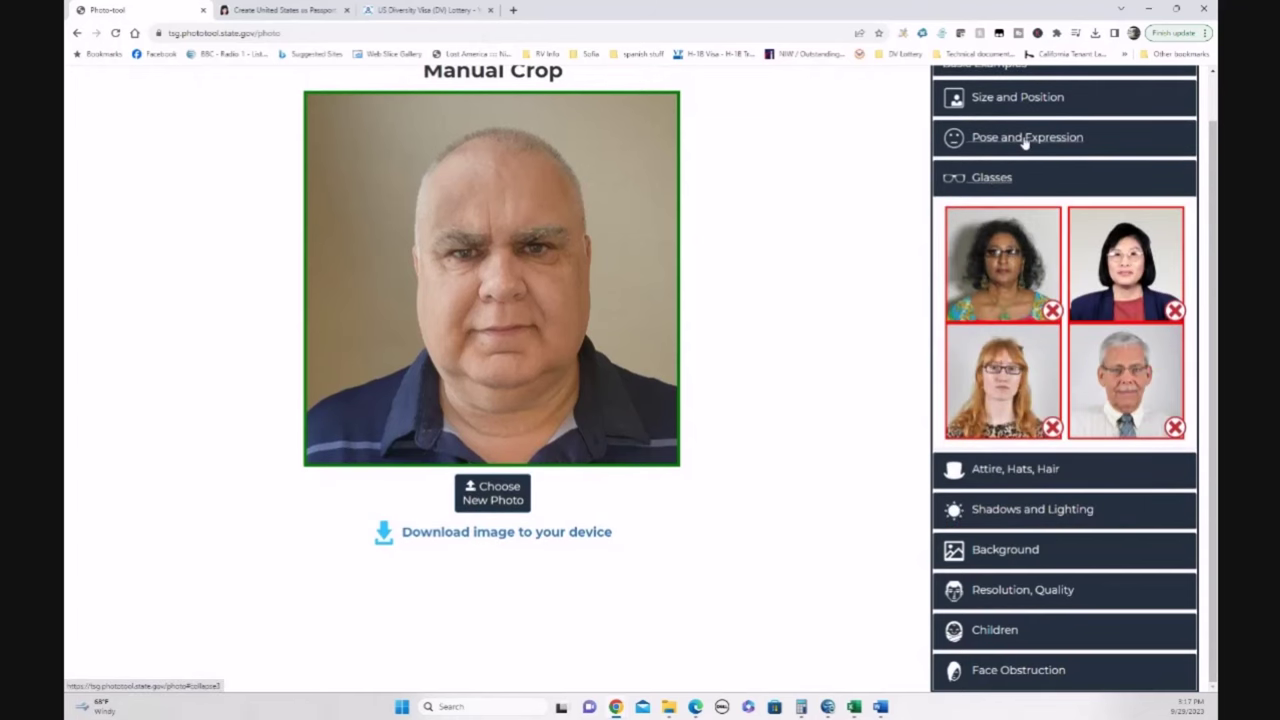
left_click(1025, 140)
Expand the size and position, basic approved, and resolution and quality examples again
scroll(1010, 160, "up", 1)
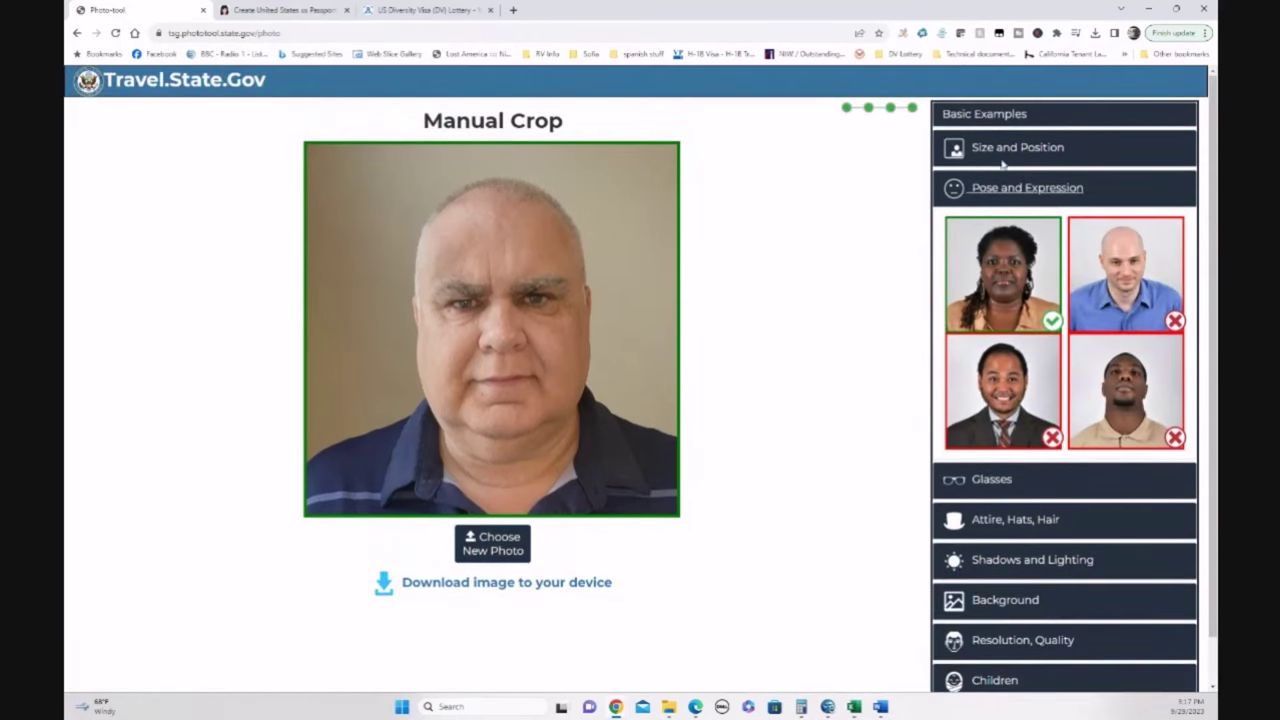
left_click(1001, 164)
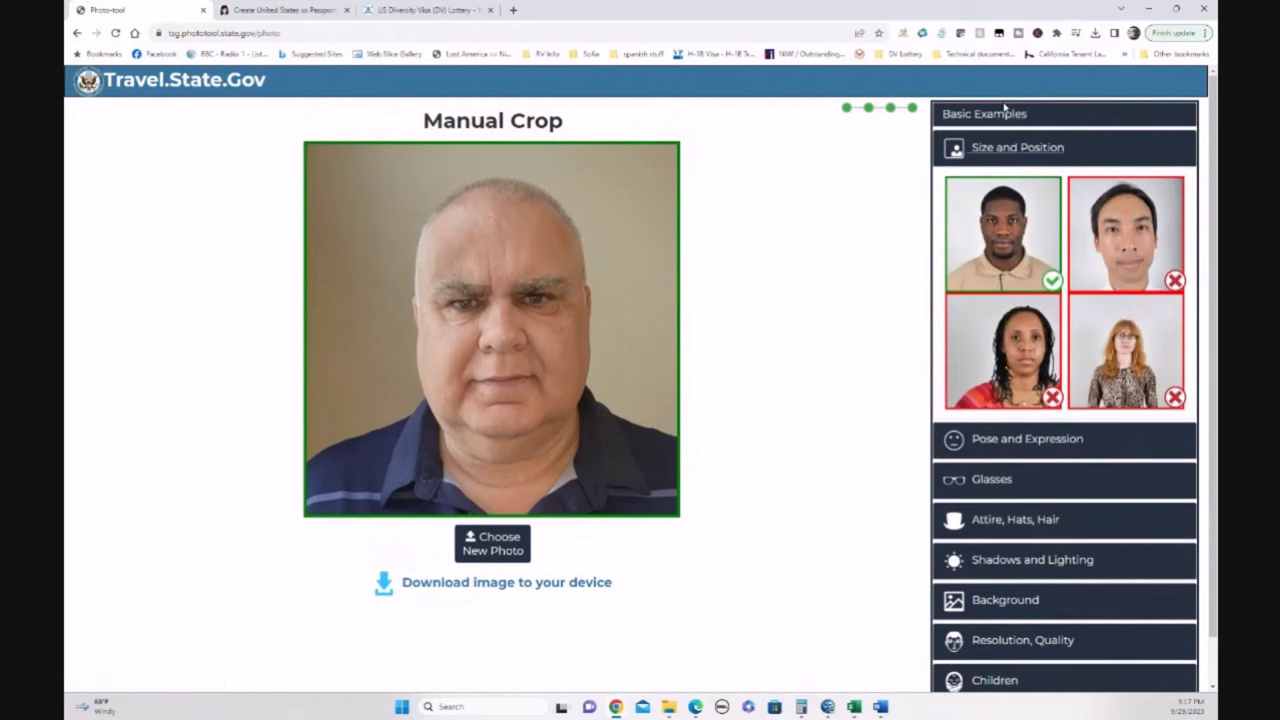
left_click(1005, 113)
scroll(1105, 530, "down", 1)
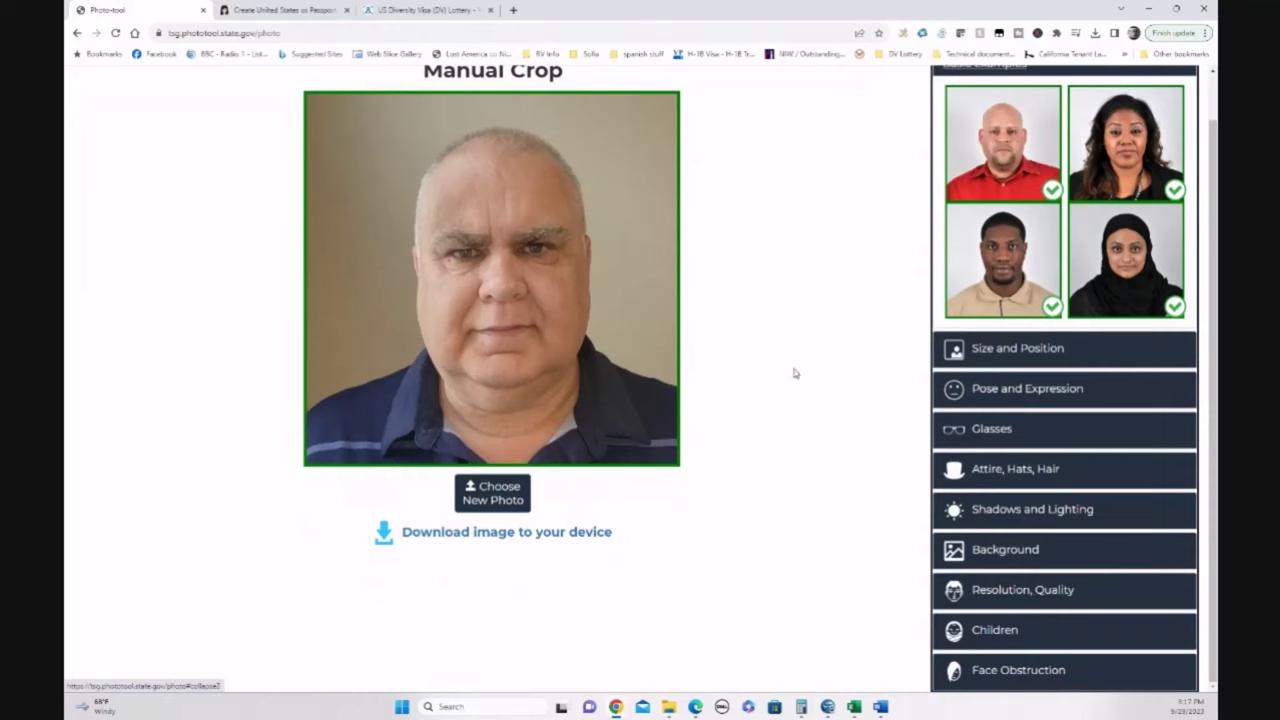
scroll(800, 373, "up", 1)
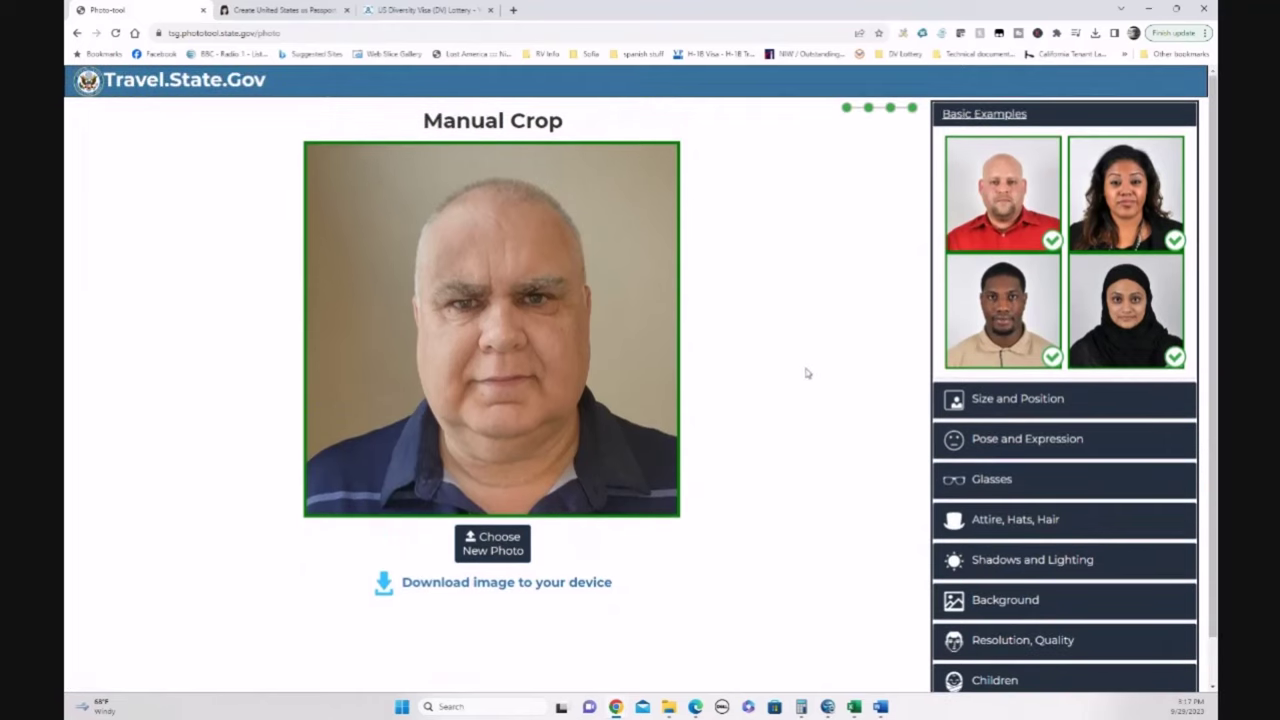
left_click(1008, 644)
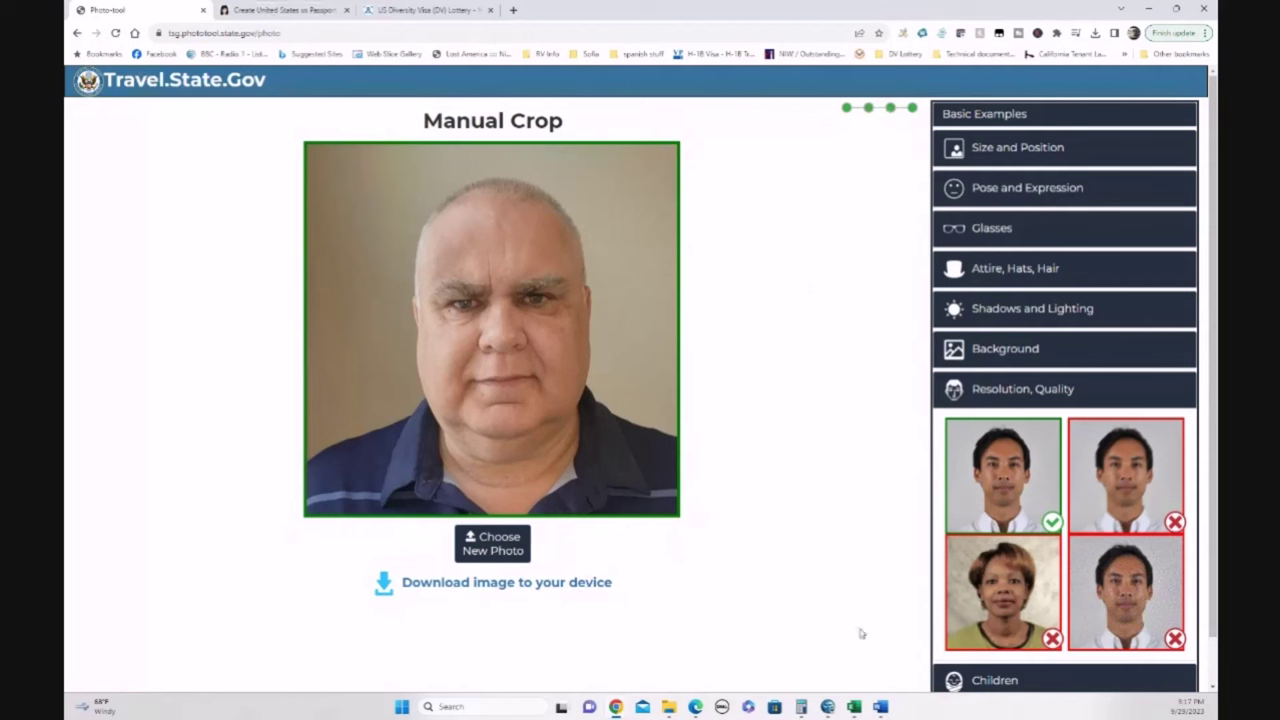
Bring the WordPress Add New Post window forward and maximize it
mouse_move(617, 709)
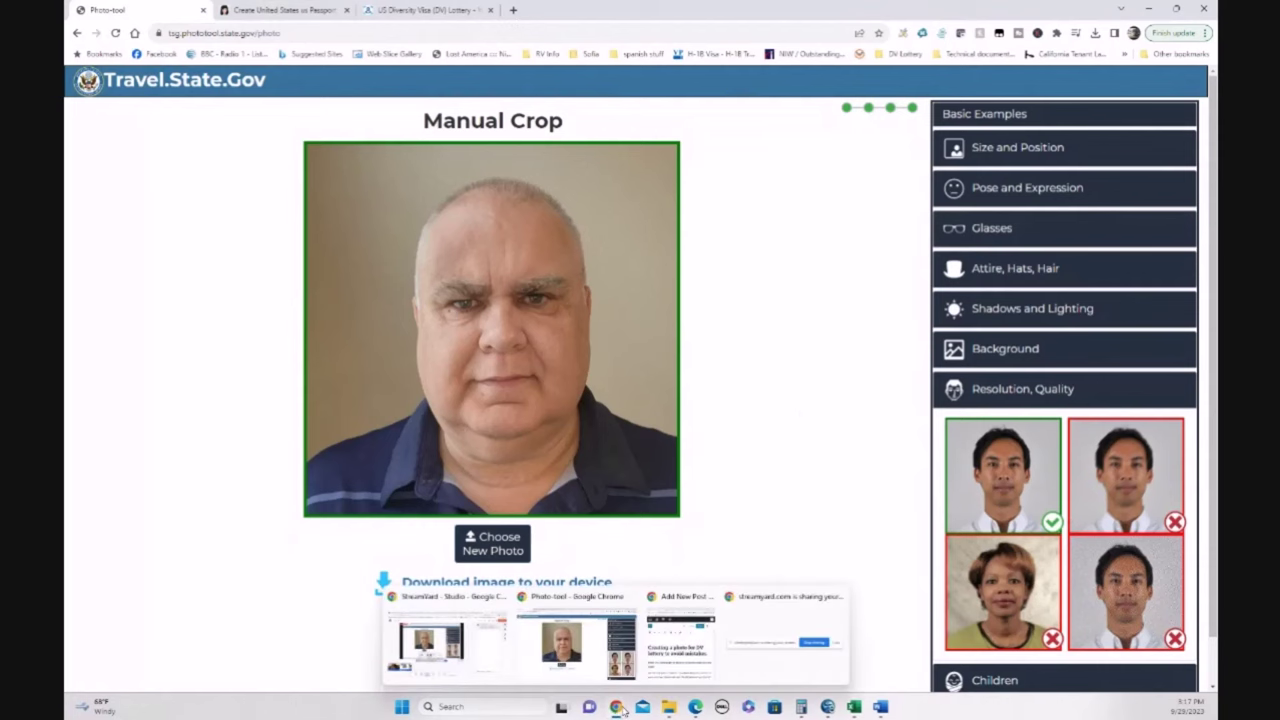
left_click(675, 640)
left_click(987, 163)
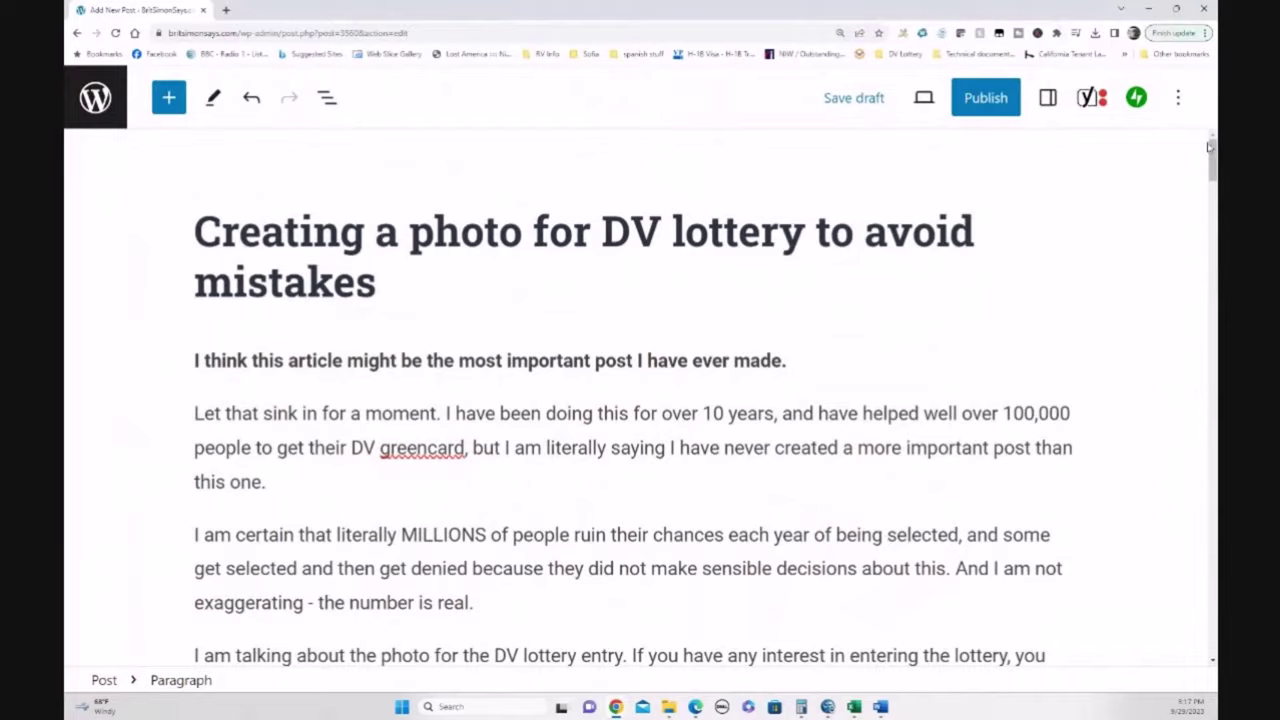
left_click_drag(1213, 165, 1212, 511)
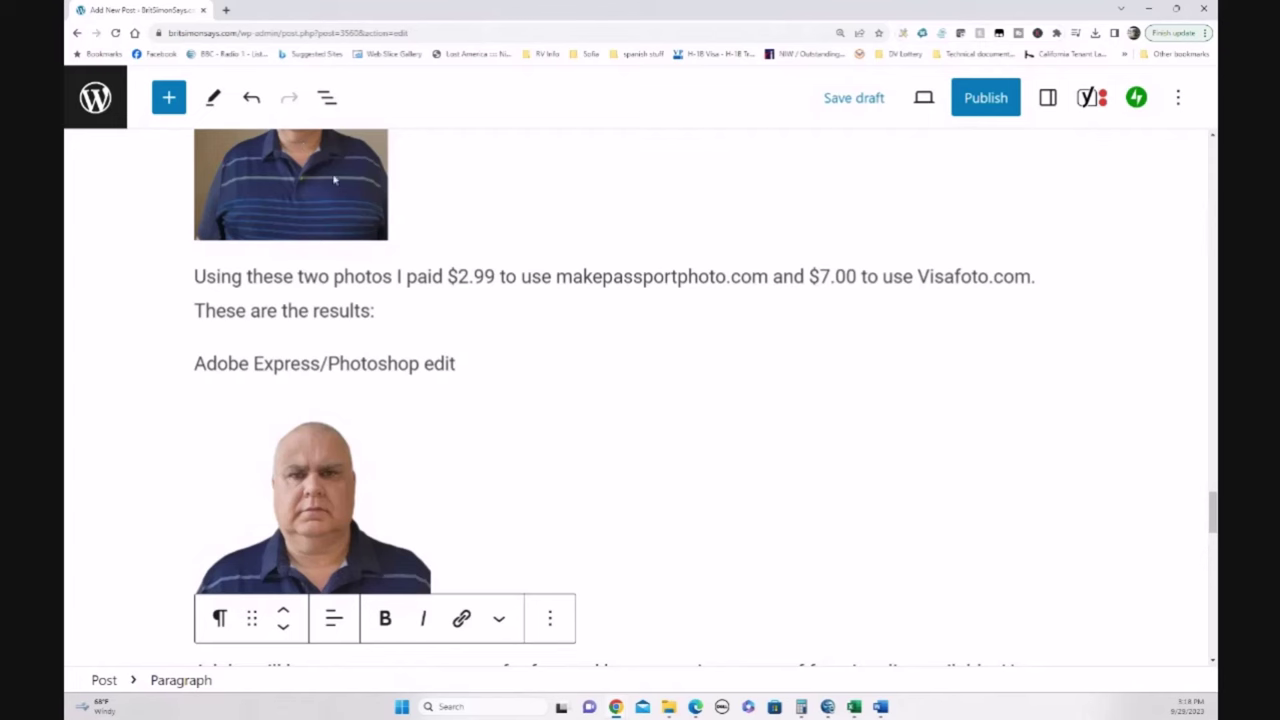
scroll(400, 240, "up", 4)
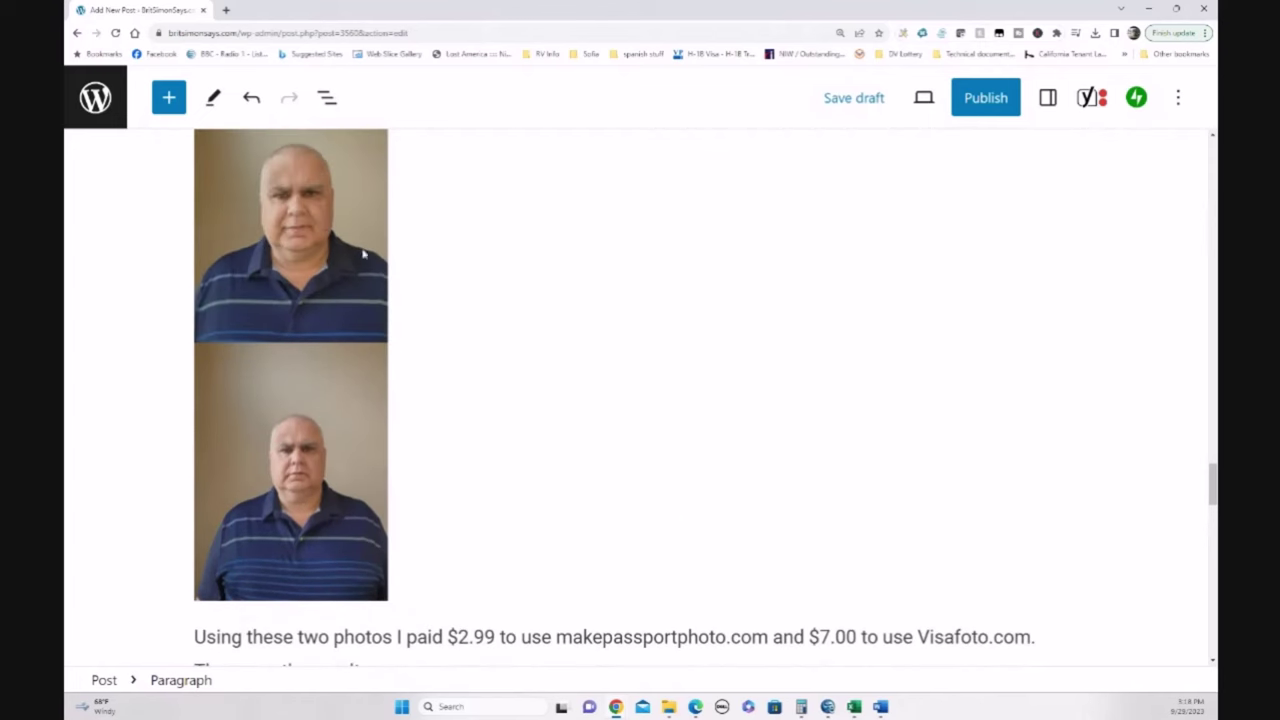
scroll(570, 450, "down", 6)
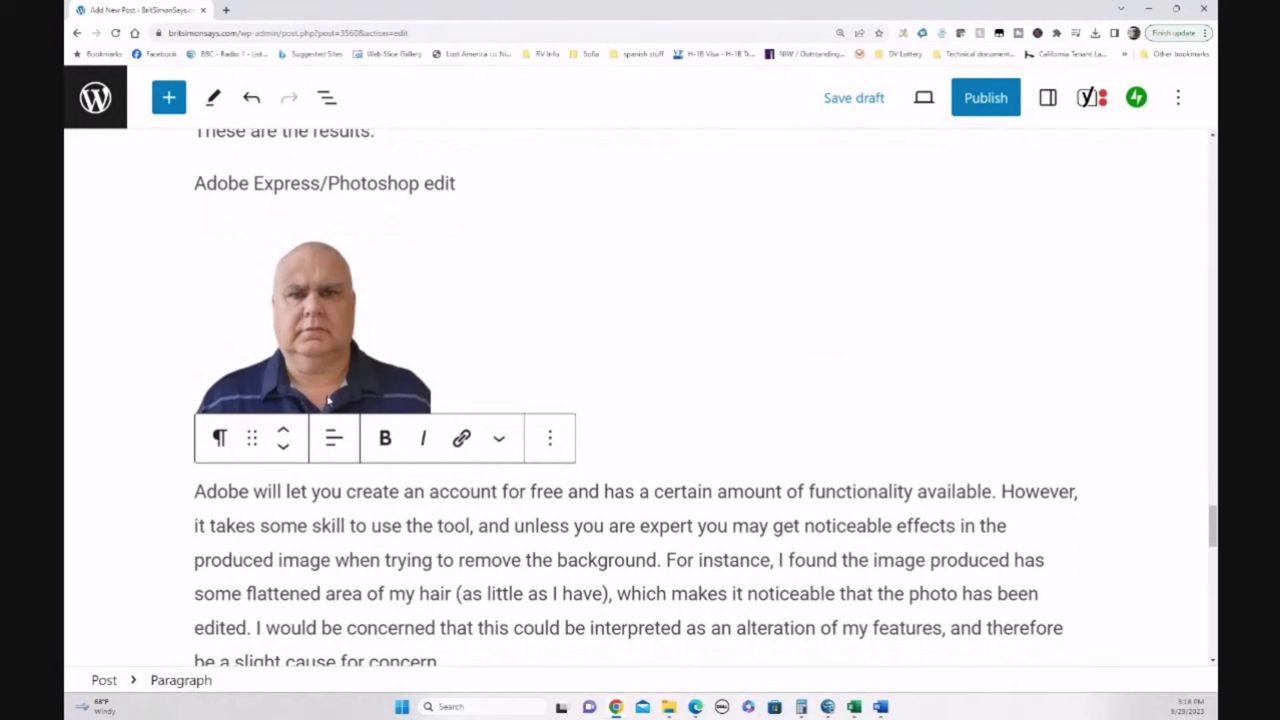
scroll(322, 285, "up", 3)
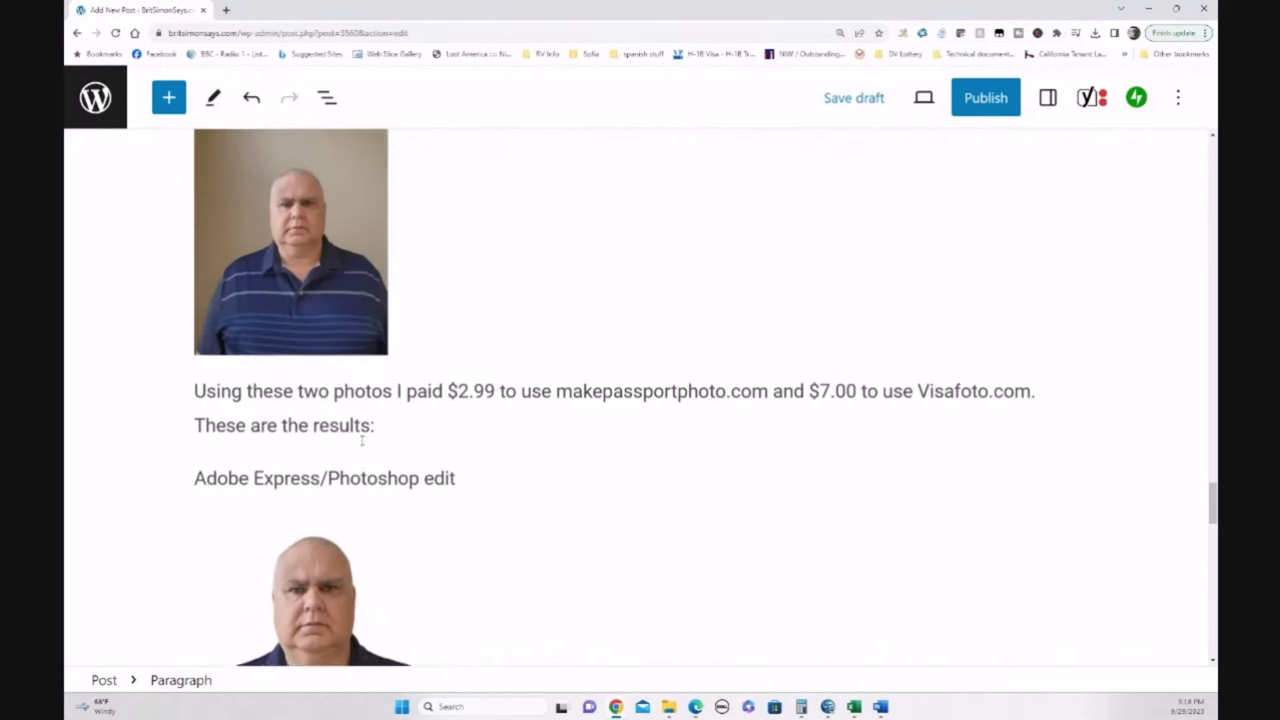
scroll(321, 411, "down", 2)
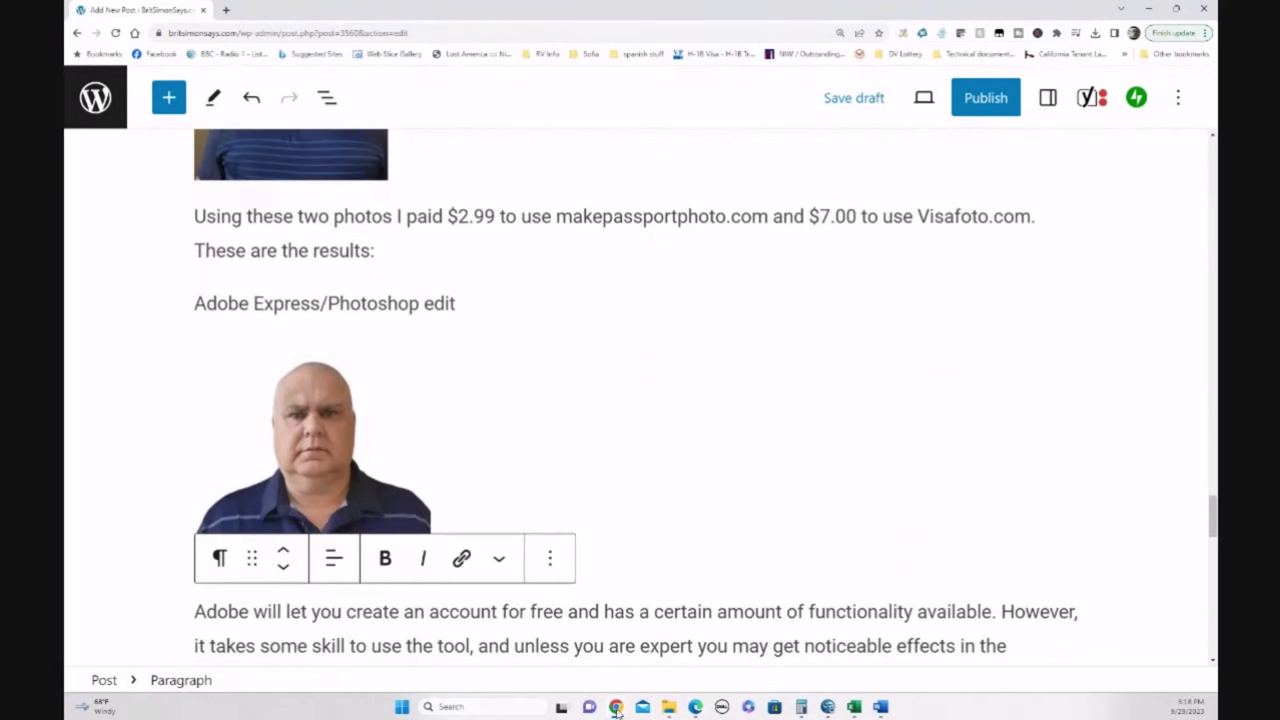
left_click(668, 706)
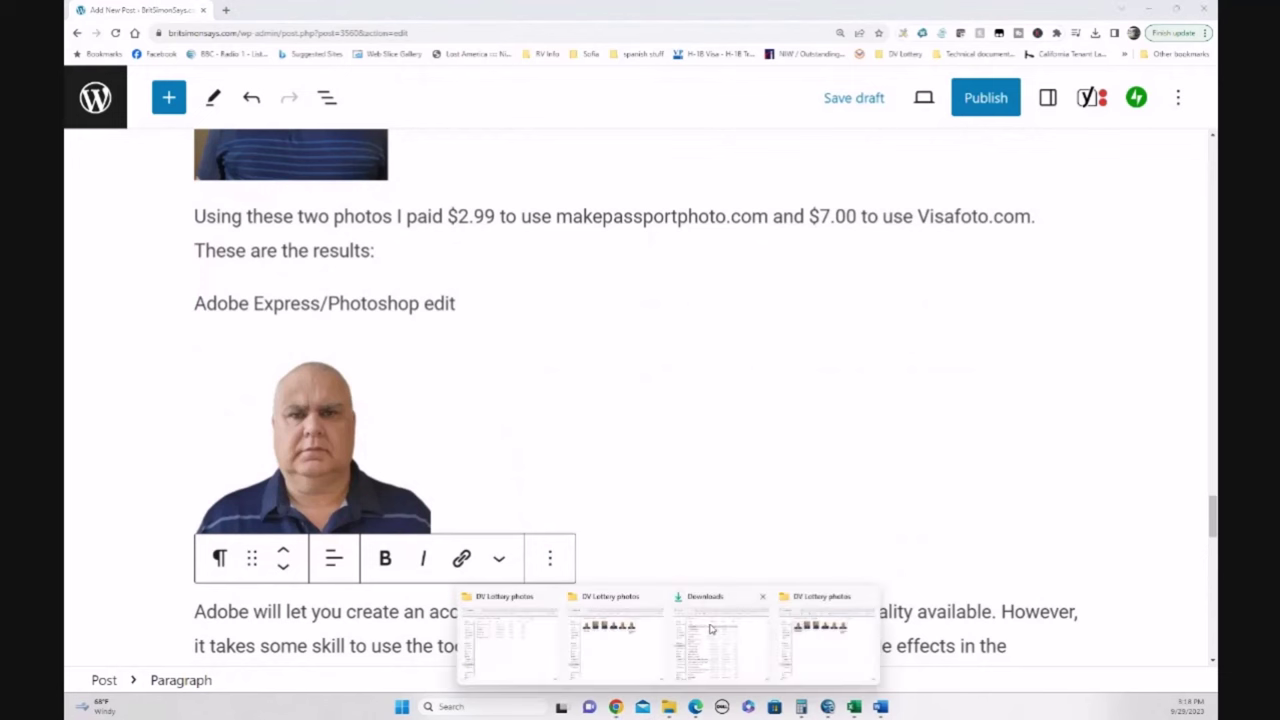
left_click(810, 630)
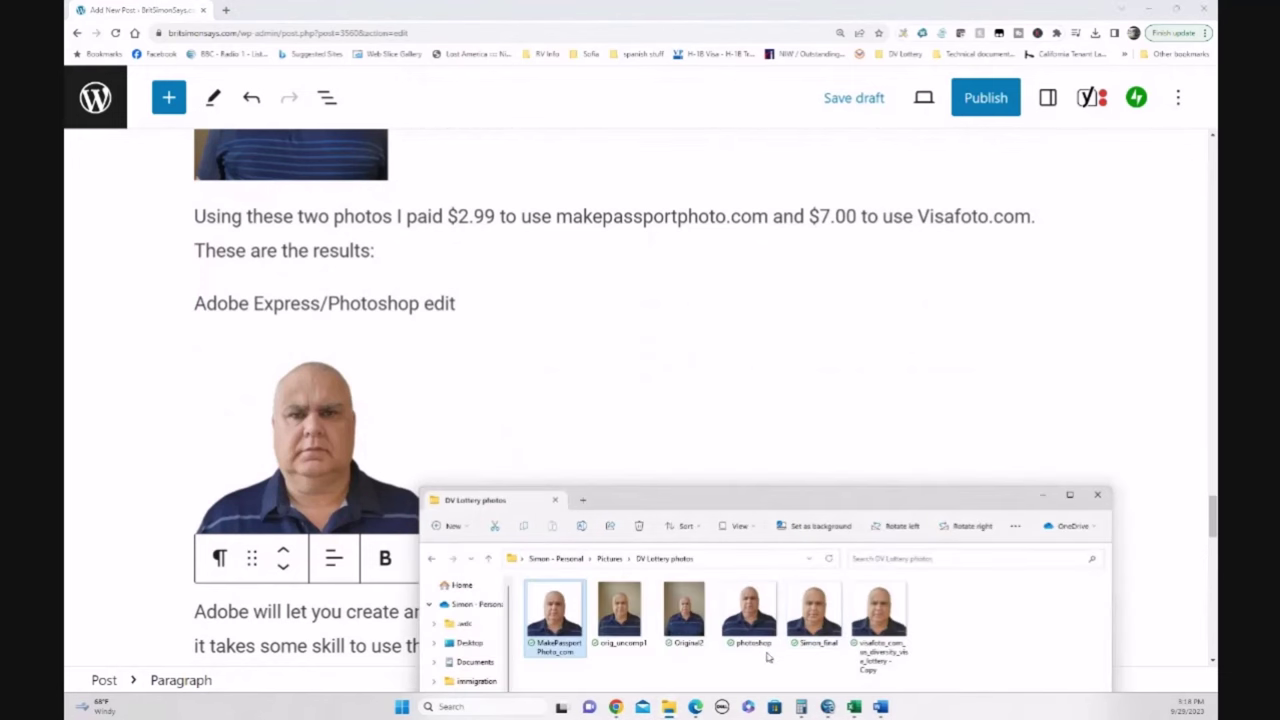
left_click(746, 619)
double_click(746, 619)
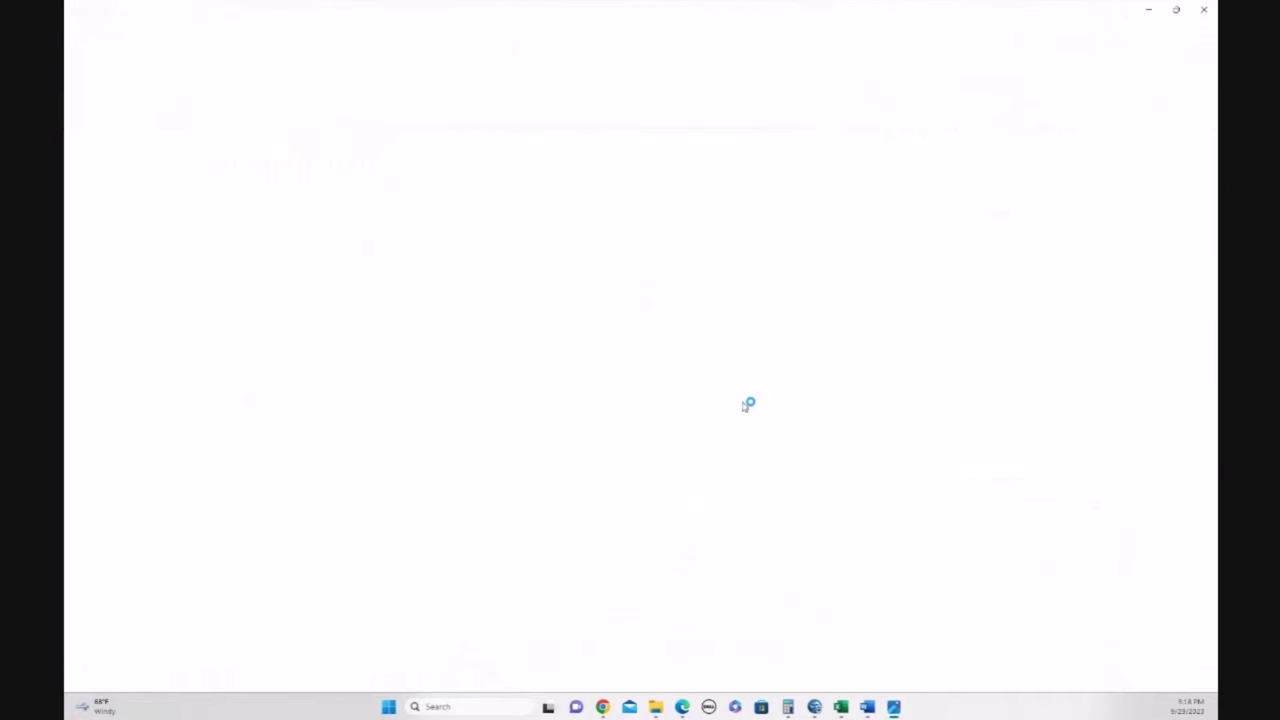
scroll(686, 333, "up", 5)
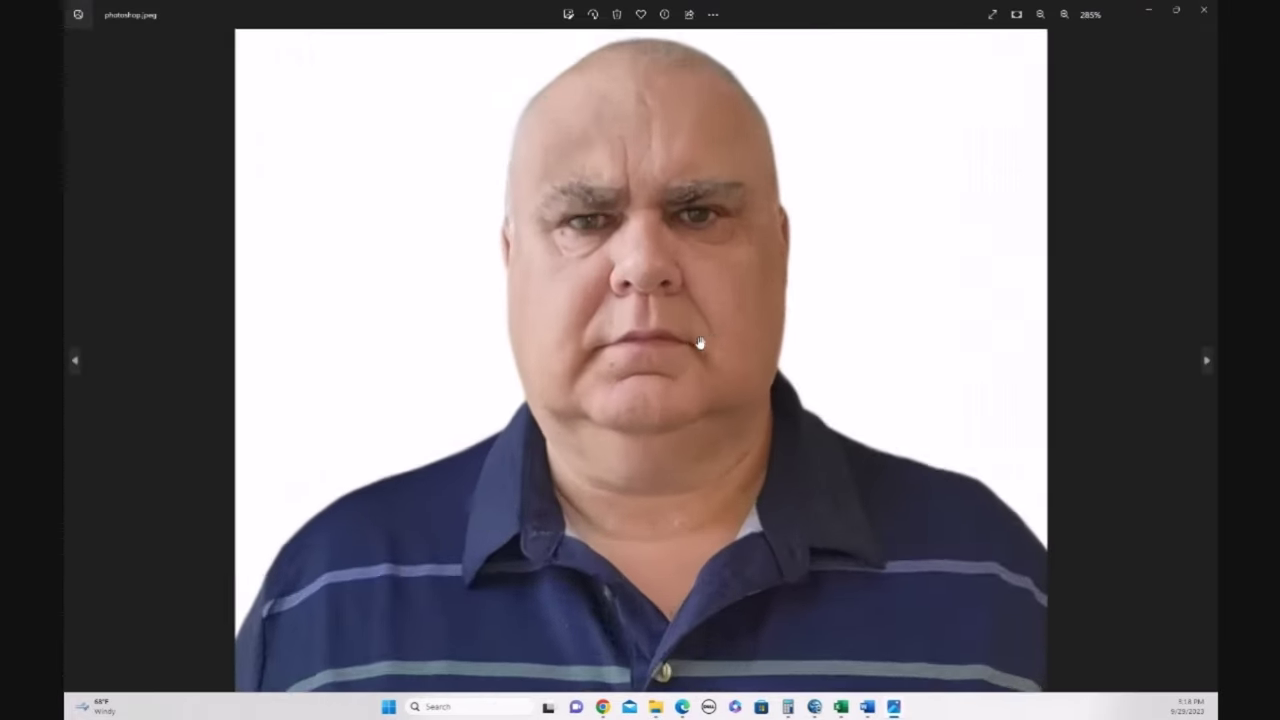
scroll(608, 134, "down", 1)
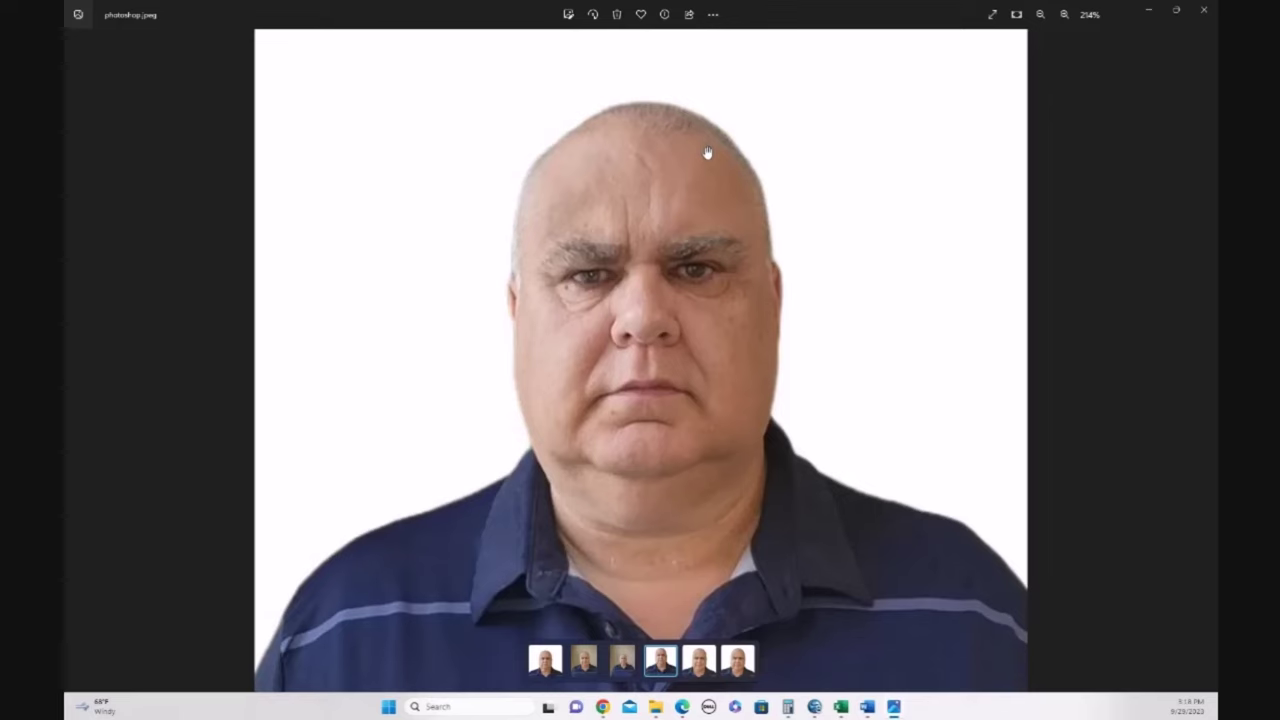
left_click(1203, 9)
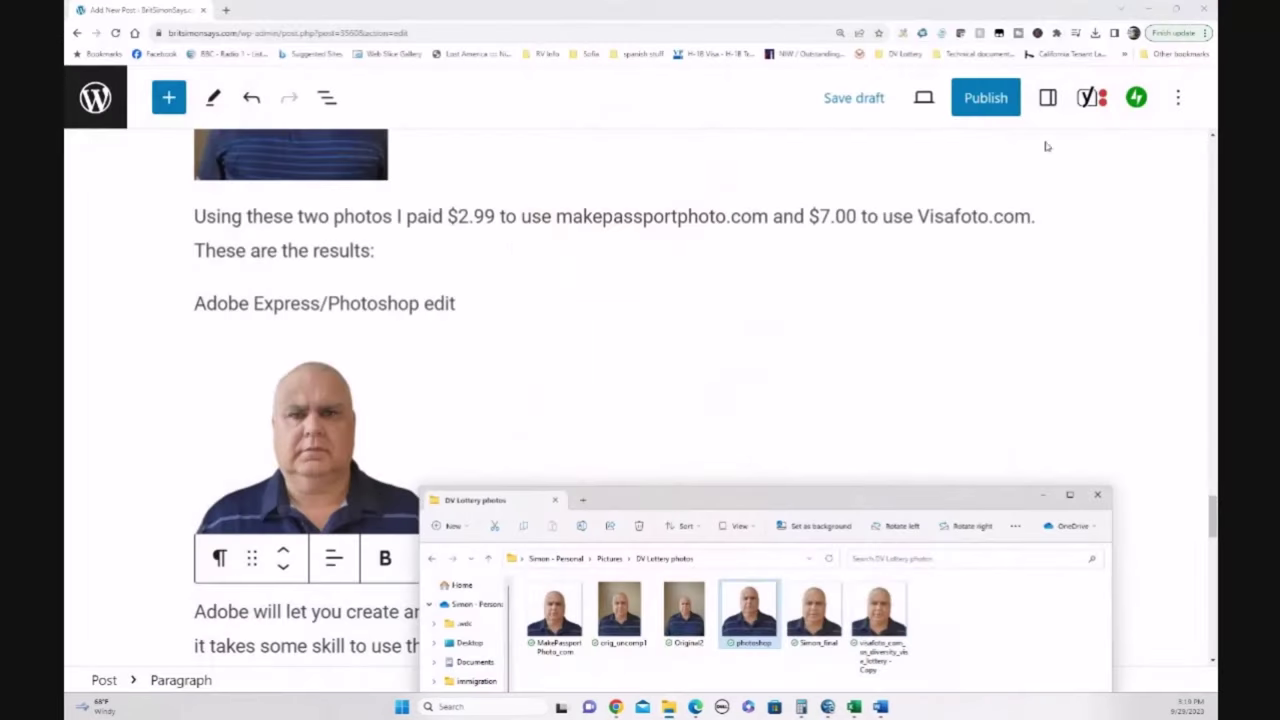
Scroll the post and minimize the DV Lottery photos folder window
scroll(680, 363, "down", 3)
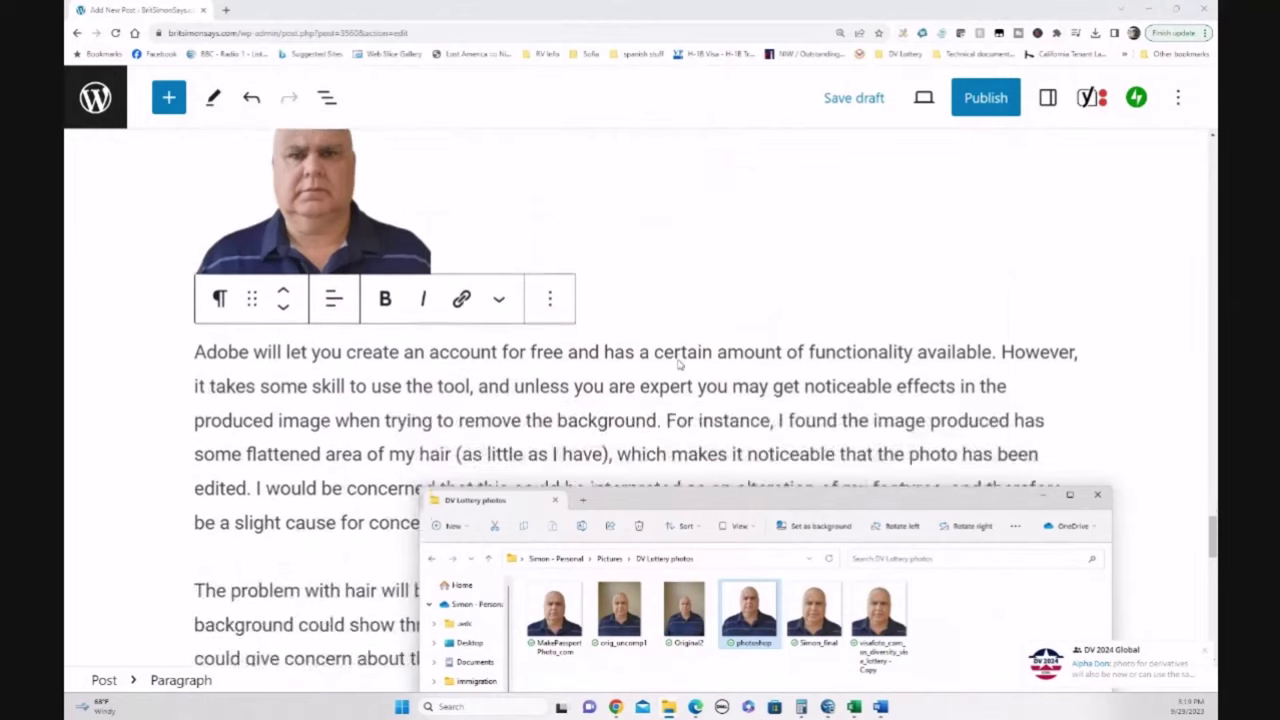
scroll(679, 364, "down", 3)
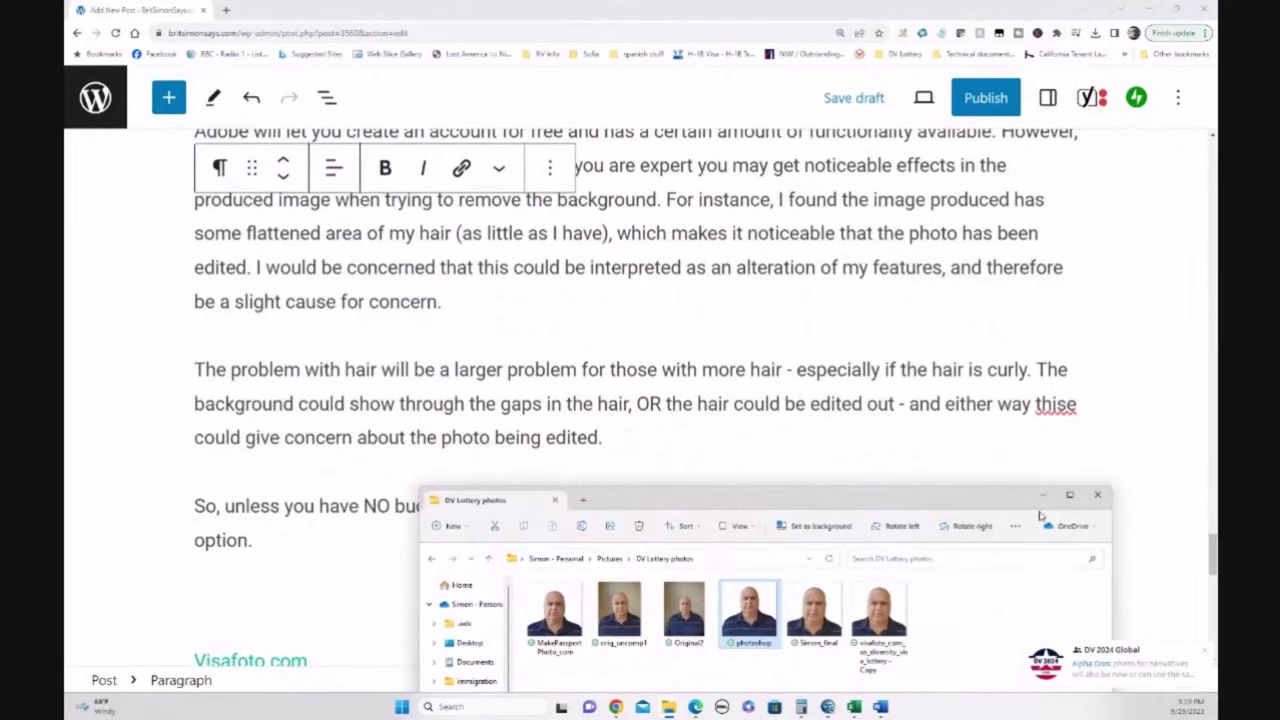
left_click(1041, 494)
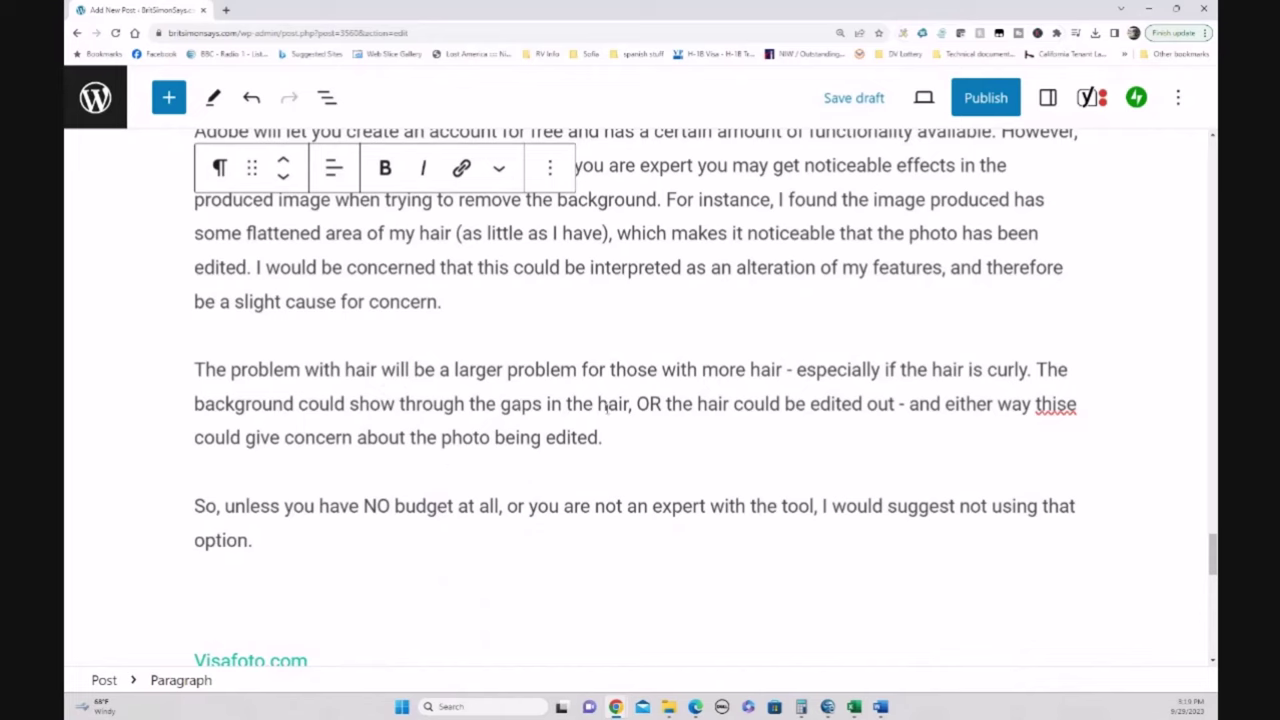
Scroll through the draft's Visafoto and MakePassportPhoto sections
scroll(625, 455, "down", 5)
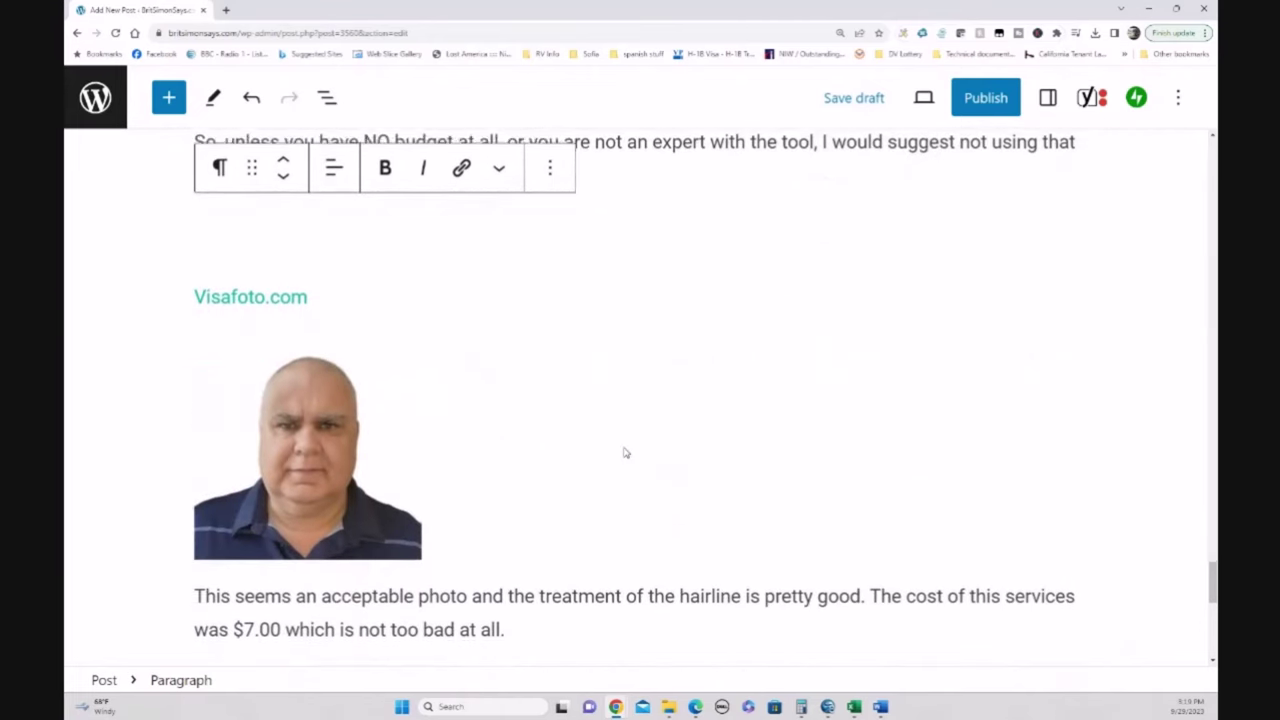
scroll(623, 449, "down", 2)
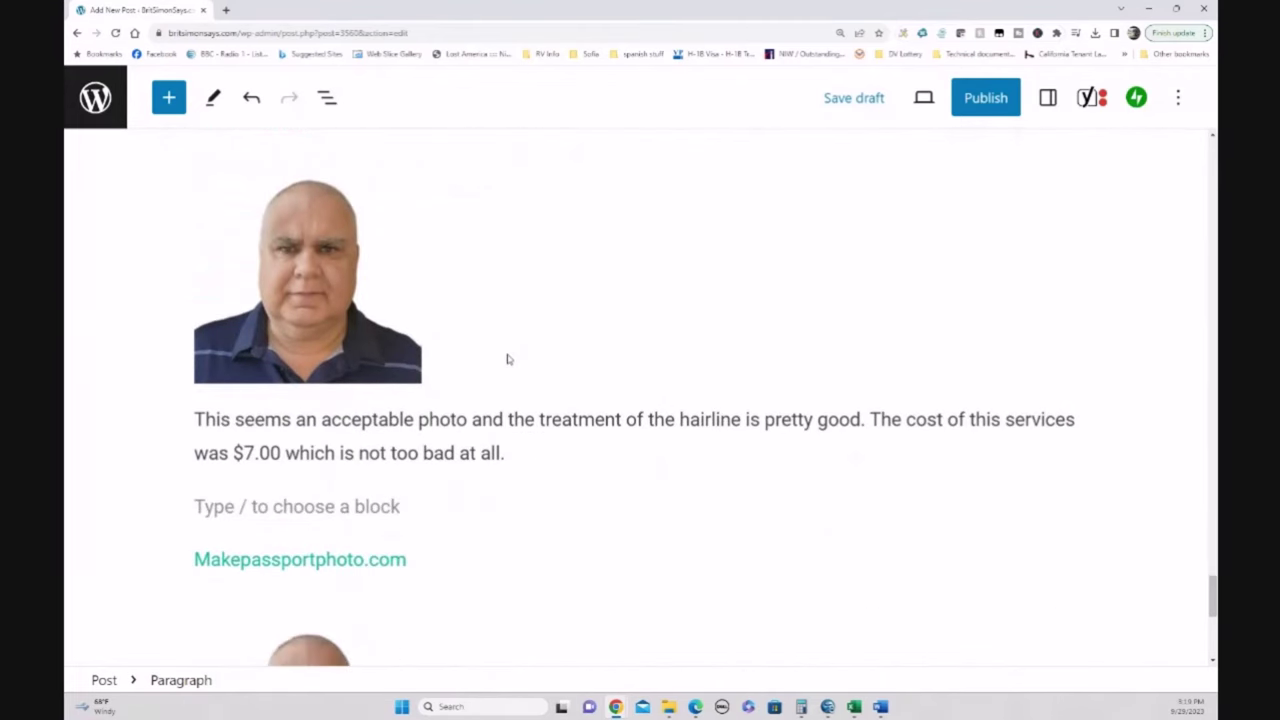
scroll(509, 358, "up", 3)
scroll(334, 430, "down", 1)
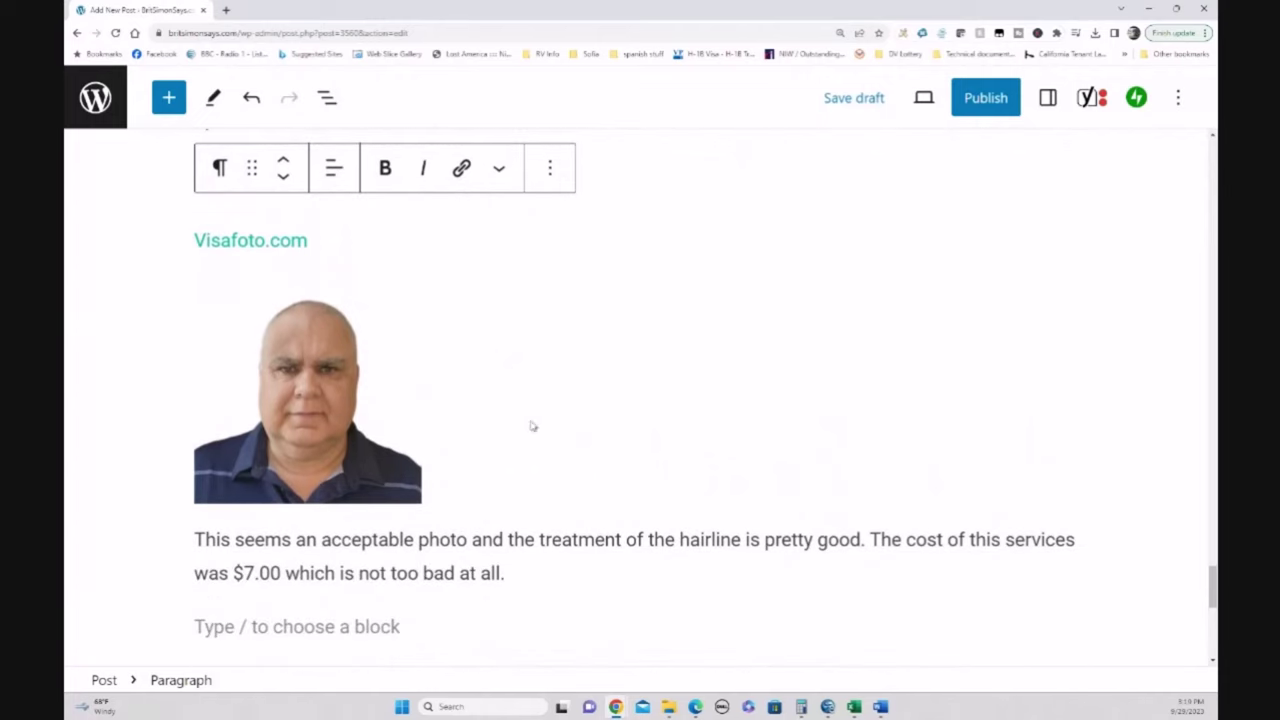
scroll(531, 426, "down", 5)
scroll(553, 467, "down", 2)
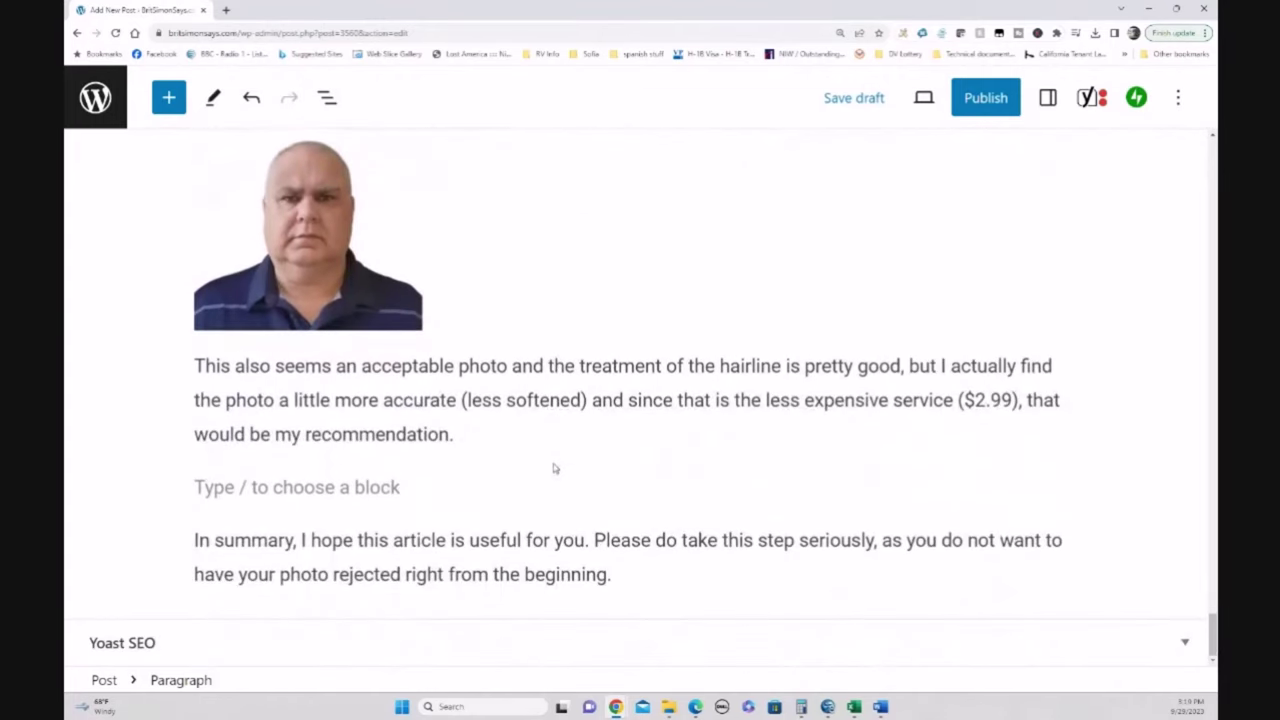
scroll(640, 475, "up", 3)
scroll(675, 455, "up", 8)
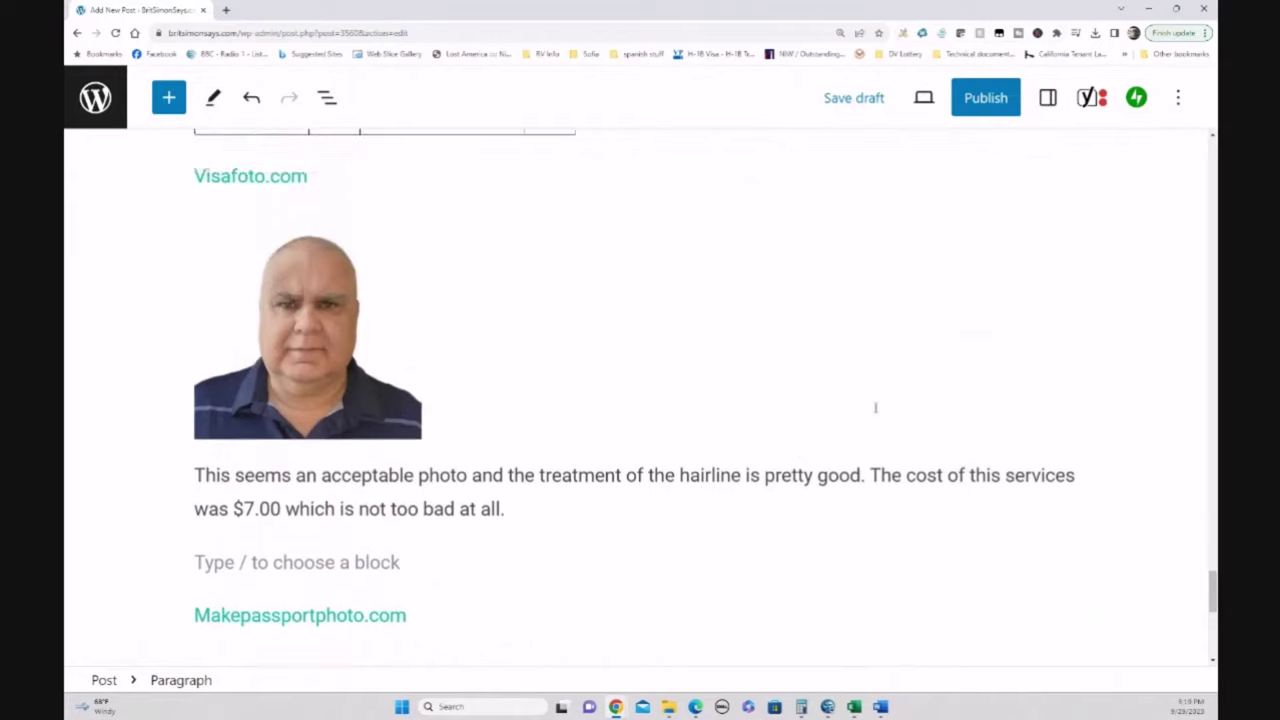
left_click_drag(1212, 563, 1211, 421)
scroll(425, 472, "down", 2)
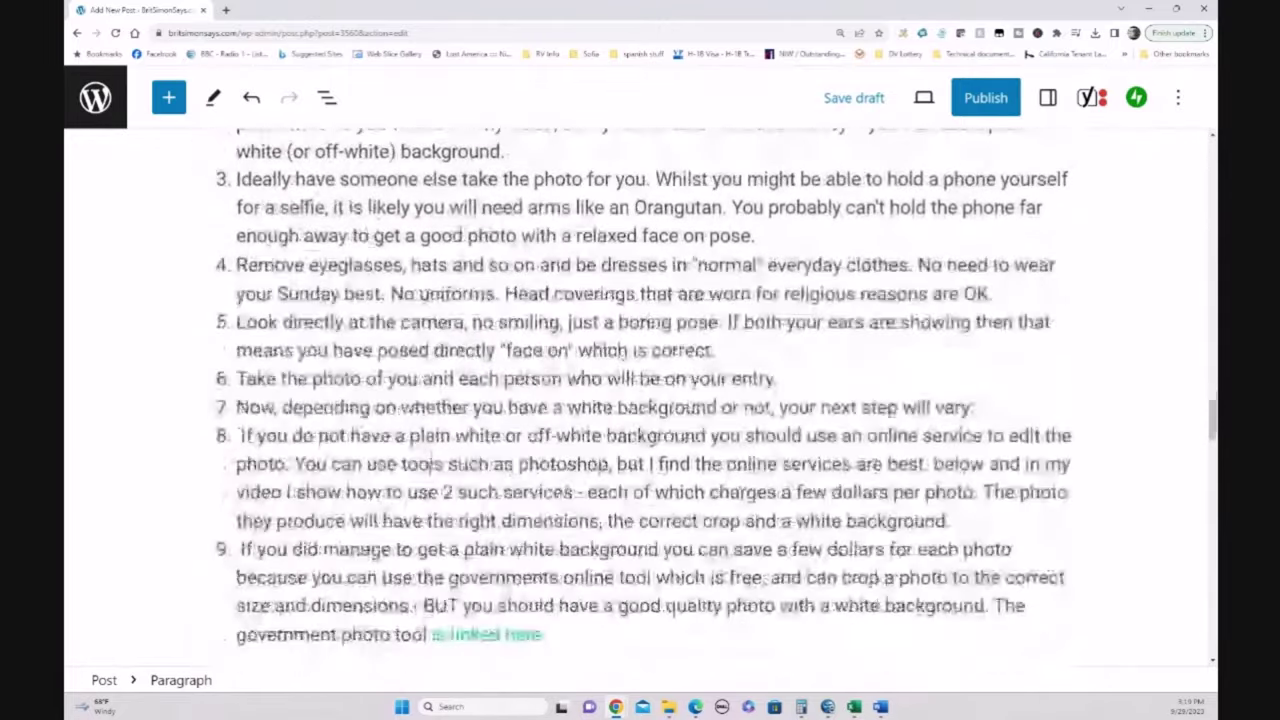
scroll(357, 370, "up", 3)
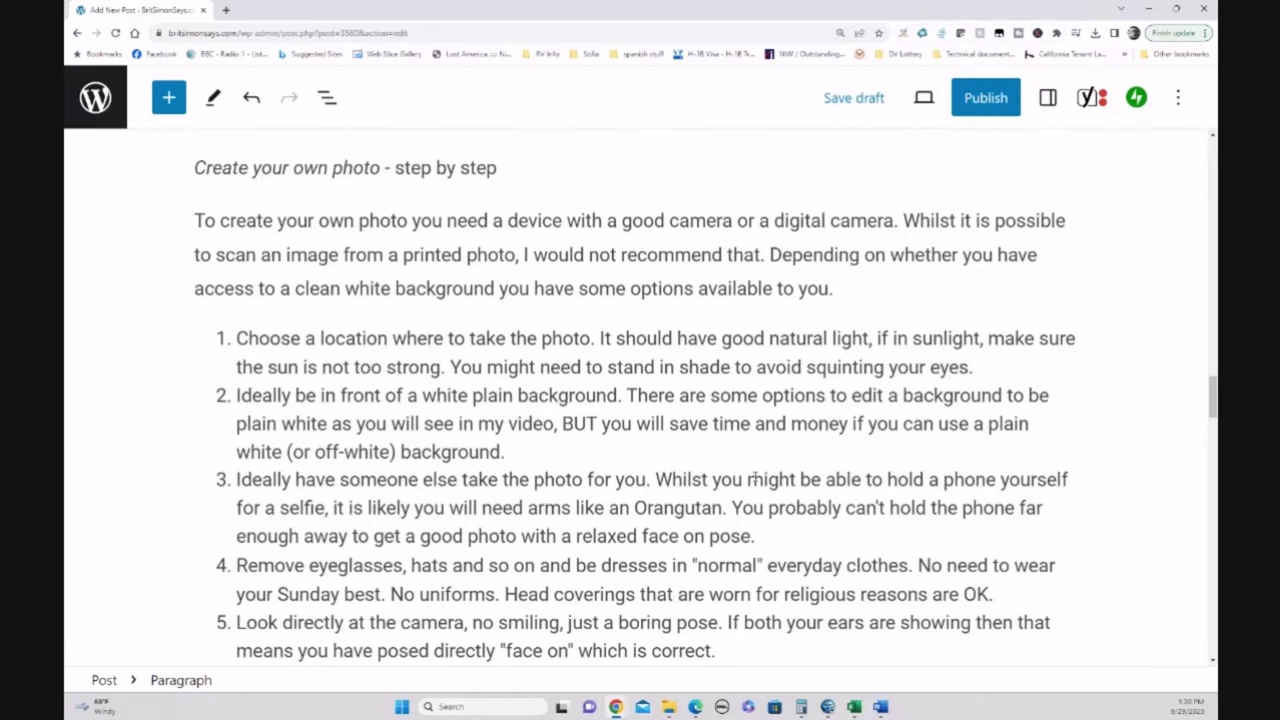
scroll(754, 480, "up", 4)
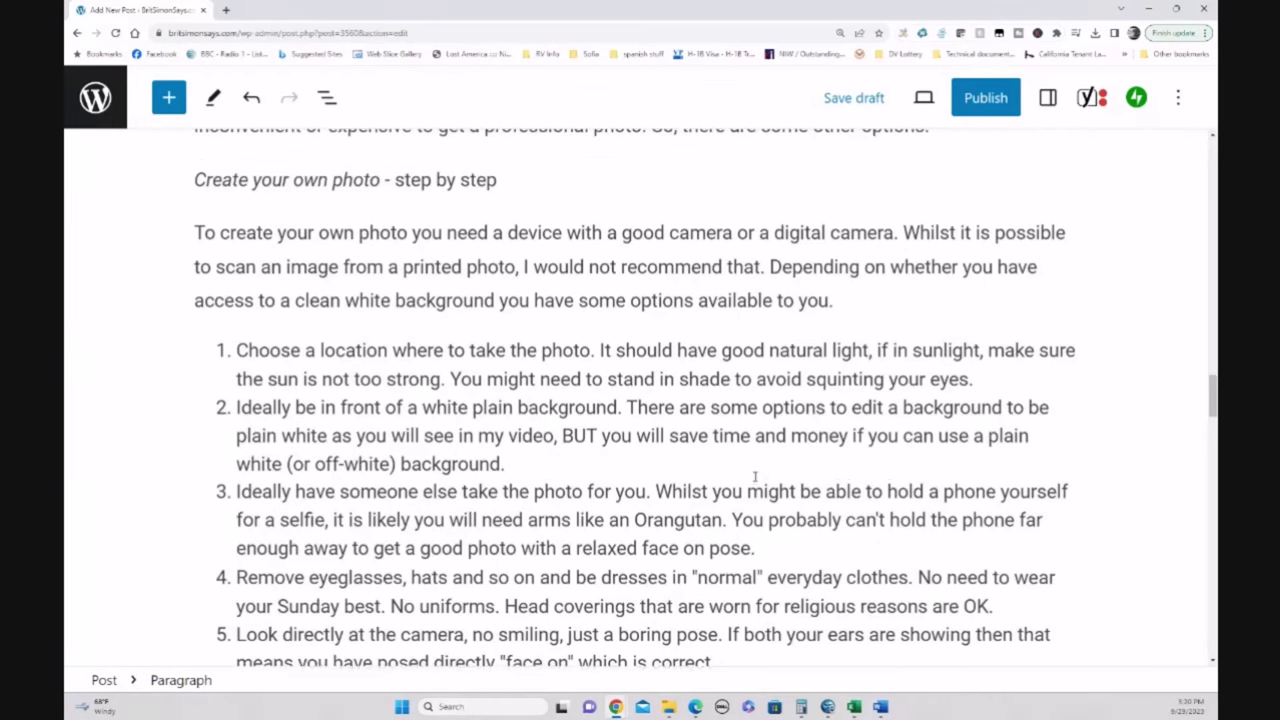
scroll(760, 435, "up", 10)
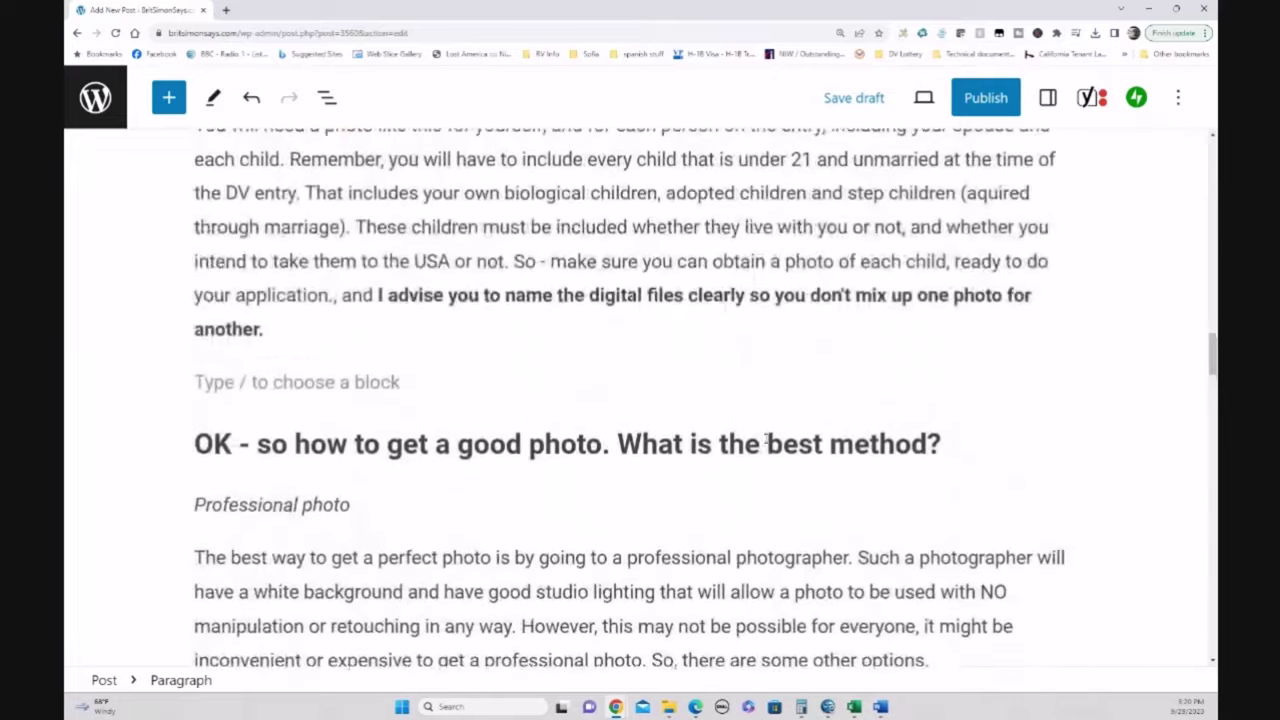
scroll(817, 401, "up", 3)
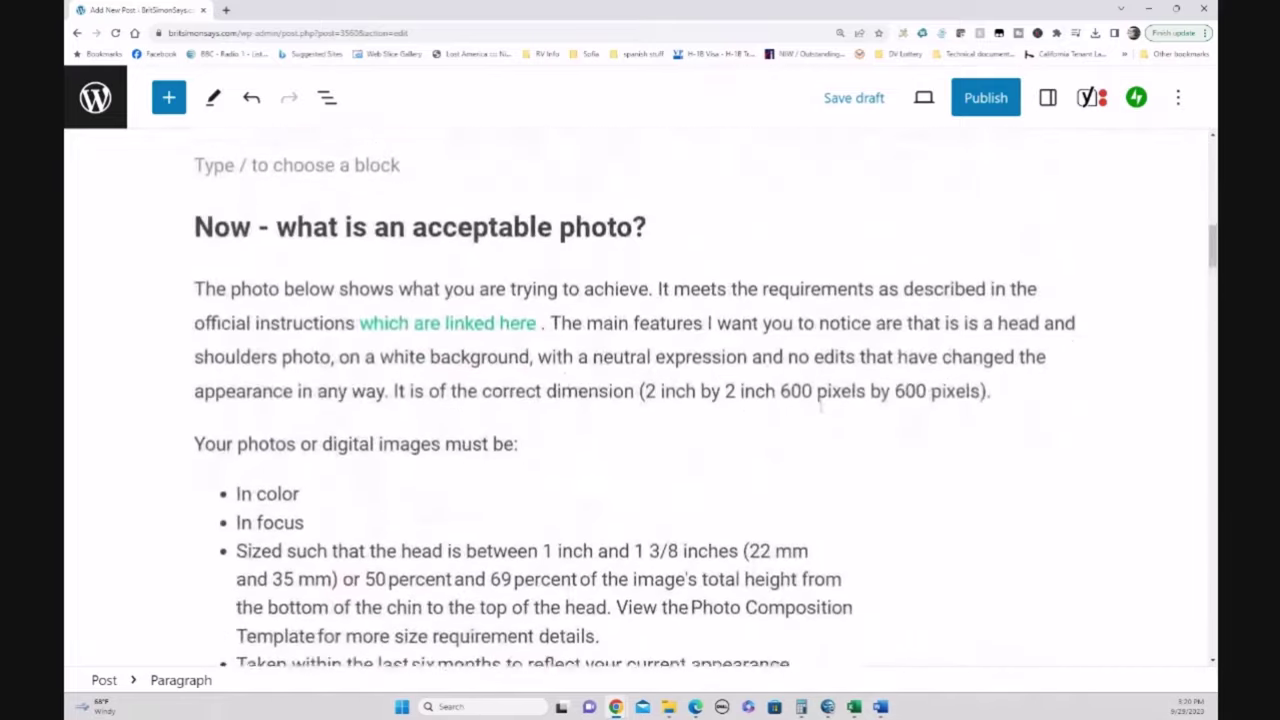
scroll(507, 322, "down", 6)
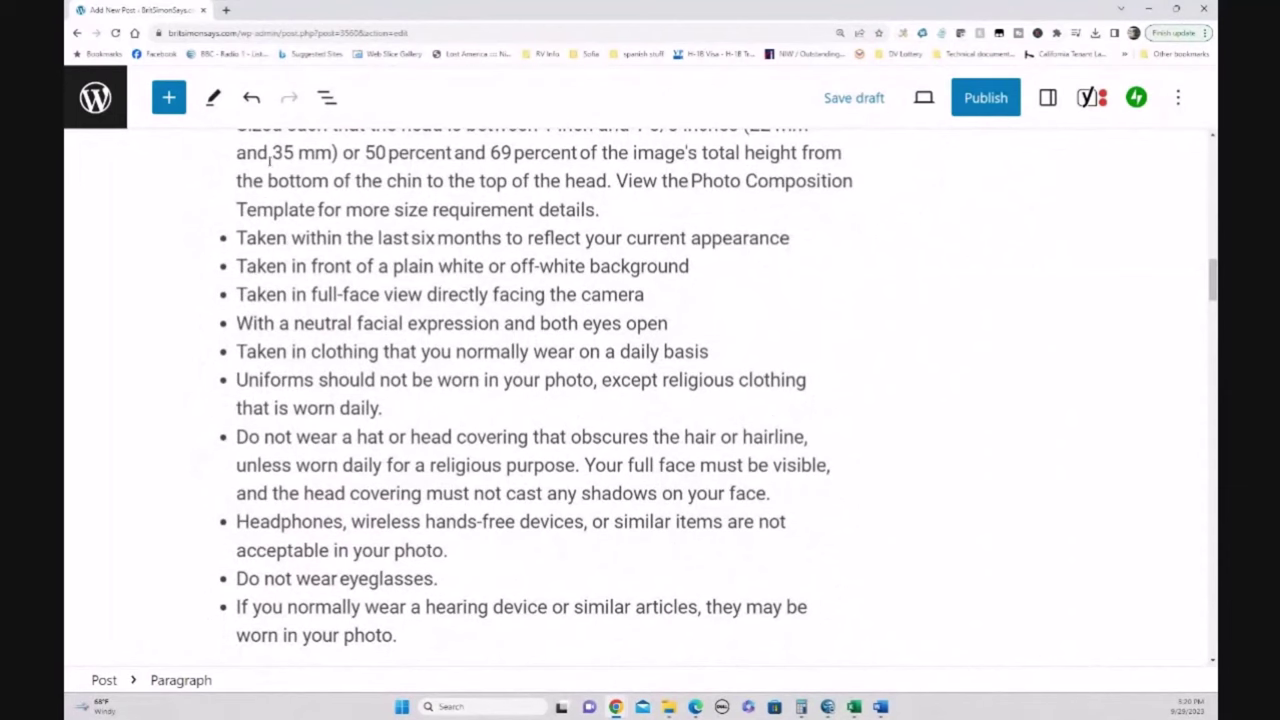
scroll(617, 521, "up", 1)
scroll(617, 521, "up", 4)
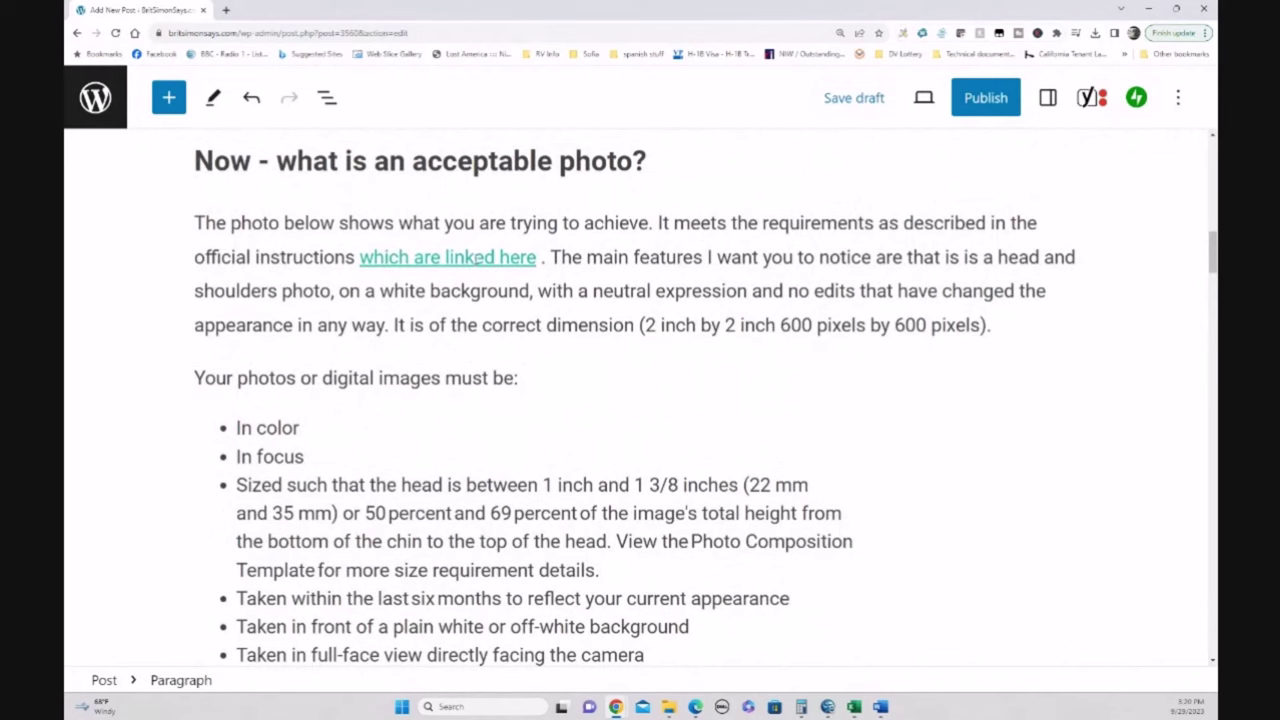
scroll(710, 405, "up", 4)
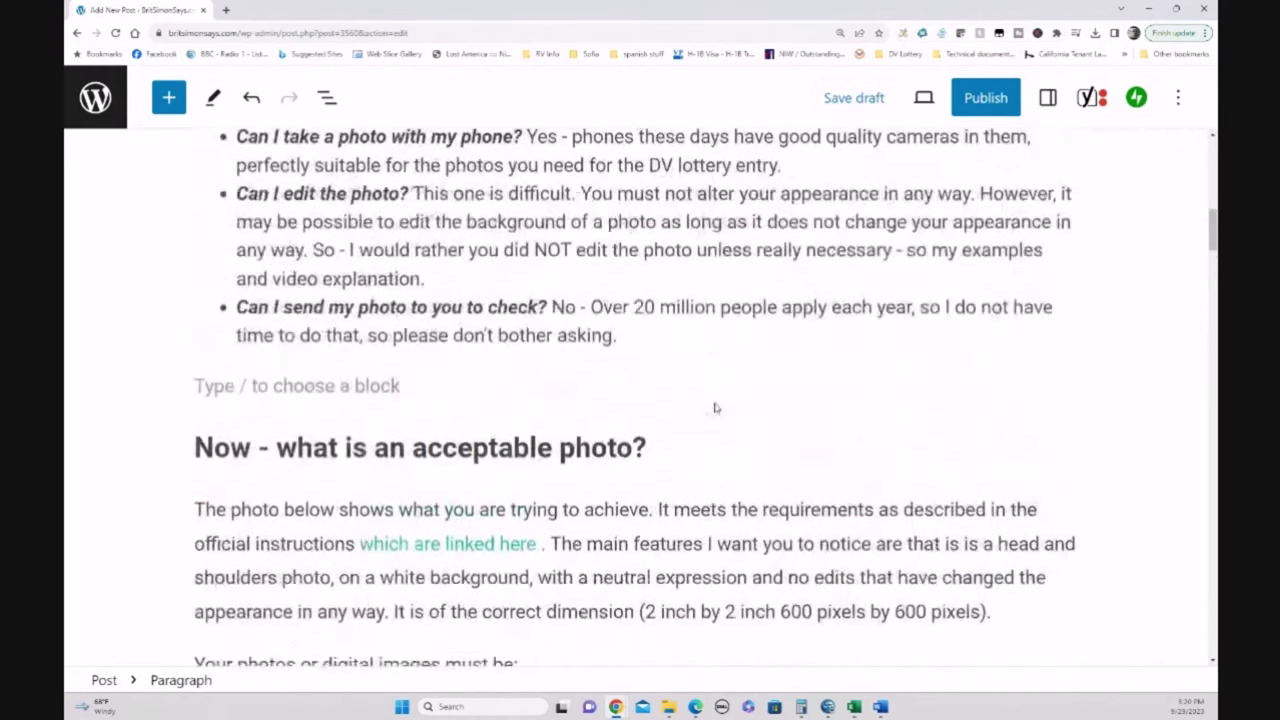
scroll(715, 403, "up", 2)
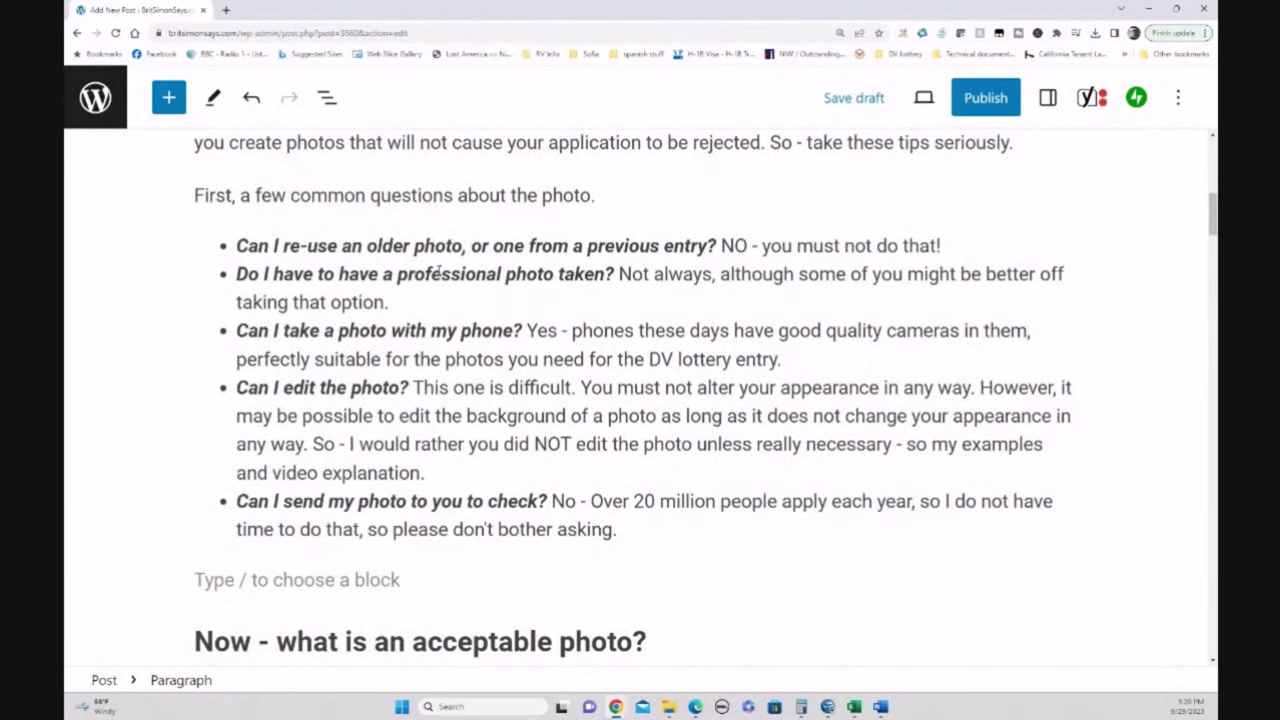
scroll(690, 350, "up", 6)
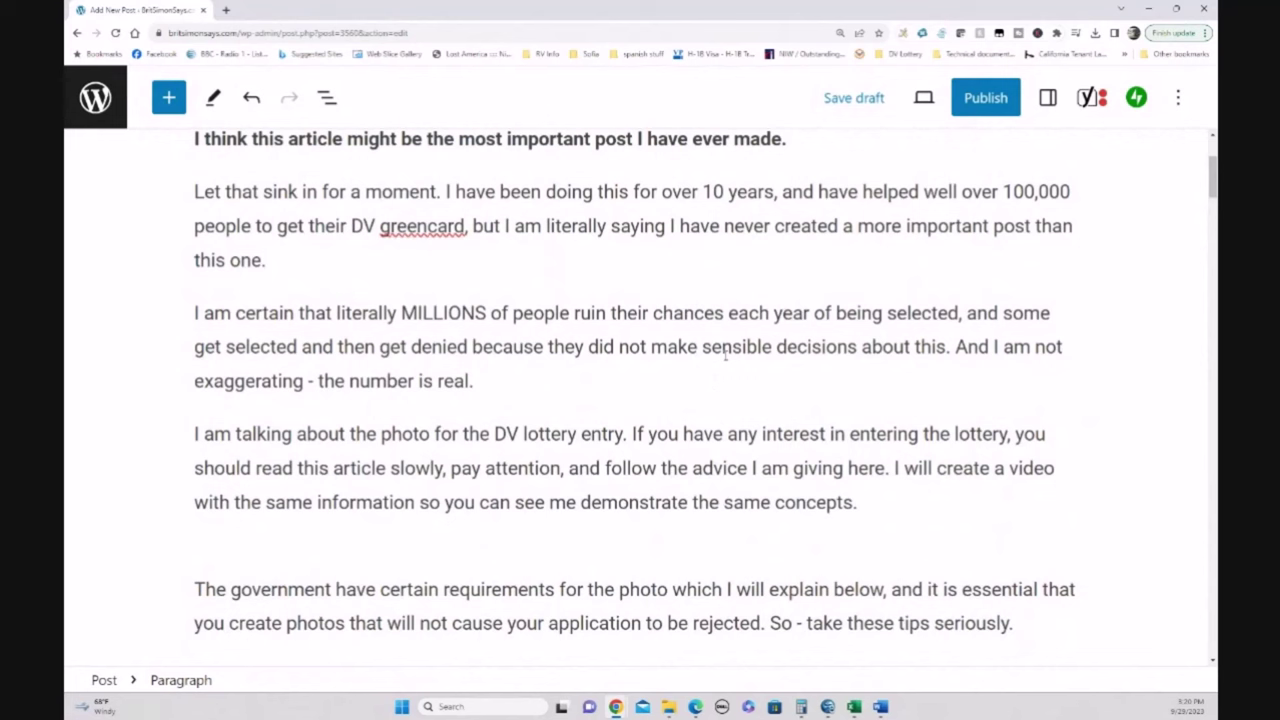
mouse_move(950, 416)
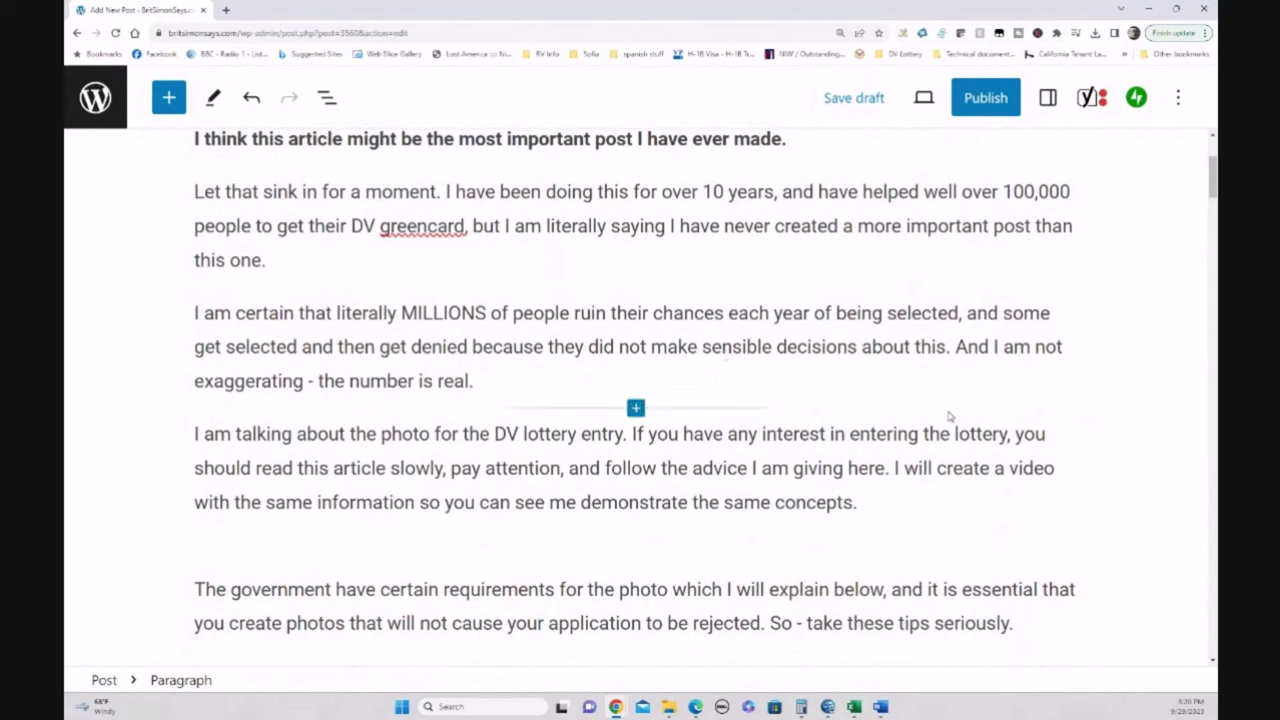